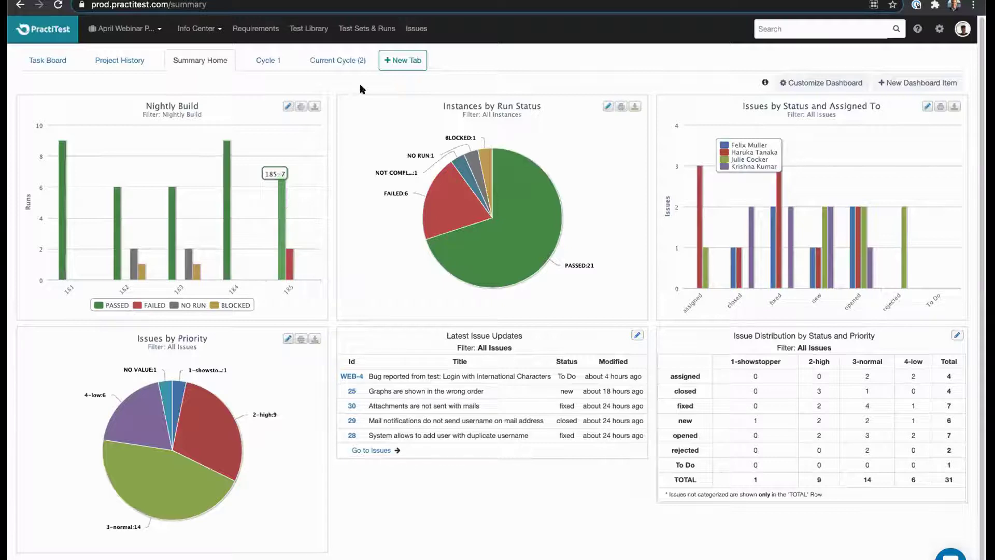
Step: Browse the Entity Definitions and Smoke Test sets, then open the Nightly Built test set
{"action": "left_click", "coordinate": [366, 28]}
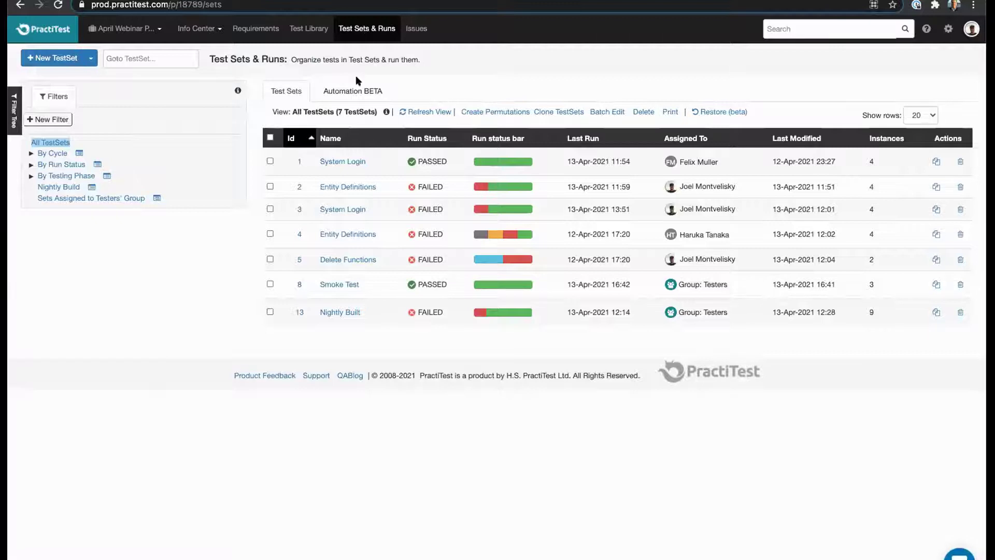
{"action": "left_click", "coordinate": [341, 234]}
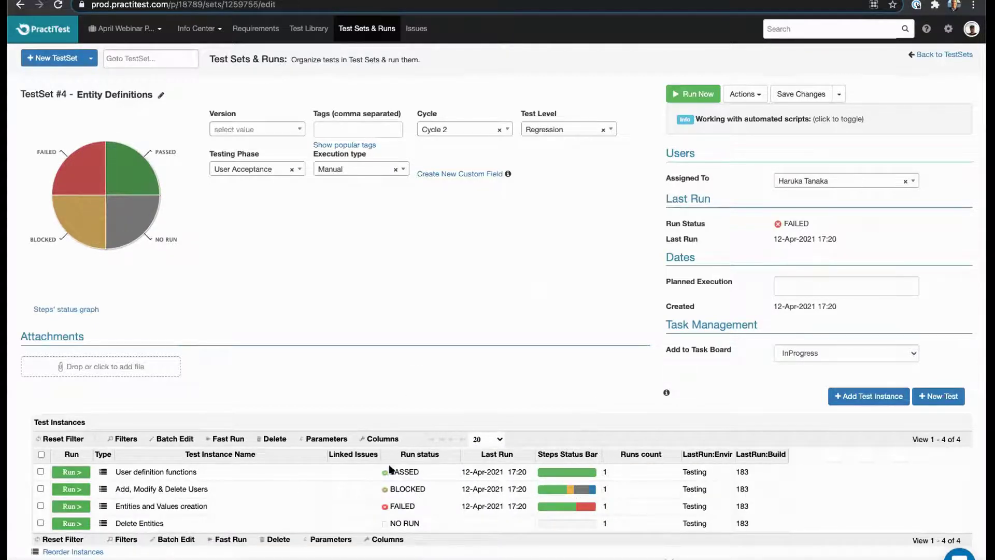
{"action": "key", "text": "alt+Left"}
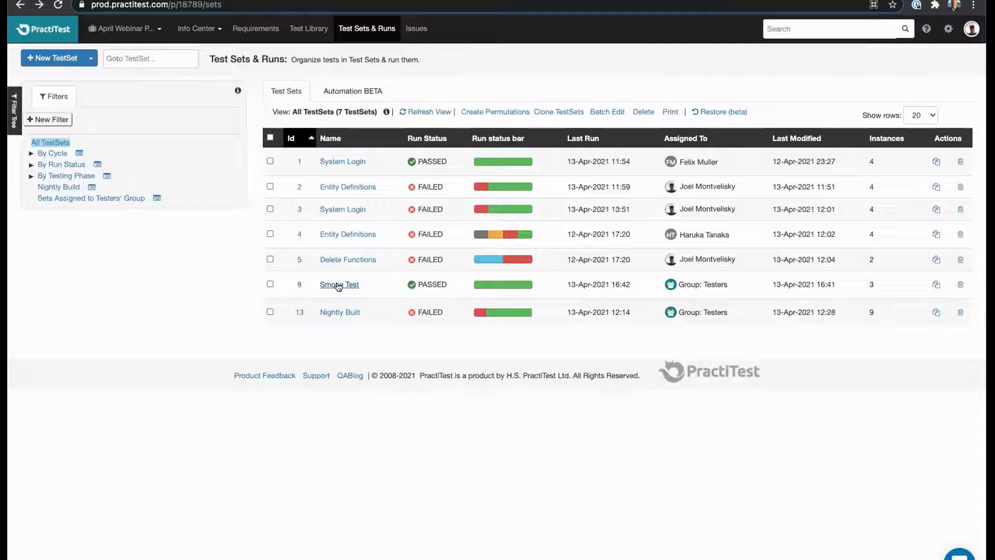
{"action": "left_click", "coordinate": [339, 284]}
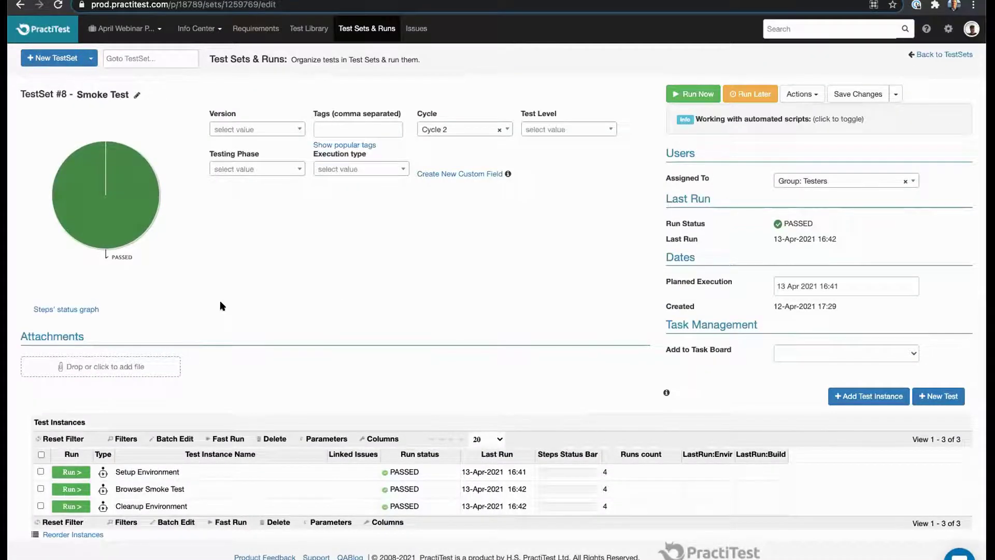
{"action": "left_click", "coordinate": [20, 5]}
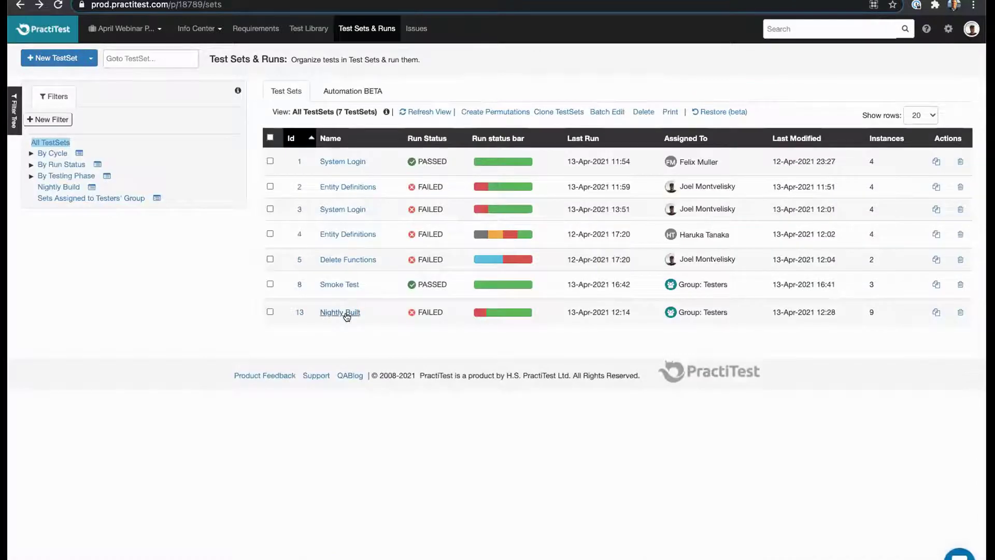
{"action": "left_click", "coordinate": [346, 312]}
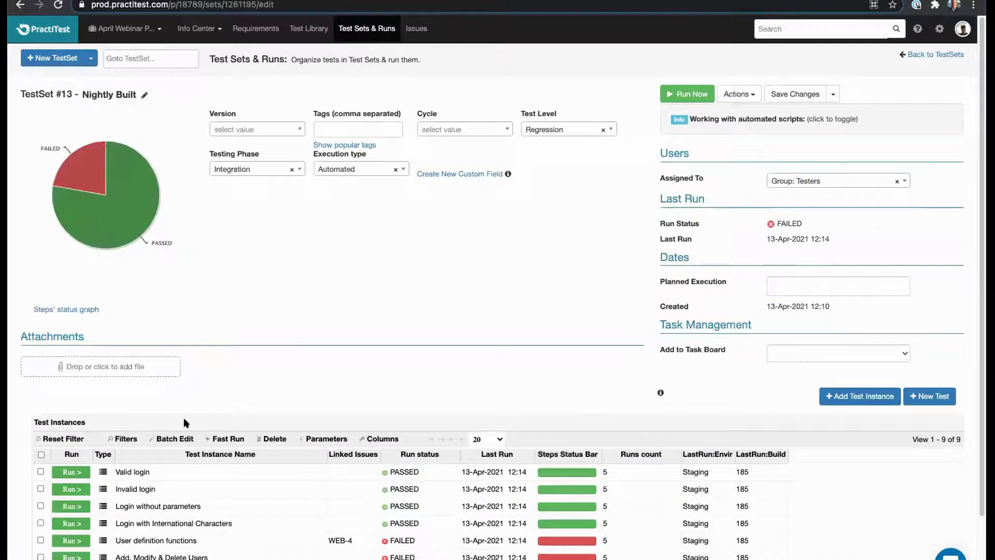
Step: Check the Valid login instance, then open the Invalid login instance from Nightly Built
{"action": "left_click", "coordinate": [145, 472]}
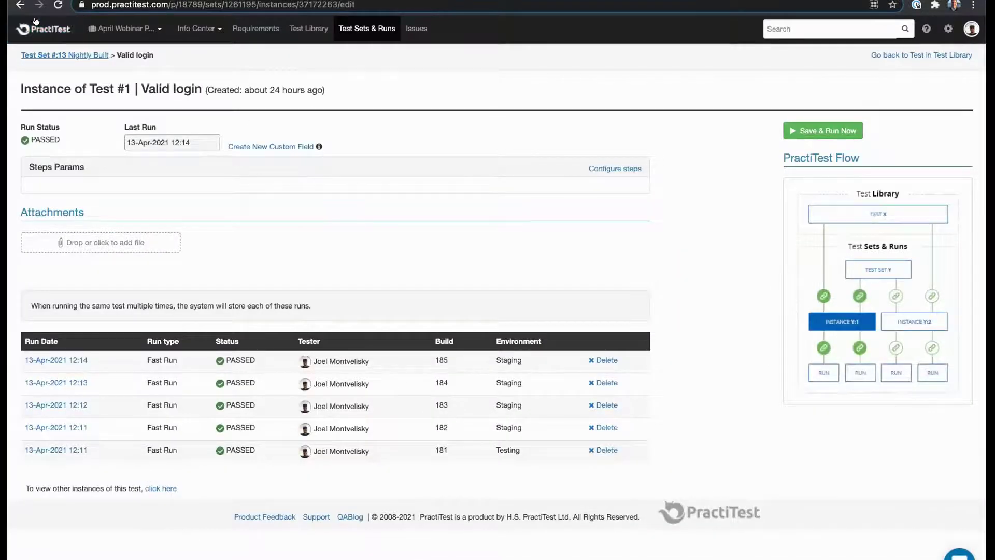
{"action": "left_click", "coordinate": [63, 56]}
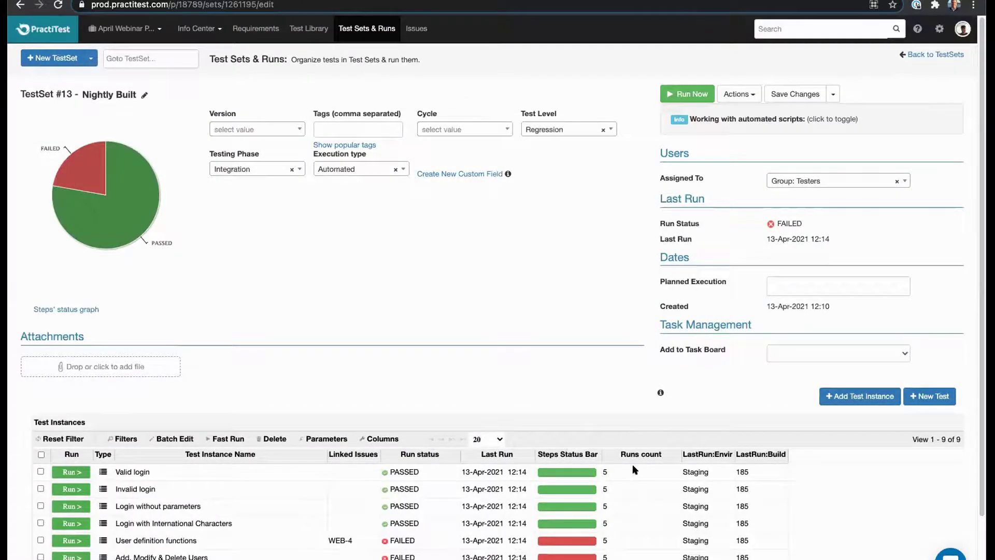
{"action": "scroll", "coordinate": [621, 466], "scroll_direction": "down", "scroll_amount": 1}
{"action": "scroll", "coordinate": [358, 463], "scroll_direction": "down", "scroll_amount": 2}
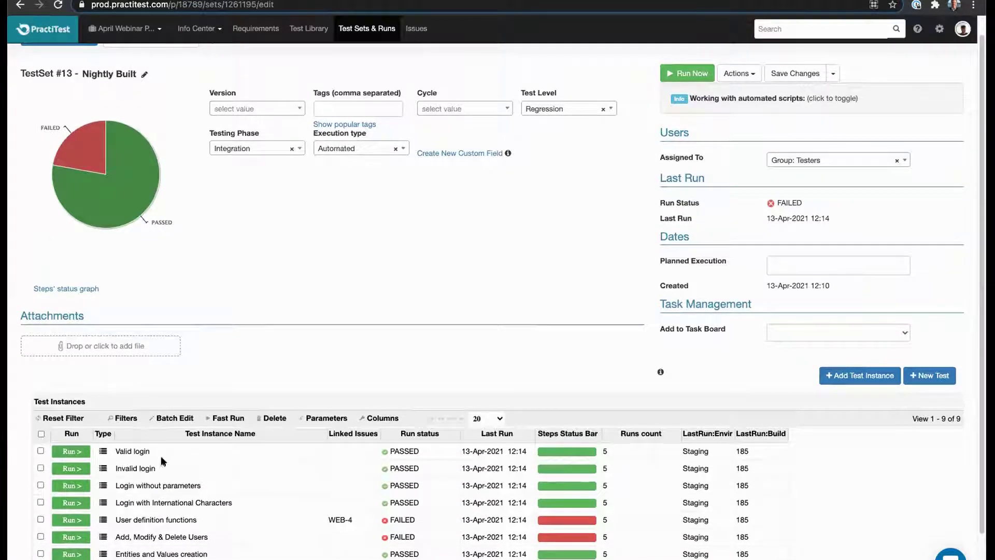
{"action": "left_click", "coordinate": [147, 467]}
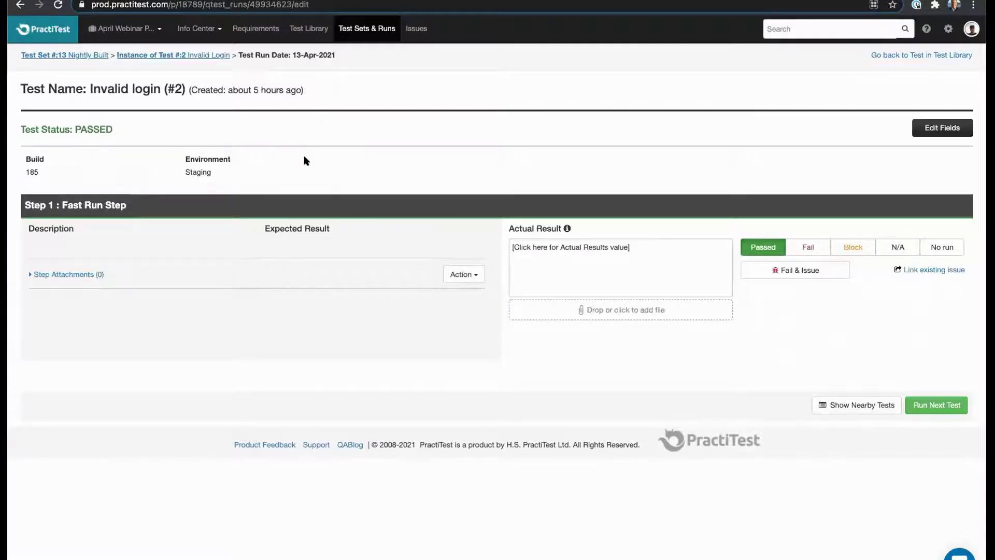
Step: Keep build 185 with Staging on the Invalid login run and save the fields
{"action": "left_click", "coordinate": [941, 129]}
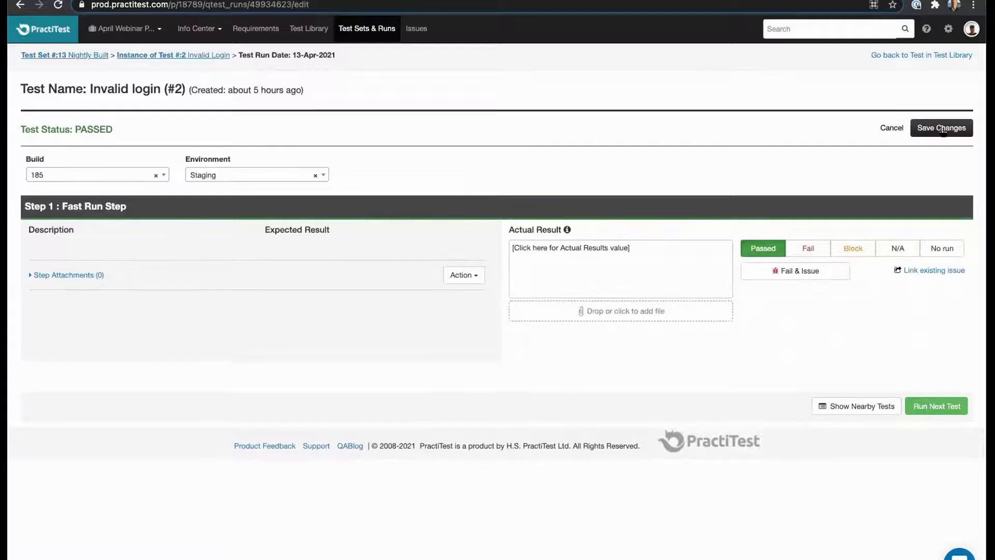
{"action": "left_click", "coordinate": [115, 177]}
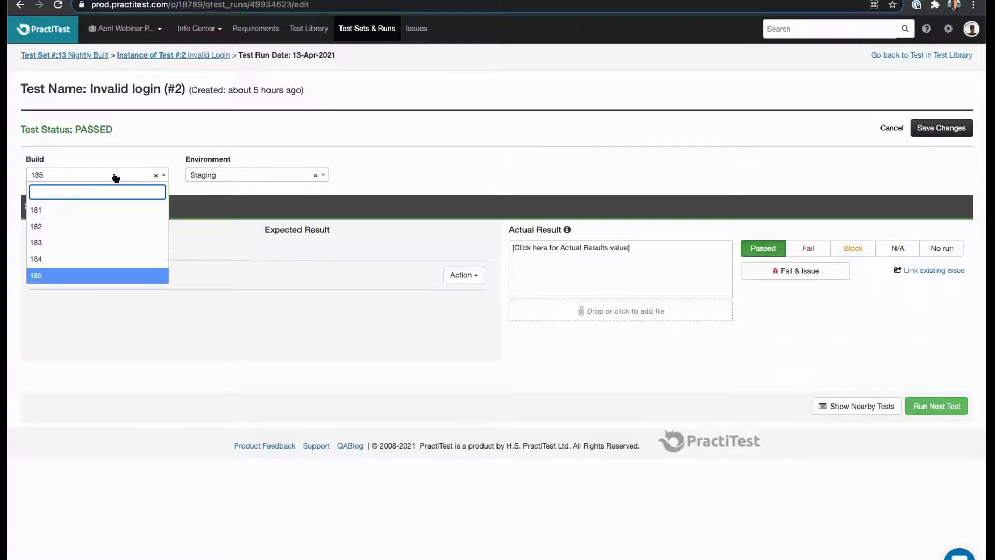
{"action": "left_click", "coordinate": [115, 176]}
{"action": "left_click", "coordinate": [950, 129]}
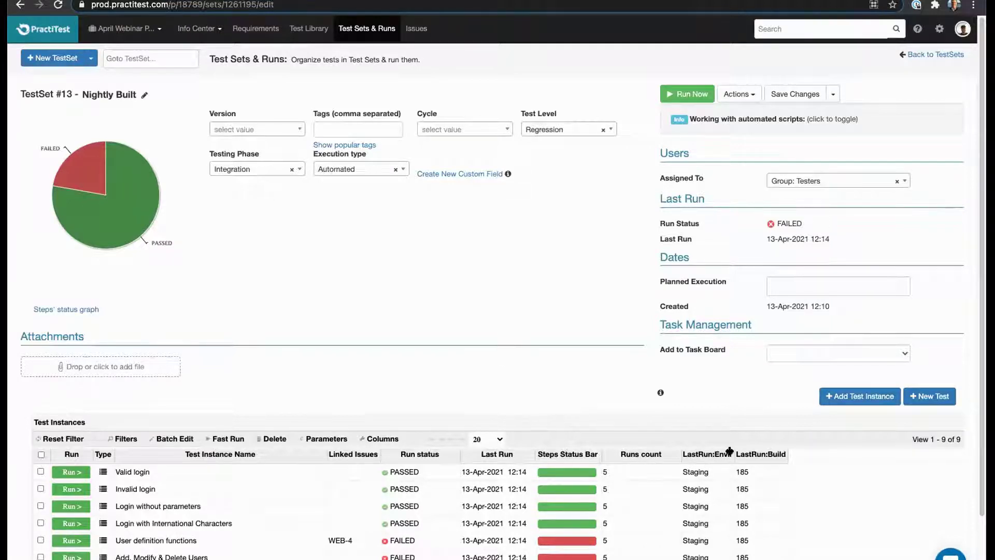
Step: Widen the LastRun:Environment column and try moving Runs count lower in the column list
{"action": "left_click_drag", "start_coordinate": [730, 452], "coordinate": [764, 452]}
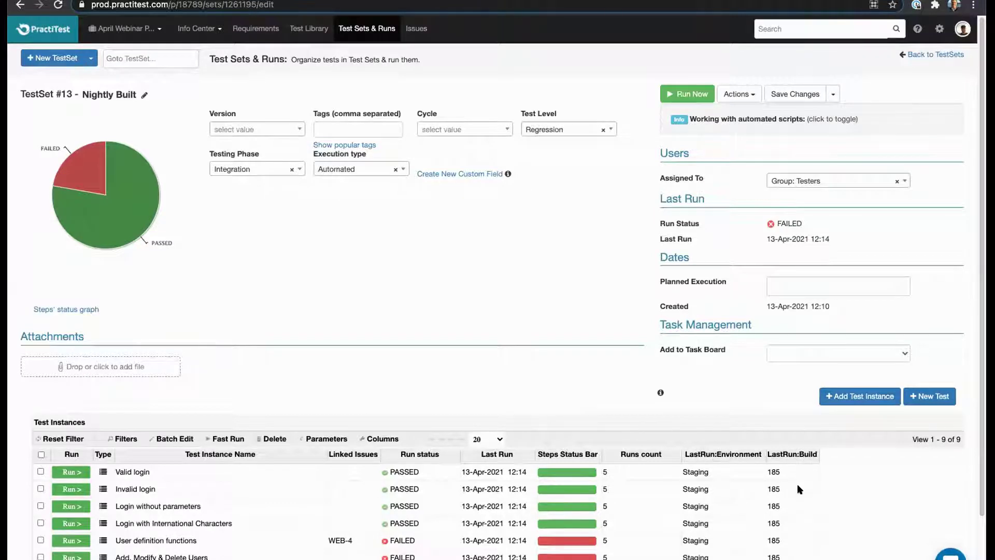
{"action": "left_click", "coordinate": [381, 439]}
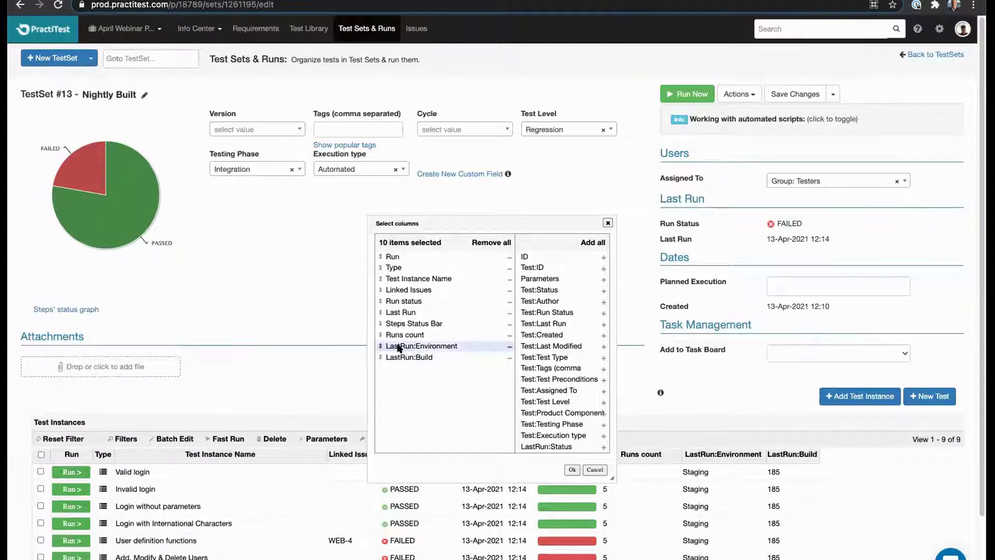
{"action": "left_click_drag", "start_coordinate": [404, 335], "coordinate": [425, 356]}
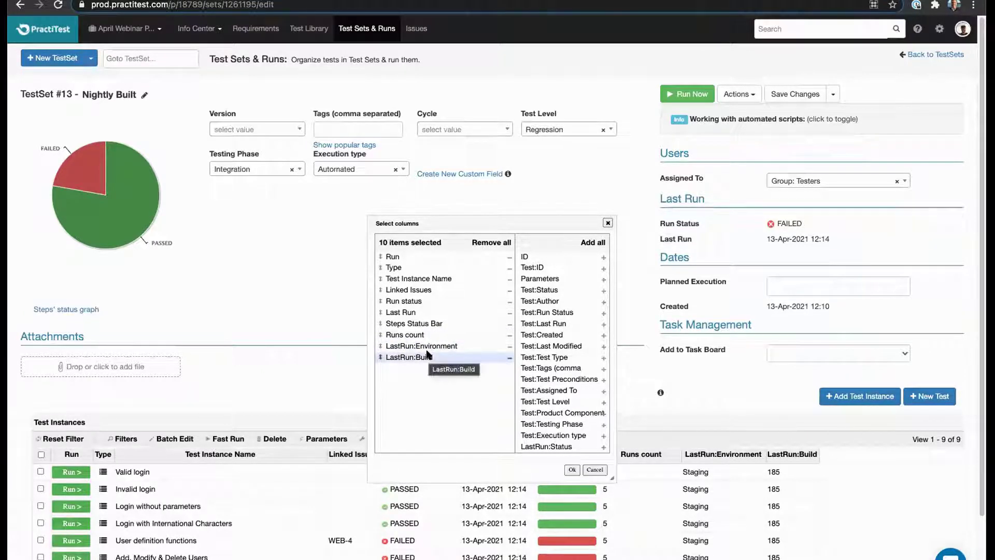
{"action": "scroll", "coordinate": [544, 394], "scroll_direction": "down", "scroll_amount": 2}
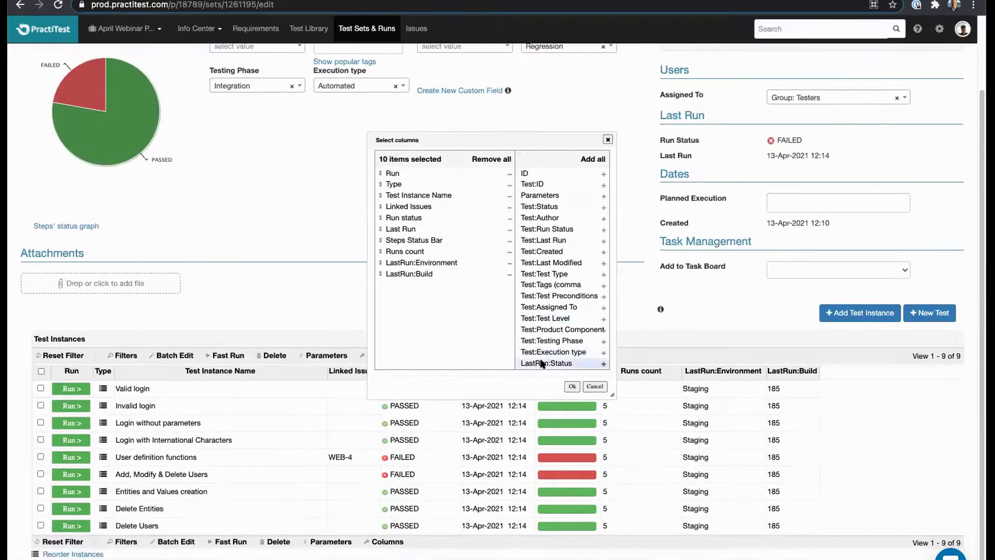
{"action": "left_click", "coordinate": [572, 387]}
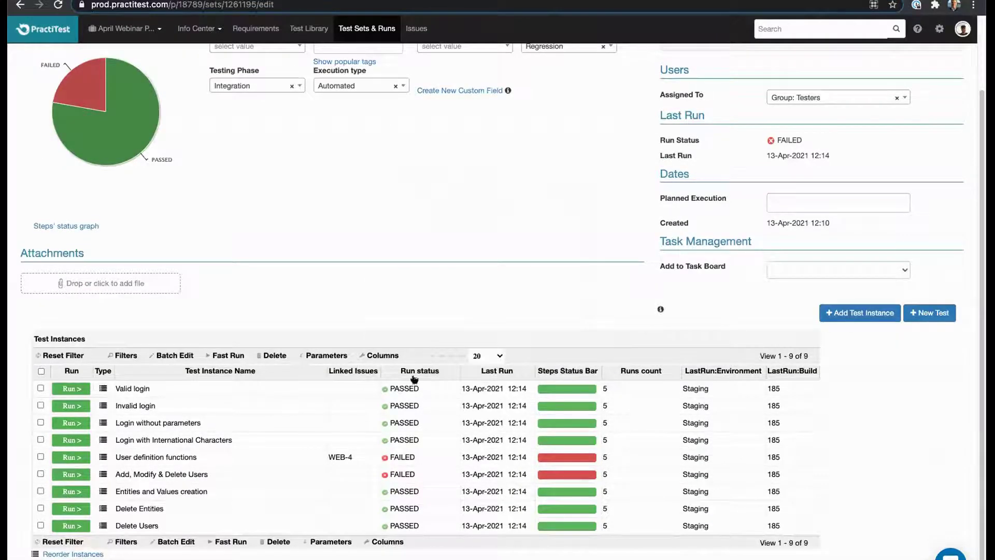
{"action": "scroll", "coordinate": [419, 502], "scroll_direction": "up", "scroll_amount": 1}
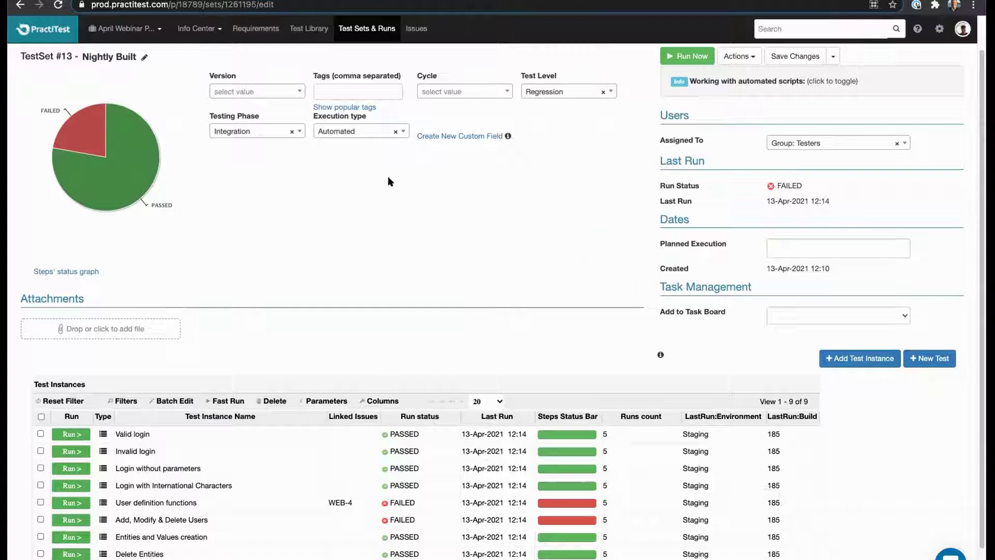
{"action": "left_click", "coordinate": [199, 29]}
{"action": "left_click", "coordinate": [203, 50]}
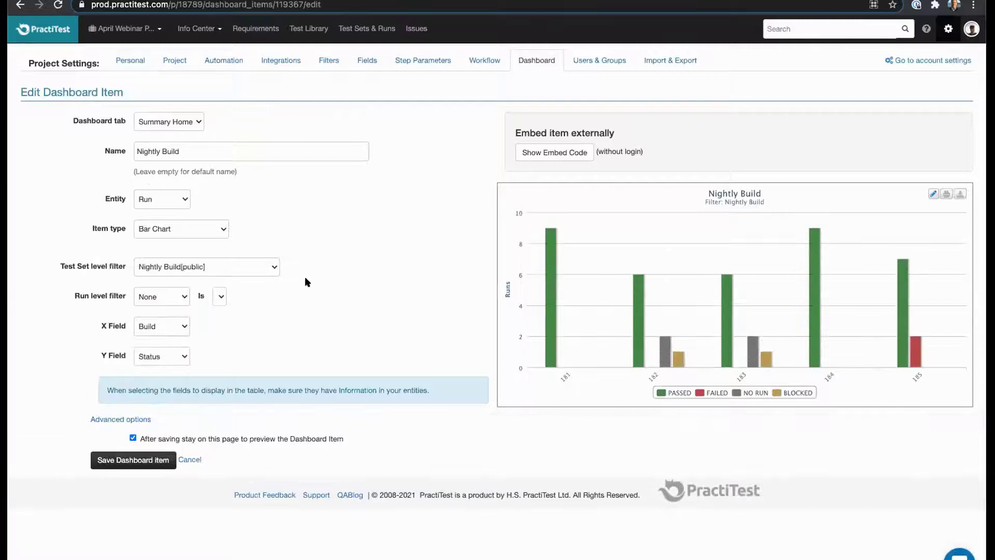
{"action": "left_click", "coordinate": [164, 198]}
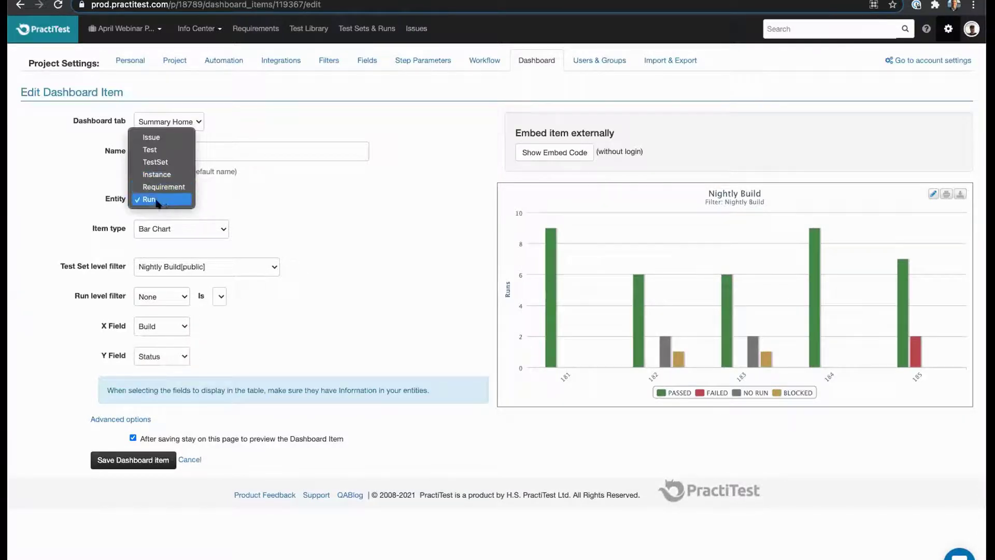
{"action": "left_click", "coordinate": [165, 200]}
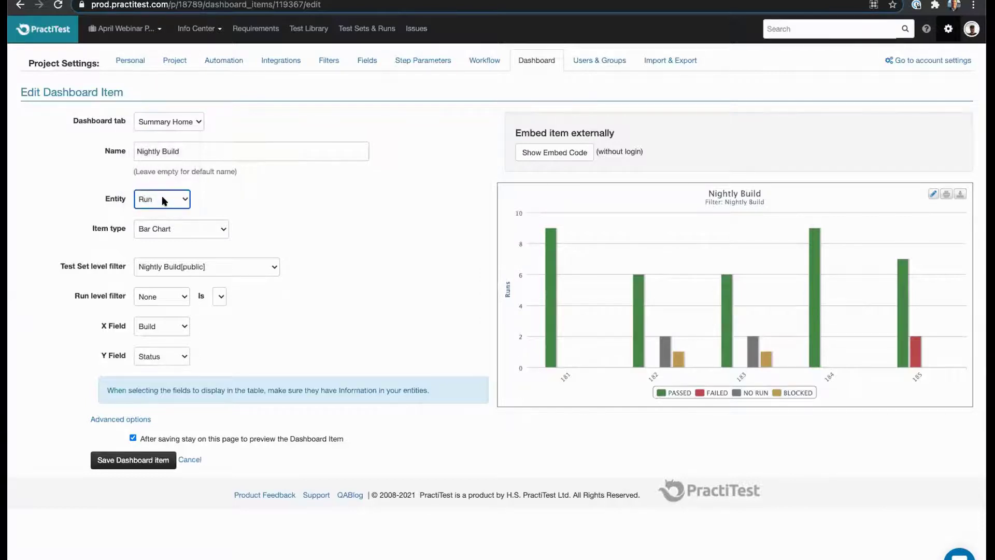
{"action": "left_click", "coordinate": [206, 228]}
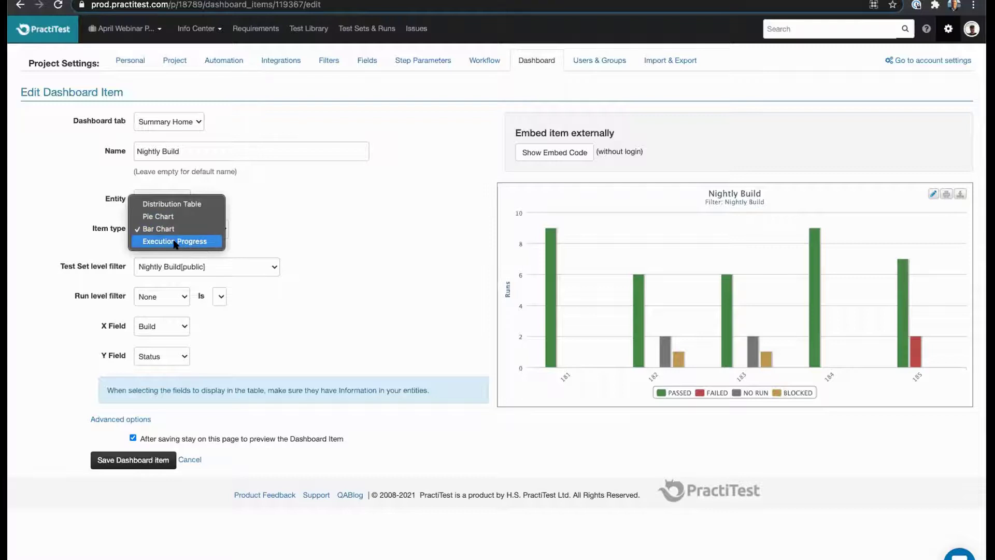
{"action": "left_click", "coordinate": [296, 244]}
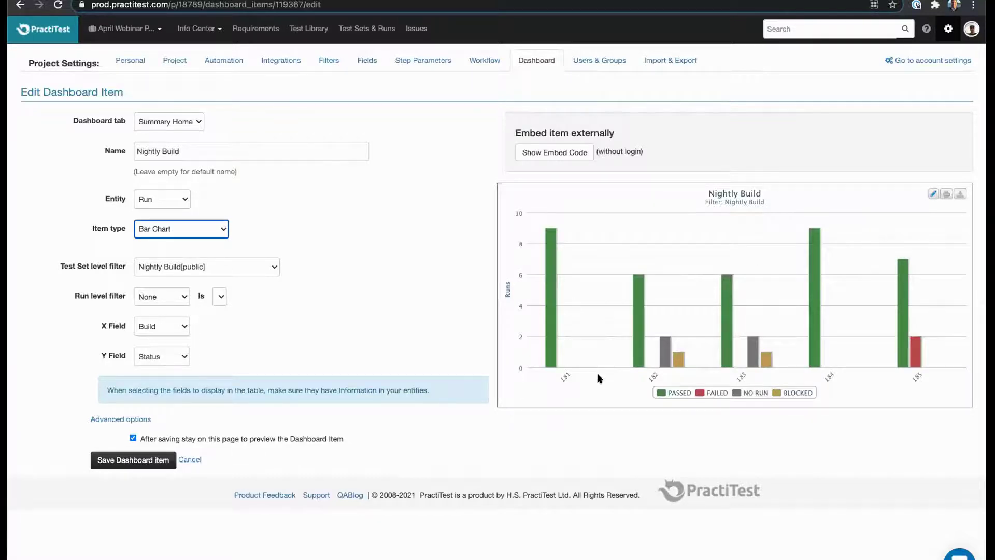
{"action": "left_click", "coordinate": [175, 296]}
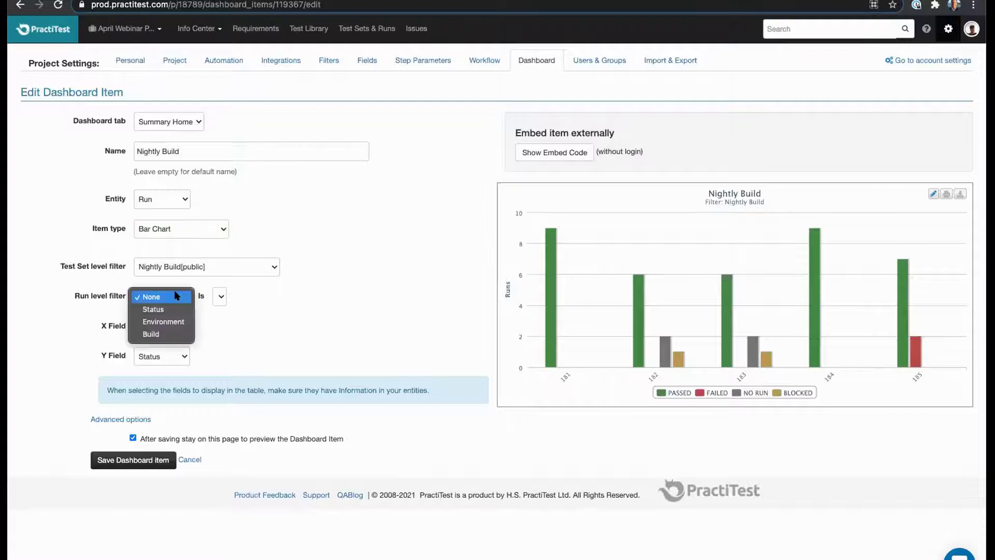
{"action": "left_click", "coordinate": [175, 321]}
{"action": "left_click", "coordinate": [233, 299]}
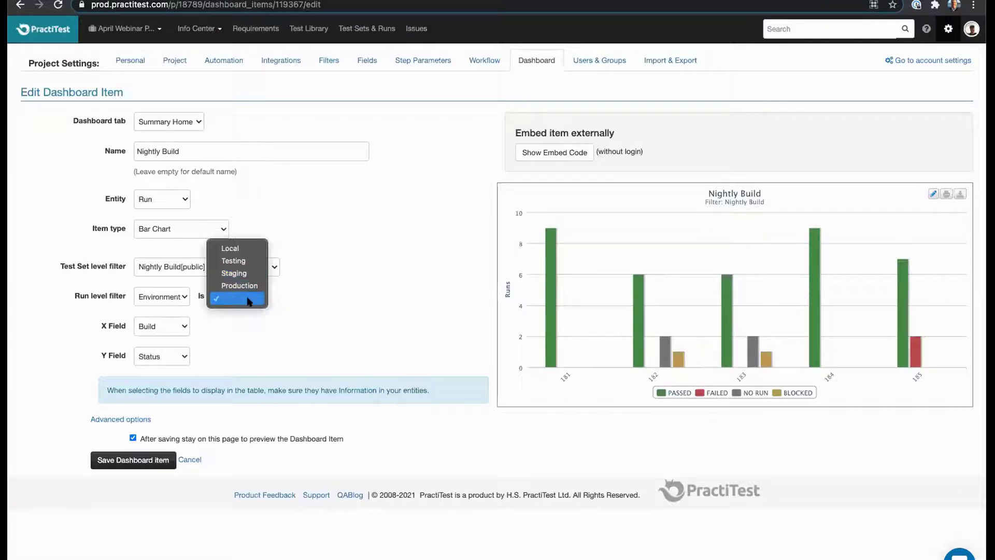
{"action": "left_click", "coordinate": [239, 299]}
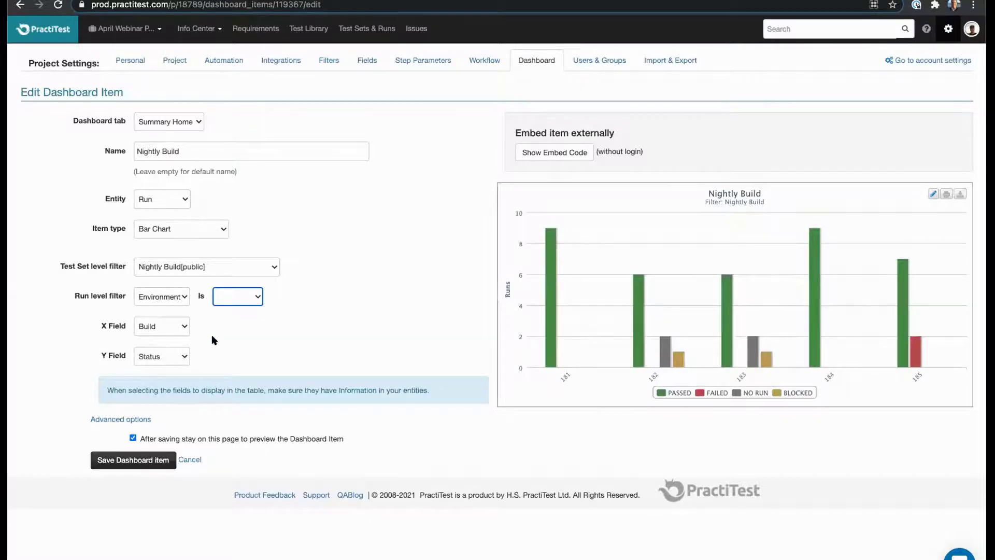
{"action": "left_click", "coordinate": [171, 298]}
{"action": "left_click", "coordinate": [151, 272]}
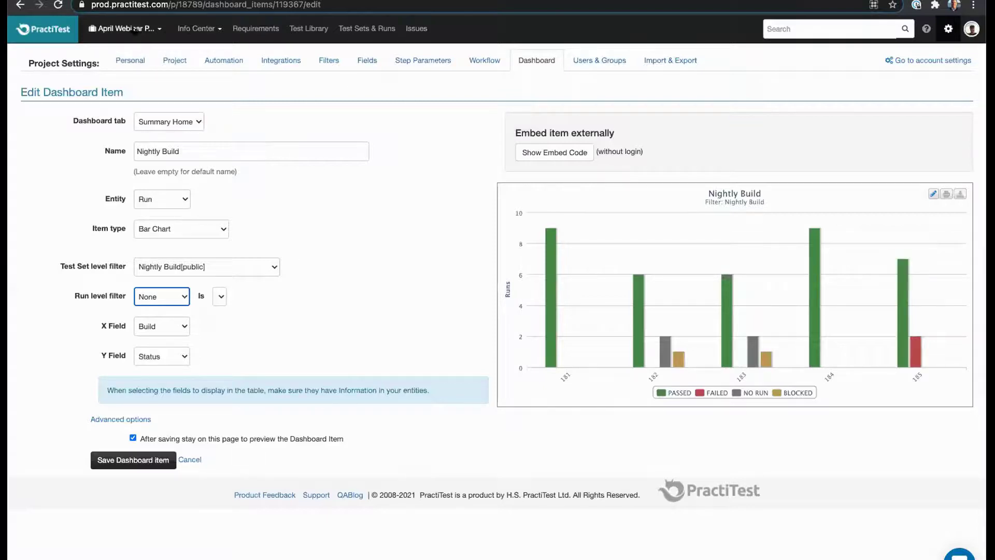
Step: Go to the project dashboards and review the Current Cycle (2) charts
{"action": "left_click", "coordinate": [197, 29]}
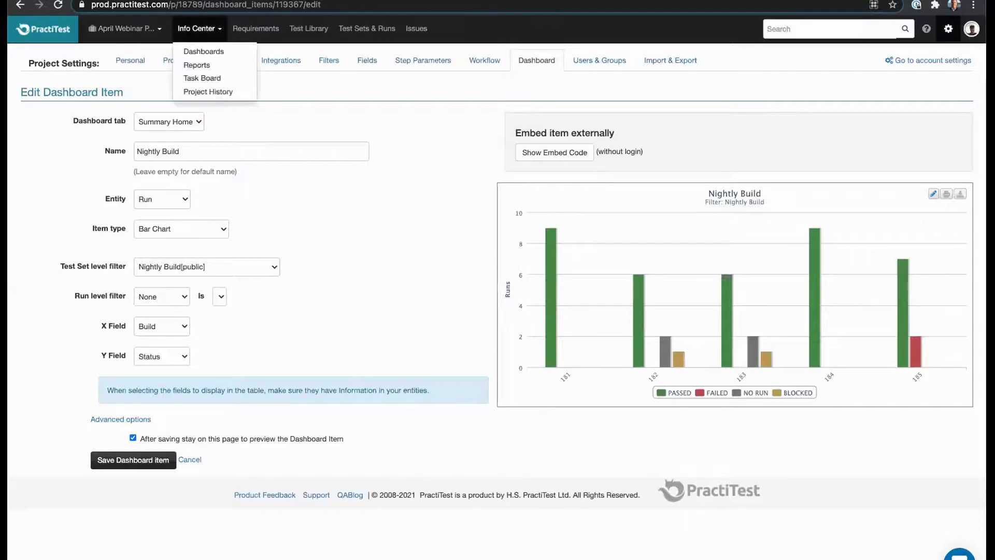
{"action": "left_click", "coordinate": [205, 51]}
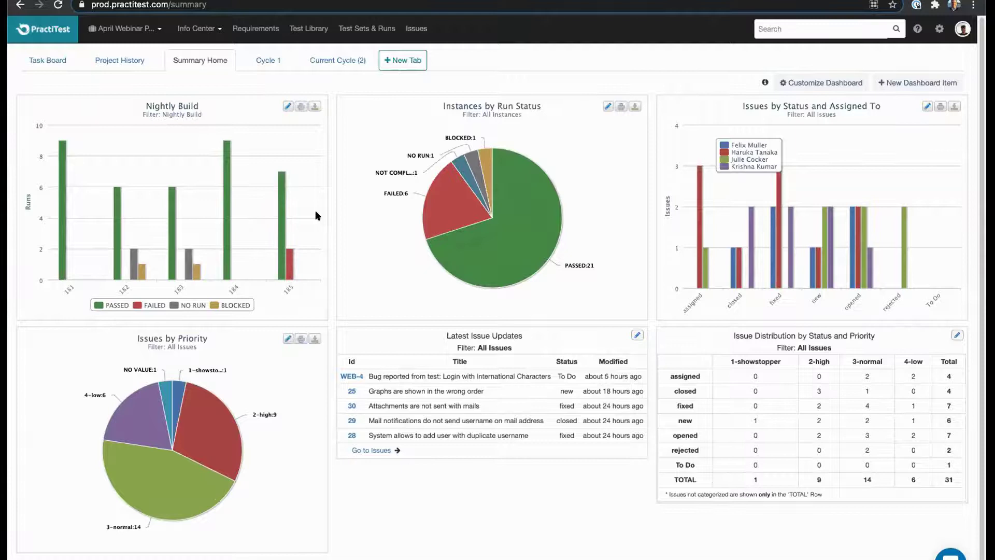
{"action": "left_click", "coordinate": [333, 58]}
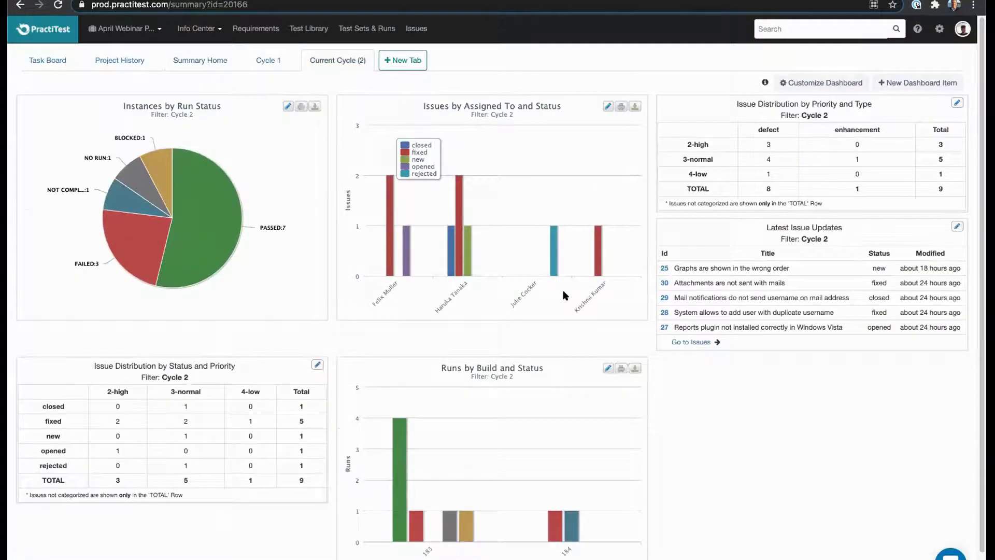
{"action": "scroll", "coordinate": [562, 290], "scroll_direction": "down", "scroll_amount": 1}
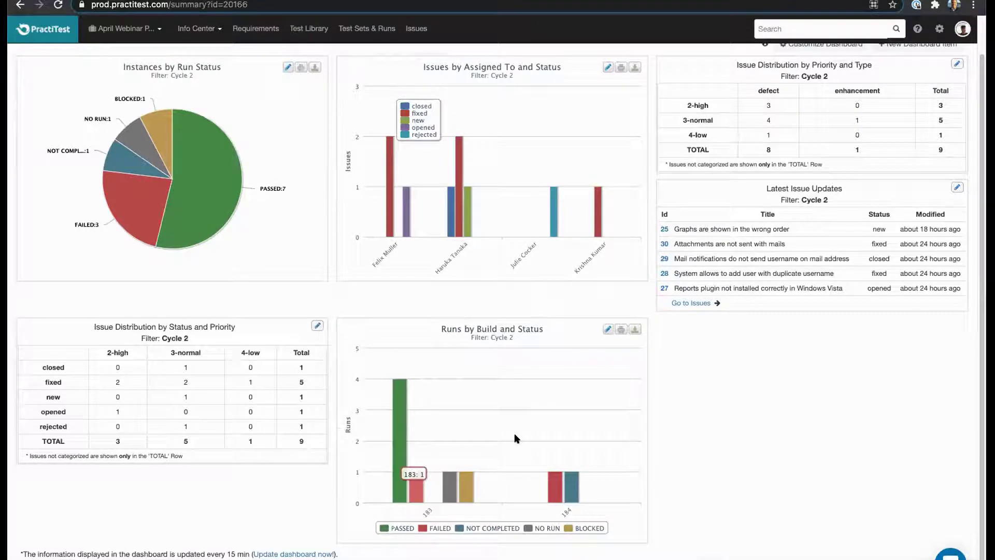
{"action": "scroll", "coordinate": [533, 422], "scroll_direction": "up", "scroll_amount": 1}
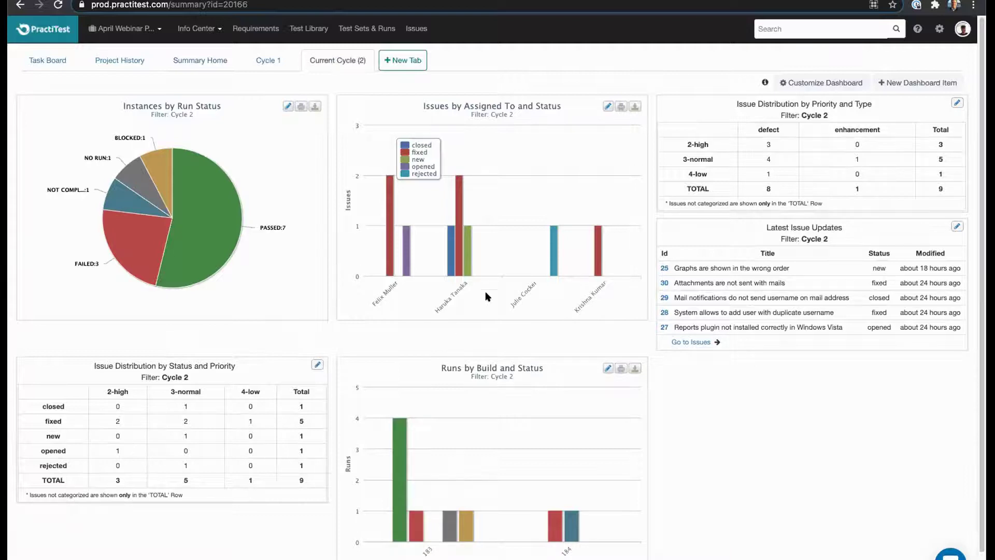
{"action": "left_click", "coordinate": [195, 28]}
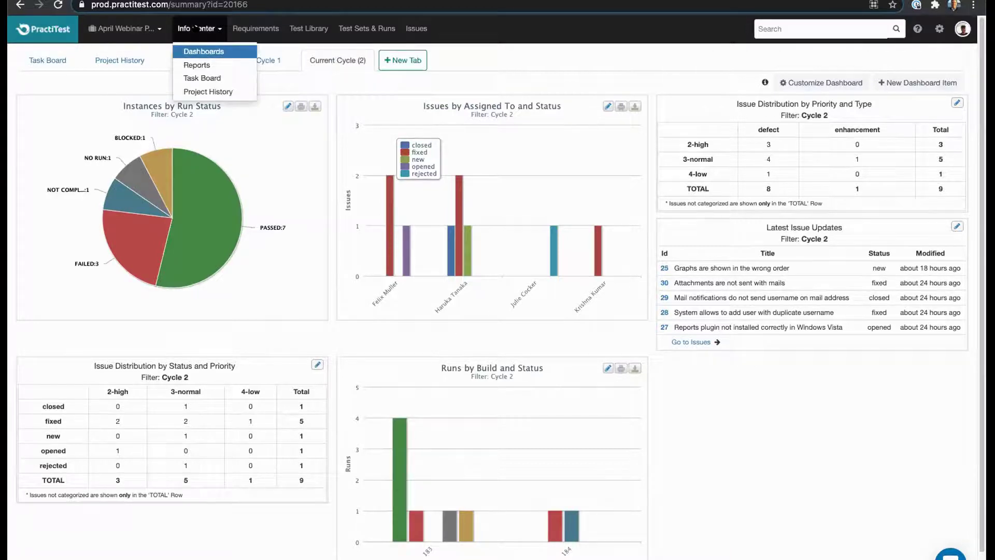
Step: Open the Report Center and look over the new-report types without creating one
{"action": "left_click", "coordinate": [203, 65]}
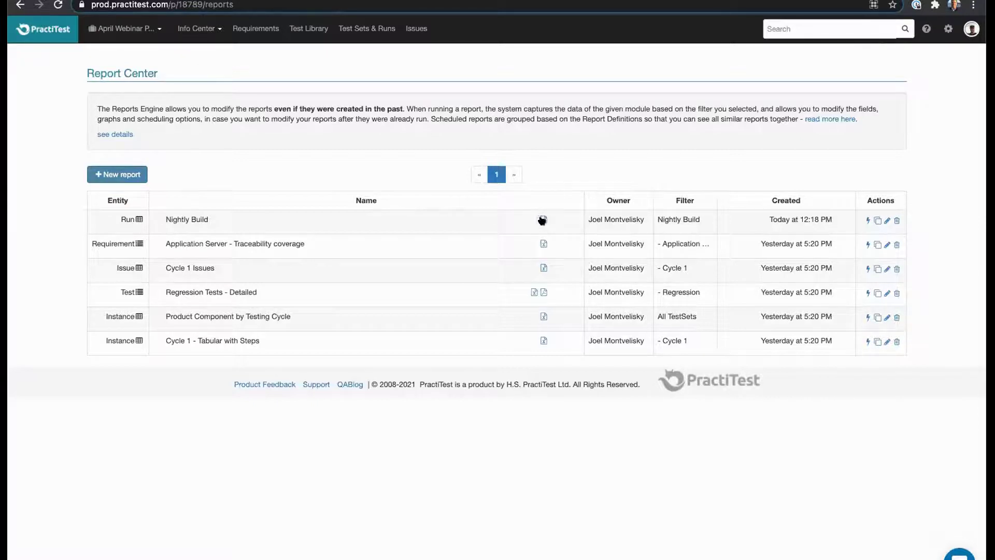
{"action": "left_click", "coordinate": [125, 176]}
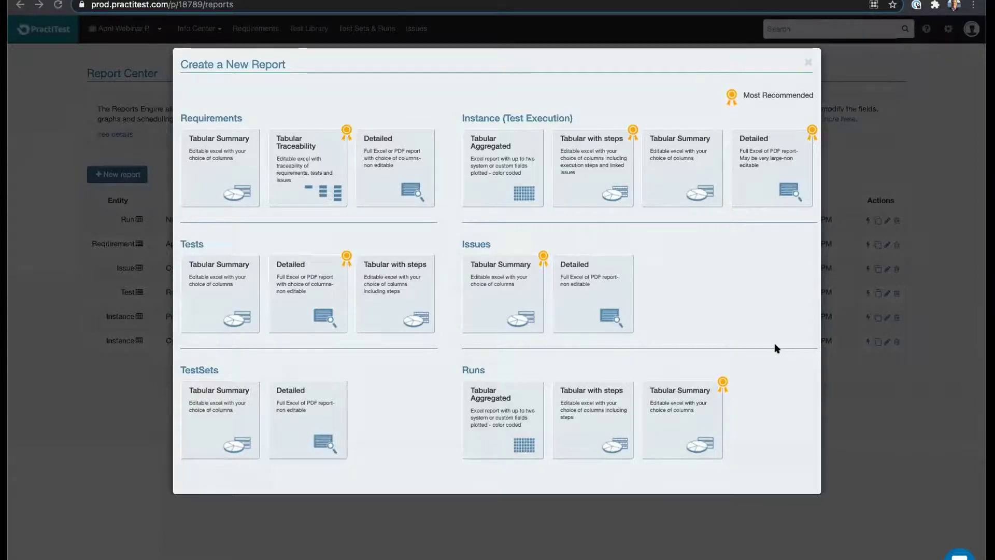
{"action": "left_click", "coordinate": [807, 62]}
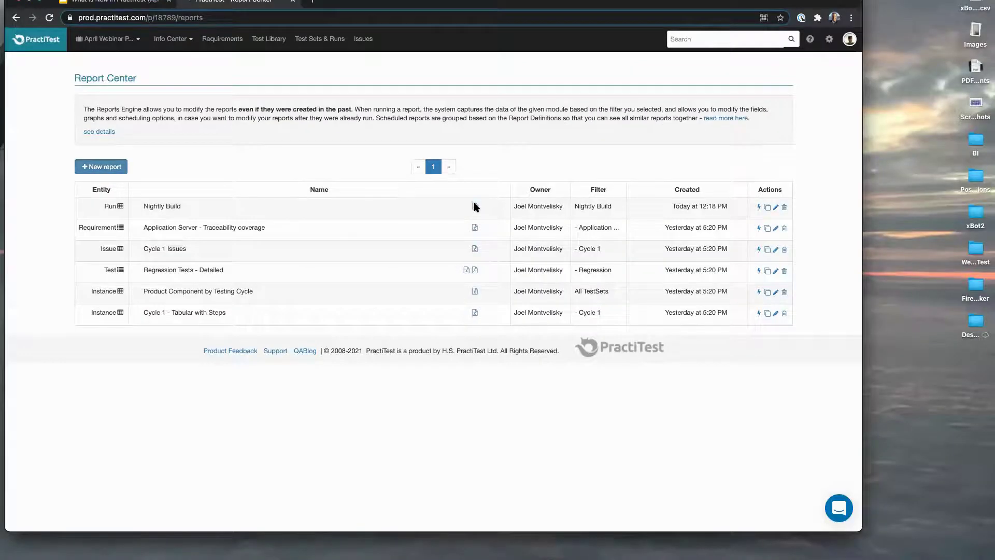
Step: Export the Nightly Build report to Excel and open the downloaded .xlsx workbook
{"action": "left_click", "coordinate": [475, 206]}
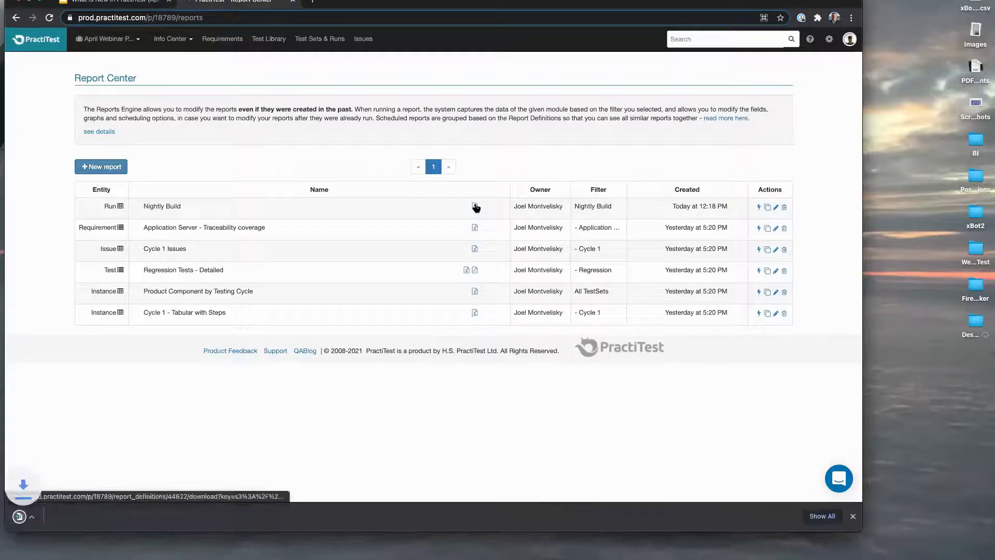
{"action": "left_click", "coordinate": [63, 522]}
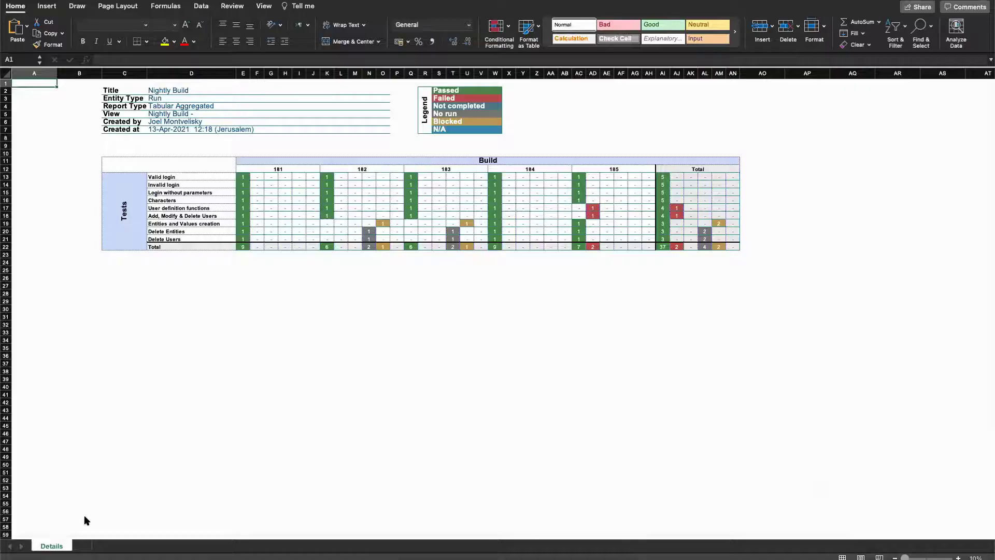
Step: Highlight the nine test names in D13:D21, deselect, then return to the Agenda slide
{"action": "left_click", "coordinate": [184, 180]}
{"action": "left_click_drag", "start_coordinate": [185, 180], "coordinate": [186, 239]}
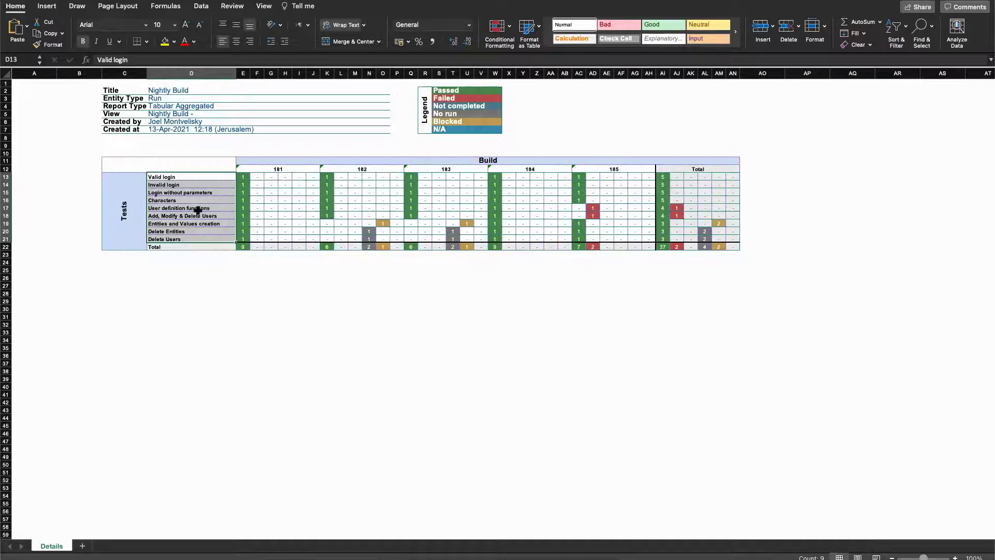
{"action": "left_click", "coordinate": [217, 278]}
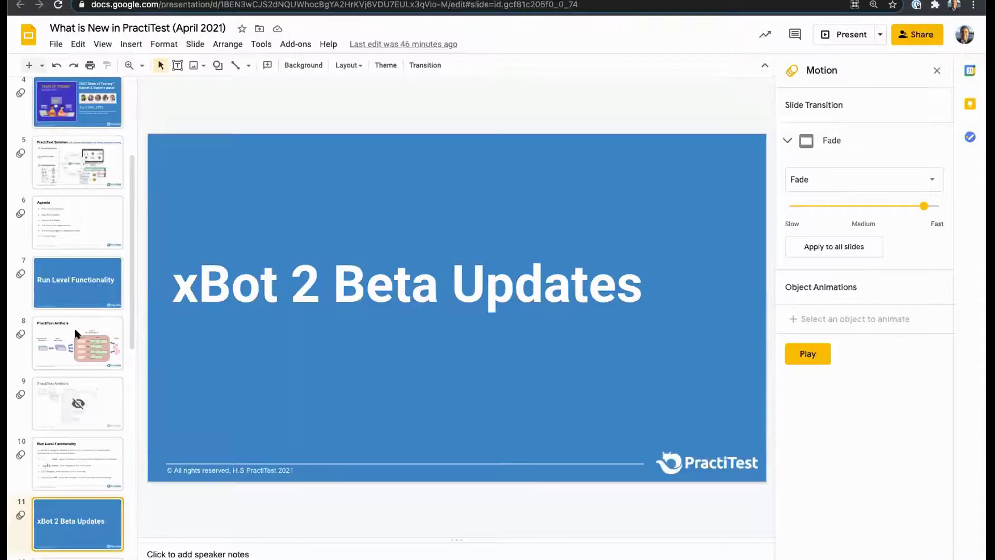
{"action": "left_click", "coordinate": [78, 228]}
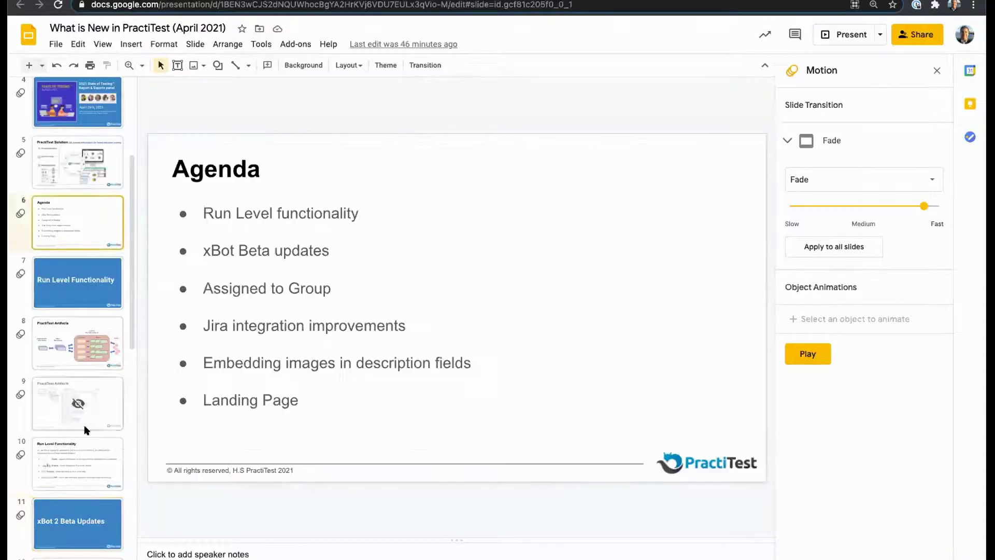
Step: Go to slide 10, Run Level Functionality, glance at sharing settings, and start presenting
{"action": "left_click", "coordinate": [89, 456]}
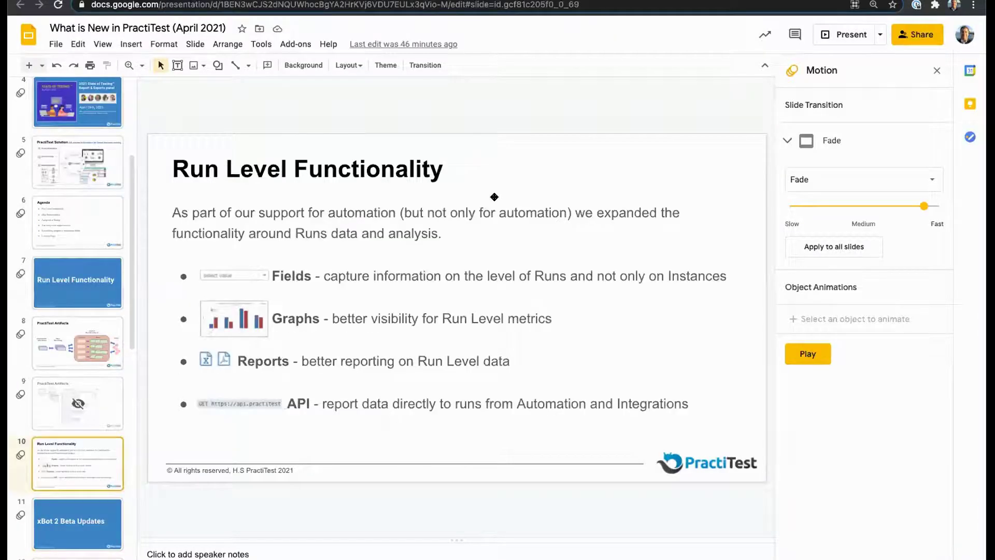
{"action": "left_click", "coordinate": [914, 35]}
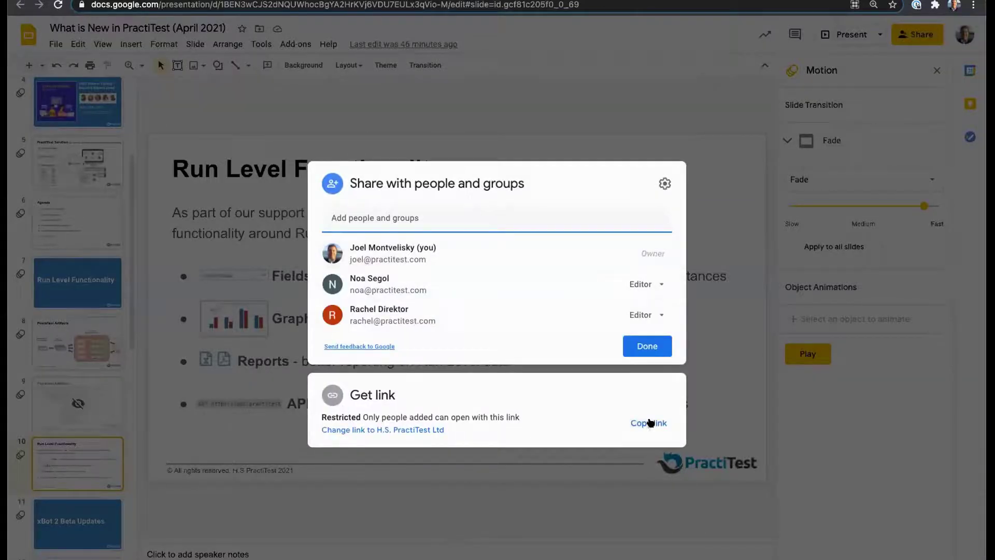
{"action": "left_click", "coordinate": [601, 486]}
{"action": "left_click", "coordinate": [833, 35]}
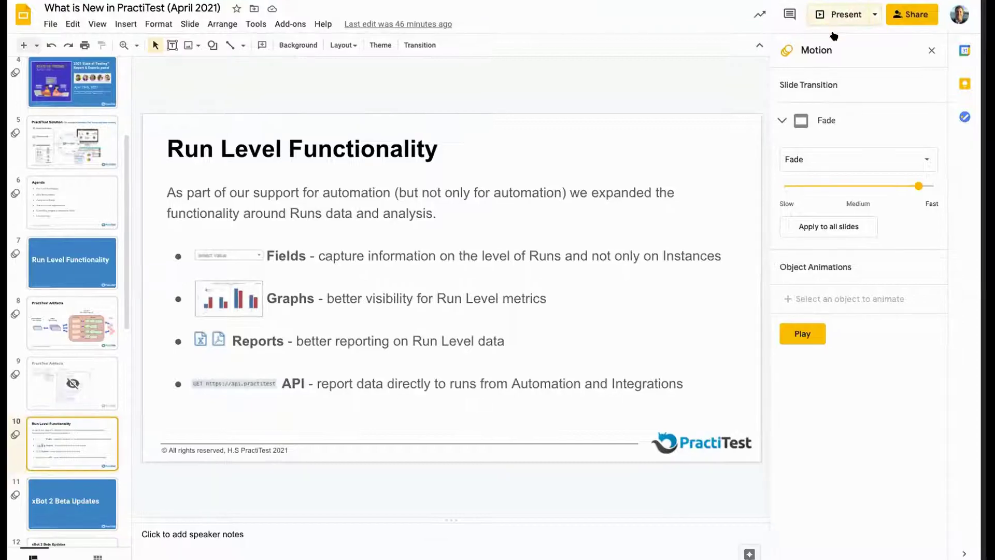
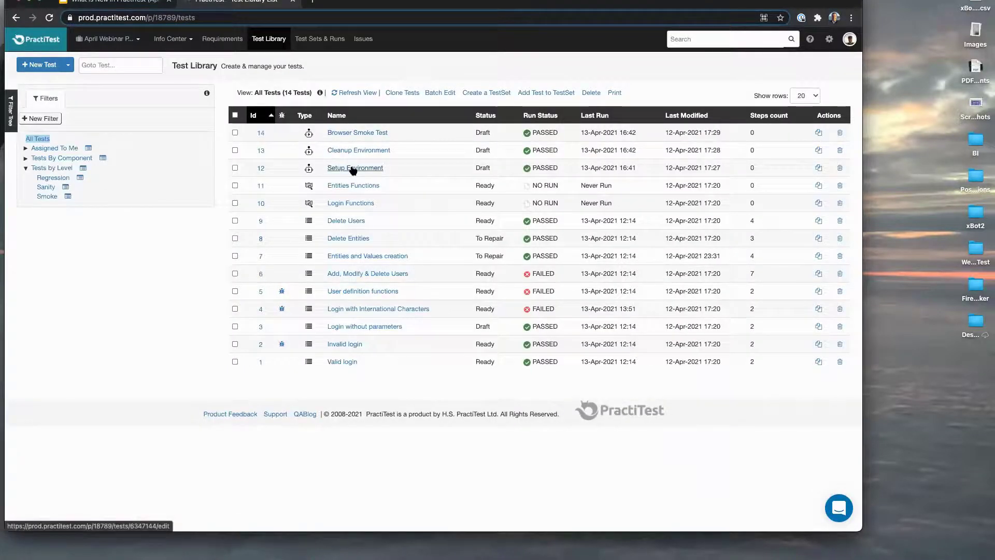
Step: Review test #14 Browser Smoke Test's Automation Info: Mac_Local client and 3 result files
{"action": "left_click", "coordinate": [356, 133]}
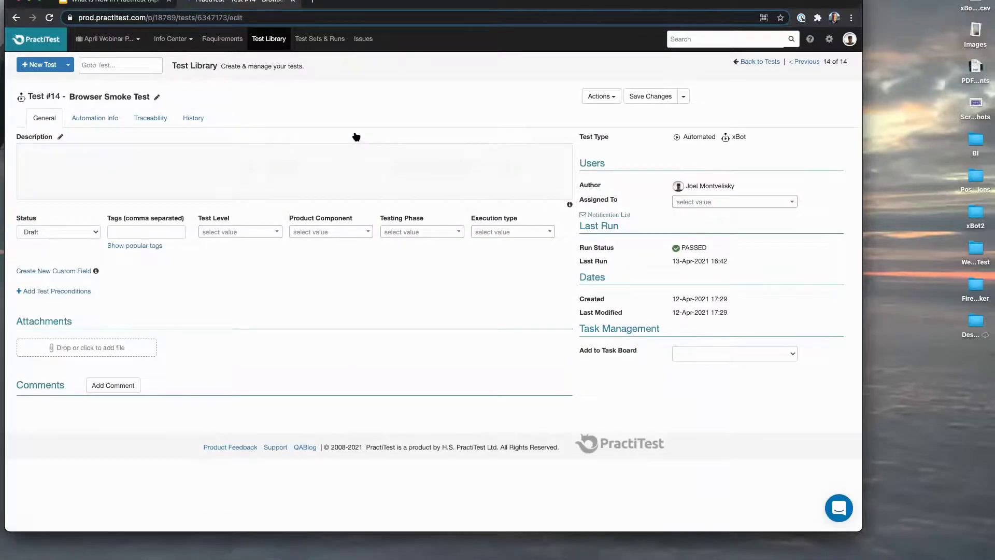
{"action": "left_click", "coordinate": [103, 121]}
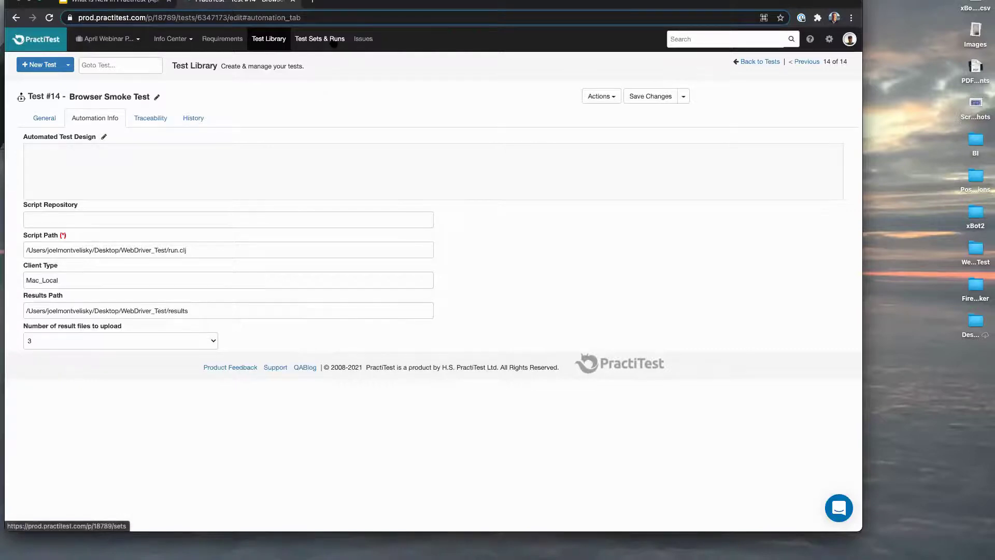
{"action": "left_click", "coordinate": [339, 47]}
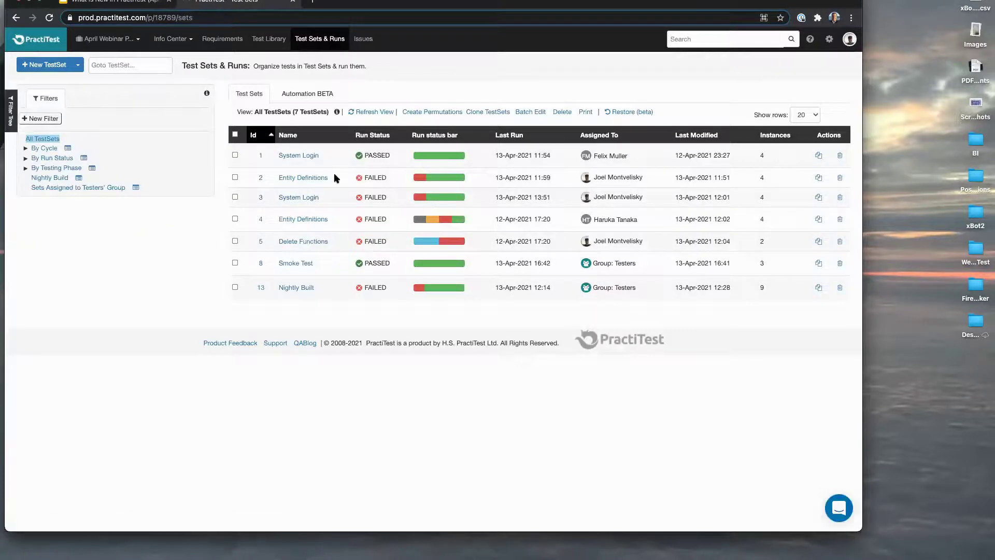
Step: Set Smoke Test set #8 to Run Later at 21:30 on 13 April 2021 and save it
{"action": "left_click", "coordinate": [306, 265]}
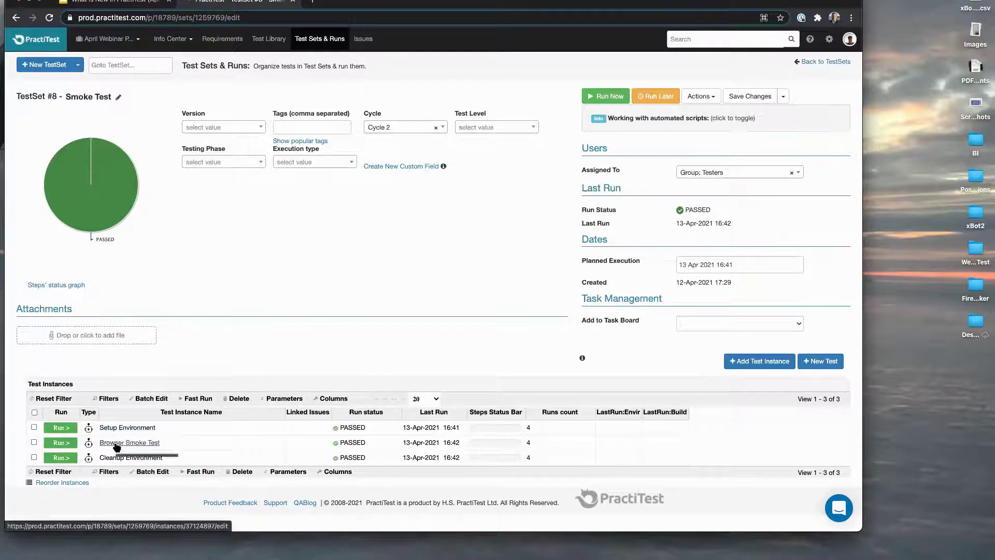
{"action": "left_click", "coordinate": [652, 99]}
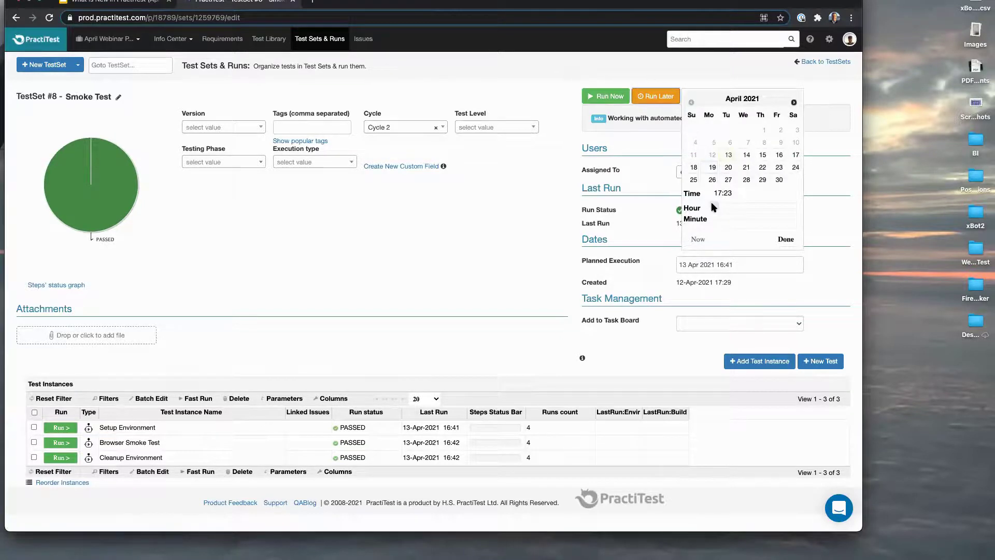
{"action": "left_click_drag", "start_coordinate": [715, 207], "coordinate": [758, 217]}
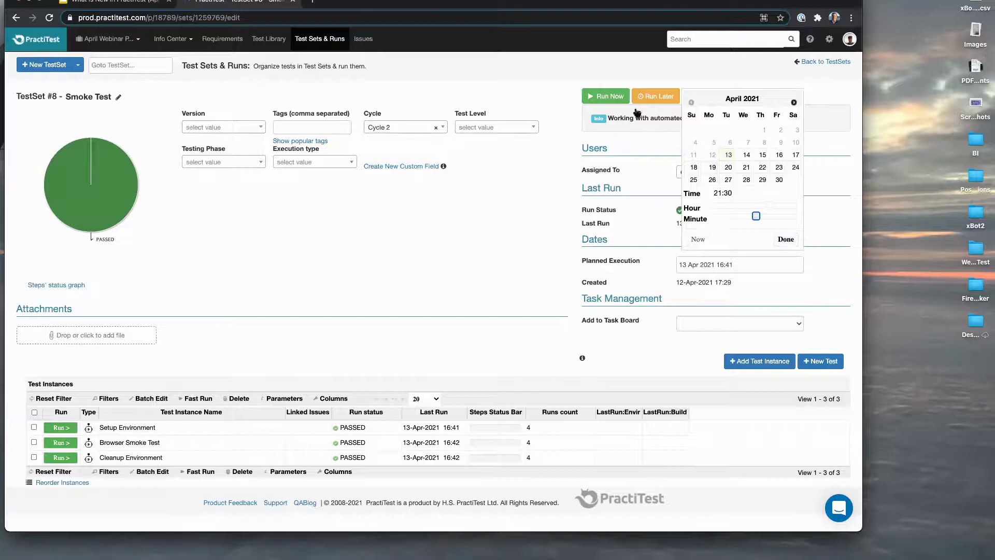
{"action": "left_click", "coordinate": [786, 239]}
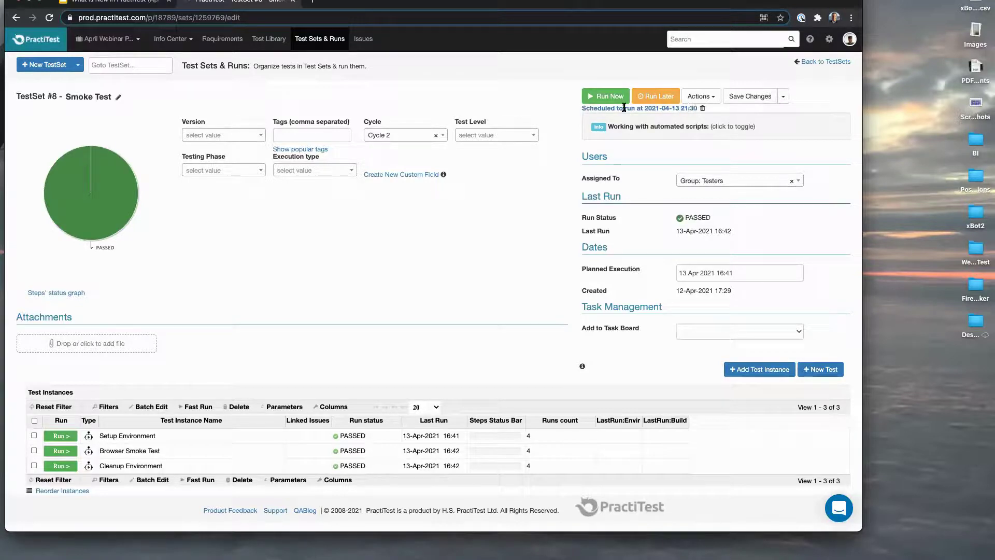
{"action": "left_click", "coordinate": [753, 99]}
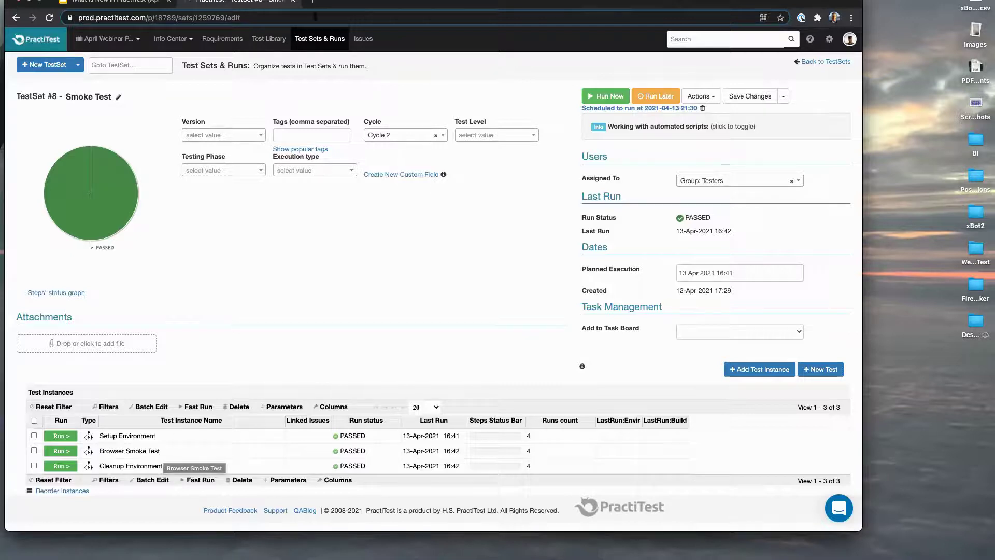
{"action": "left_click", "coordinate": [316, 39]}
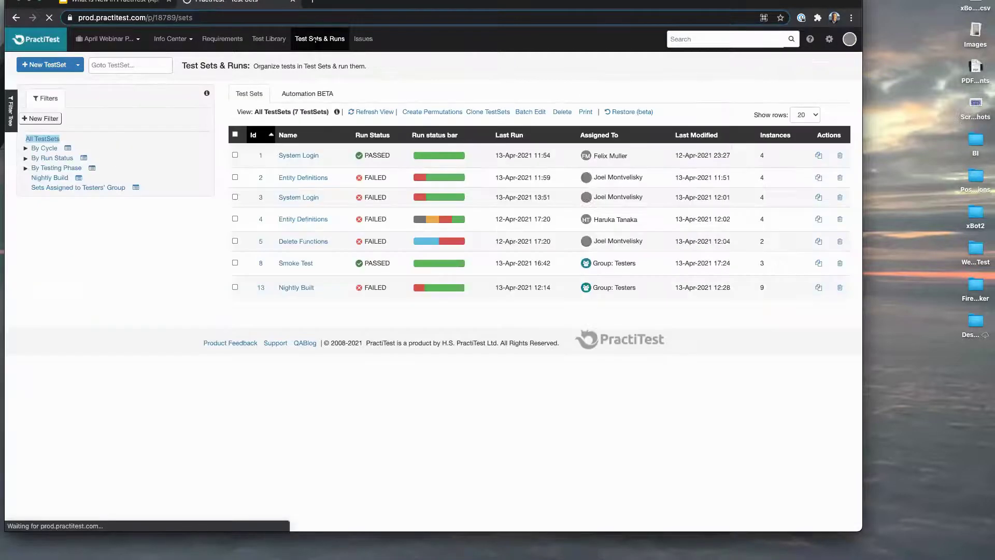
{"action": "left_click", "coordinate": [308, 95]}
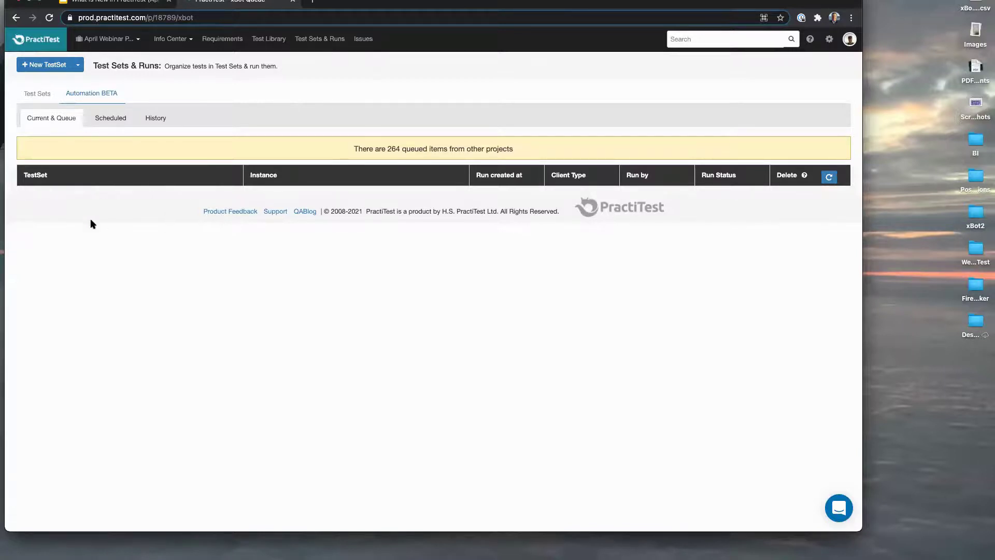
{"action": "left_click", "coordinate": [116, 122]}
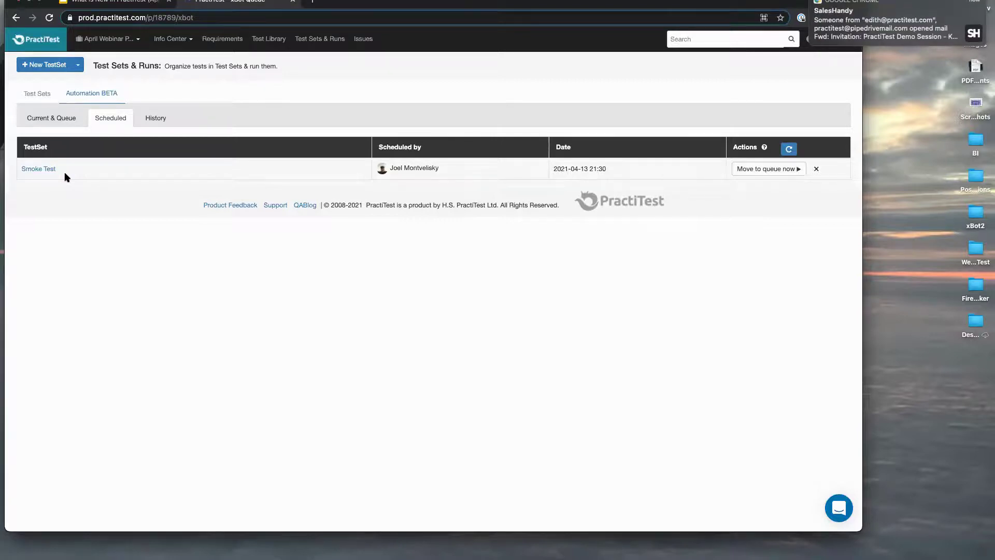
{"action": "left_click", "coordinate": [787, 172]}
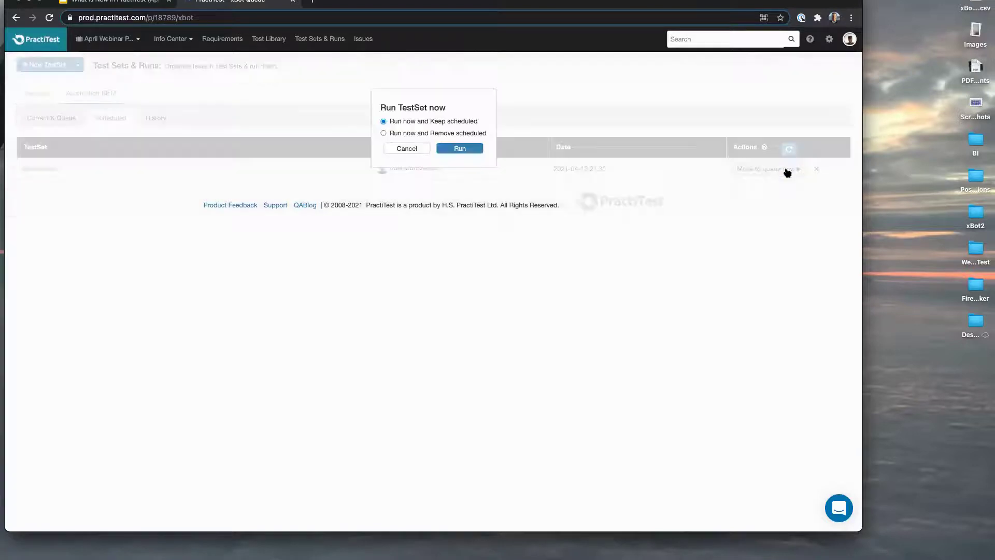
Step: Run the Smoke Test set immediately while keeping its schedule, then refresh the scheduled runs
{"action": "left_click", "coordinate": [383, 121]}
{"action": "left_click", "coordinate": [460, 149]}
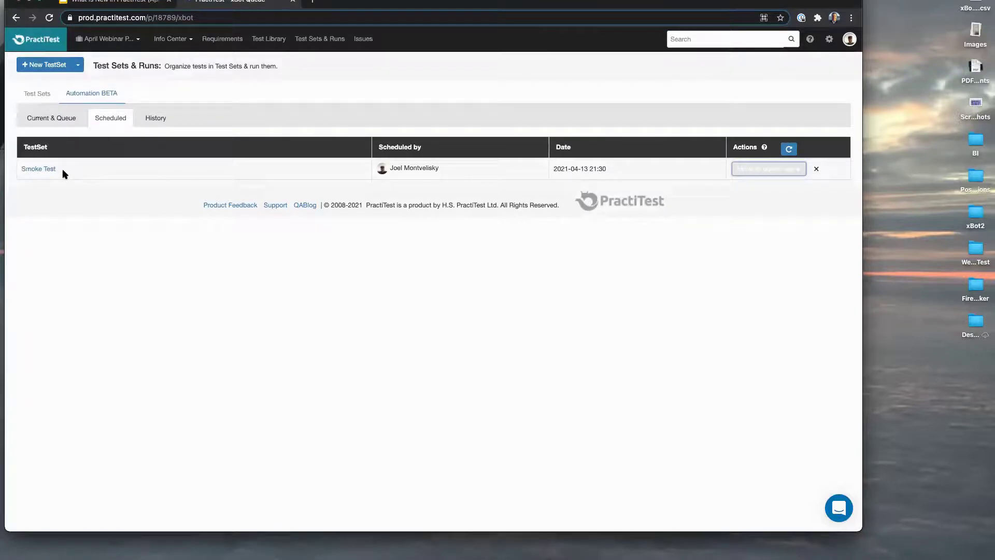
{"action": "left_click", "coordinate": [789, 150]}
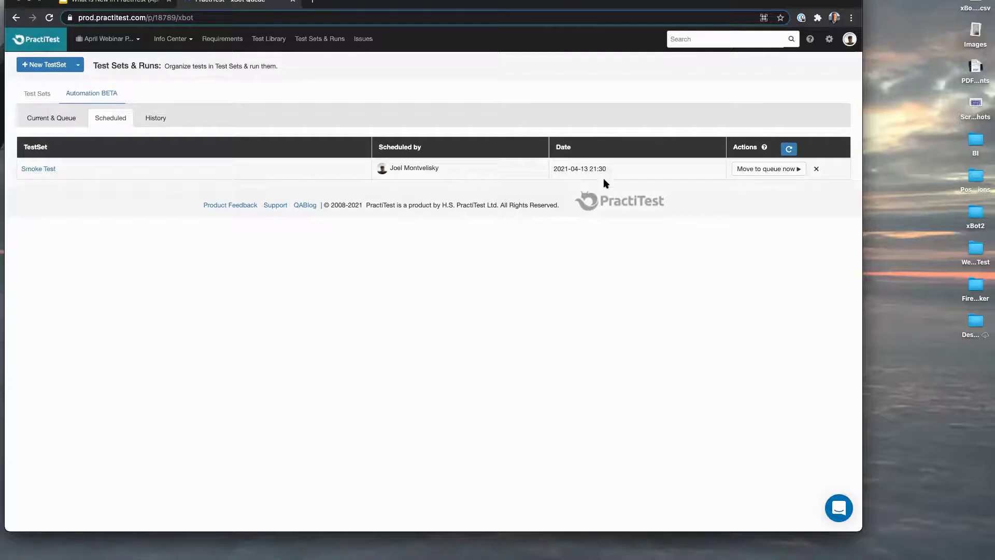
Step: Dismiss the repeated run-now prompt and view the Current & Queue list in the prod xBot window
{"action": "left_click", "coordinate": [787, 170]}
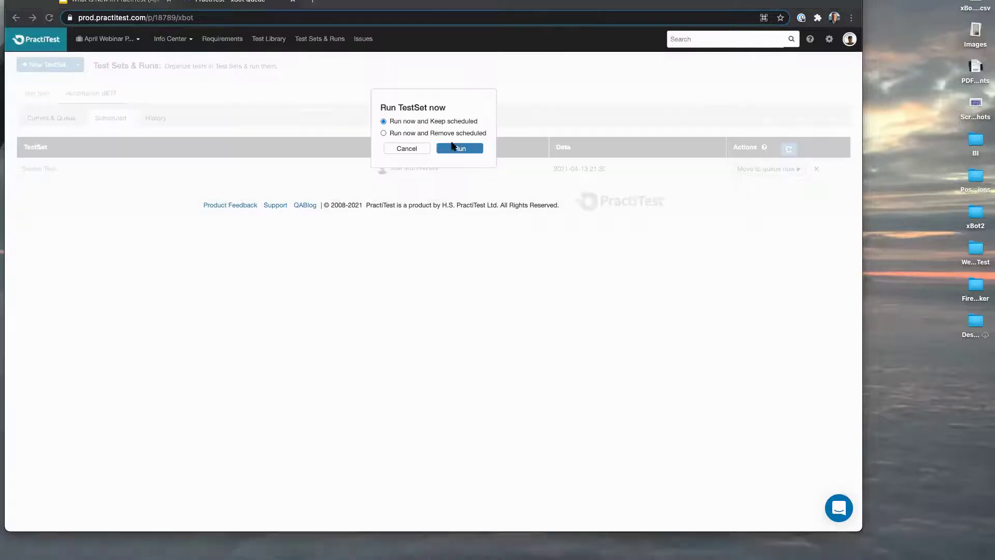
{"action": "left_click", "coordinate": [456, 148]}
{"action": "left_click", "coordinate": [713, 67]}
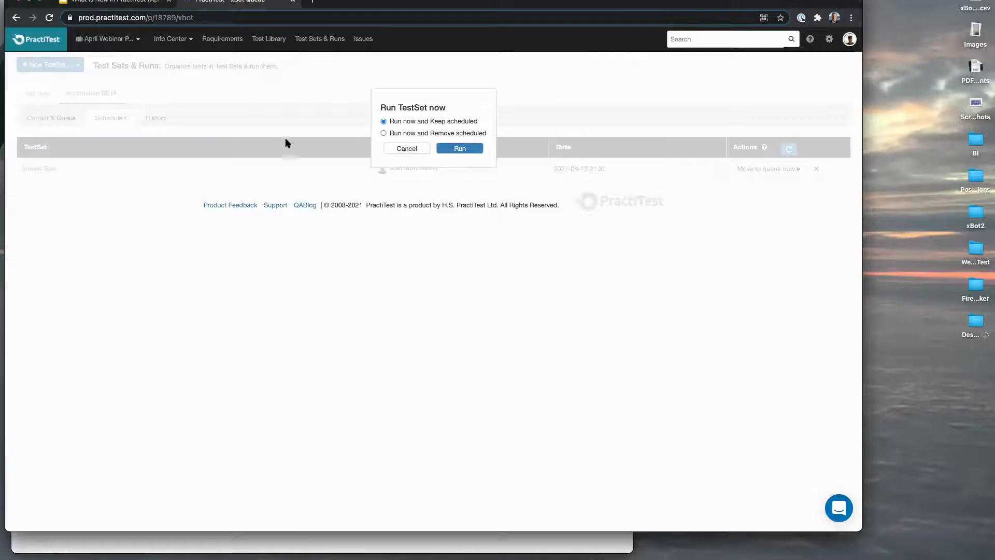
{"action": "left_click", "coordinate": [407, 148]}
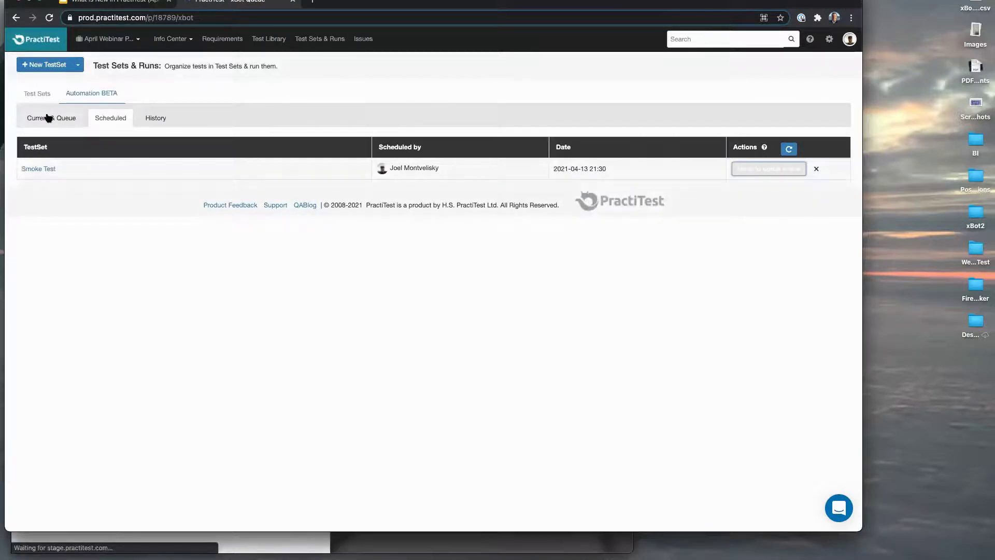
{"action": "left_click", "coordinate": [47, 118]}
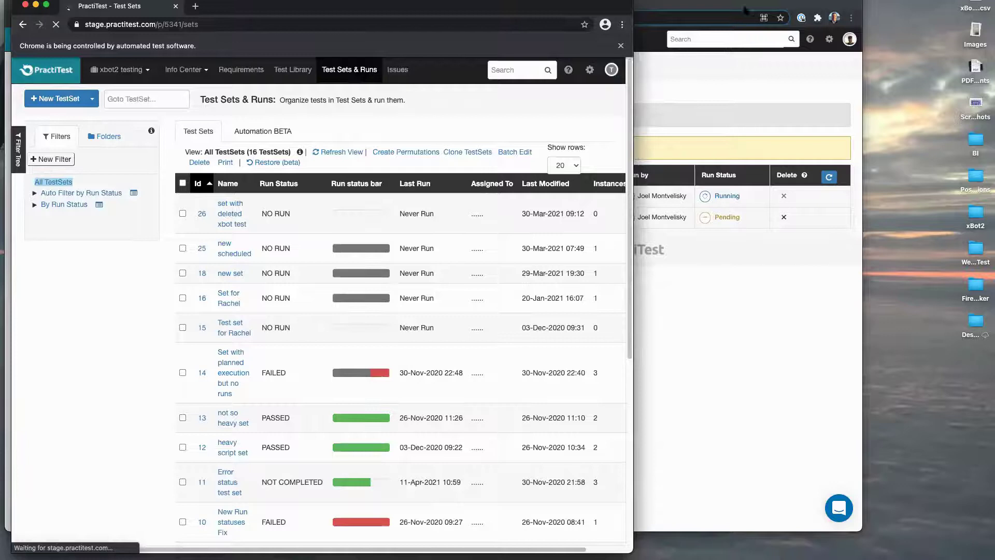
{"action": "left_click", "coordinate": [736, 87]}
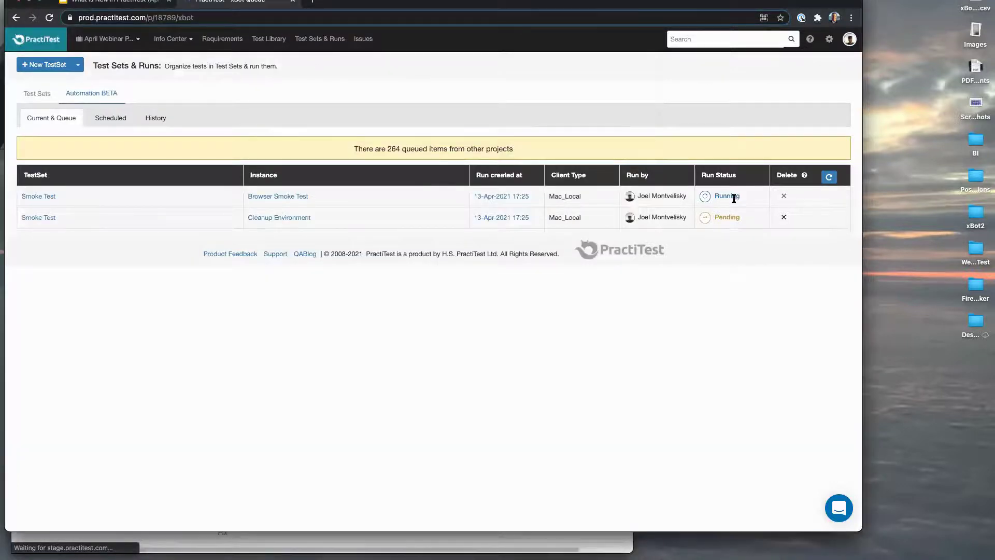
Step: Open the 13-Apr-2021 17:25 Browser Smoke Test run details and check the staging test window
{"action": "left_click", "coordinate": [682, 284]}
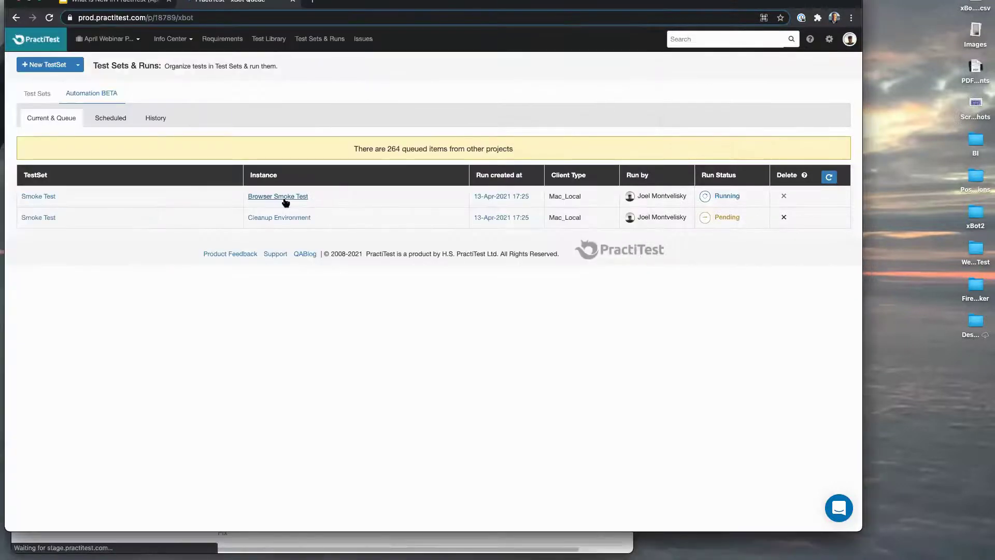
{"action": "left_click", "coordinate": [284, 199]}
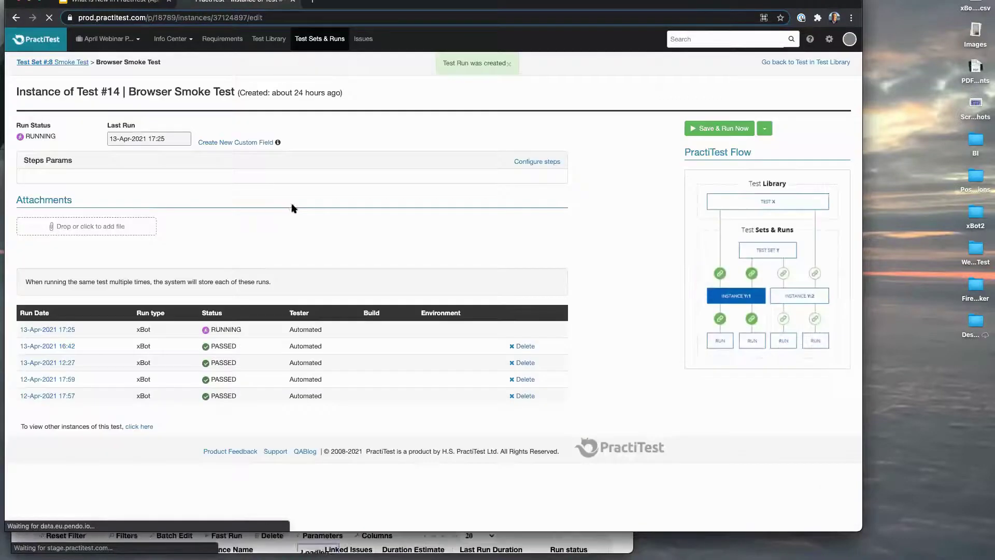
{"action": "left_click", "coordinate": [63, 330]}
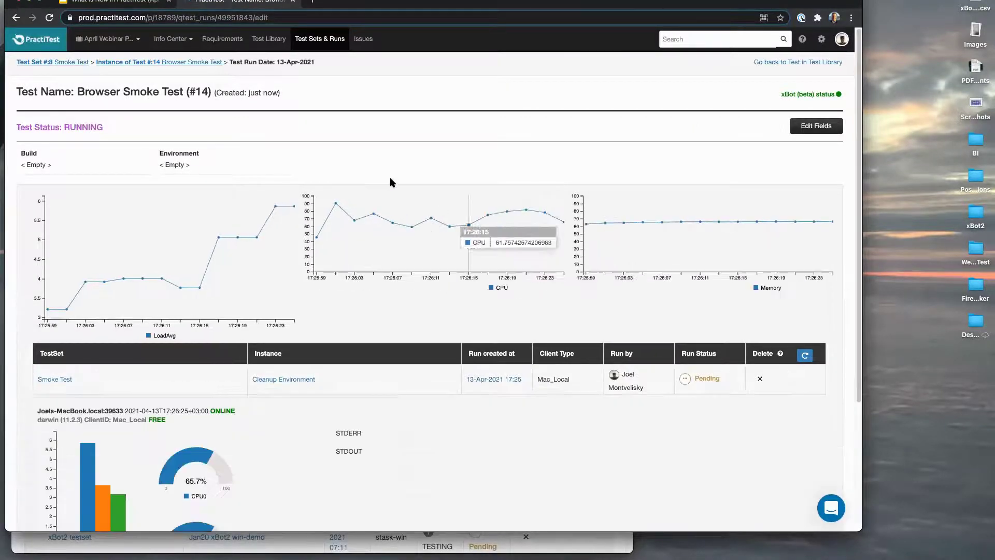
{"action": "left_click", "coordinate": [617, 550]}
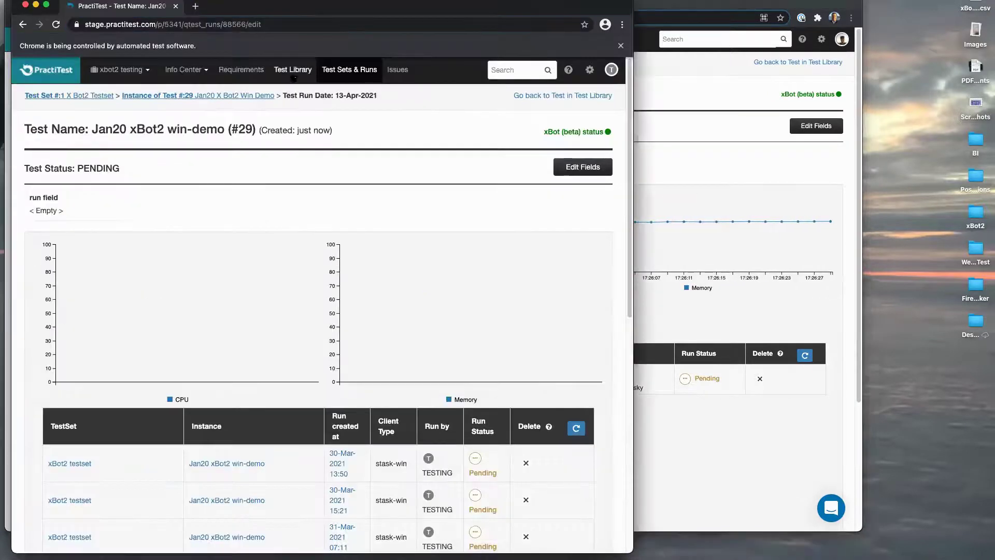
Step: Return to the scheduled automation runs and shrink the browser window
{"action": "left_click", "coordinate": [336, 69]}
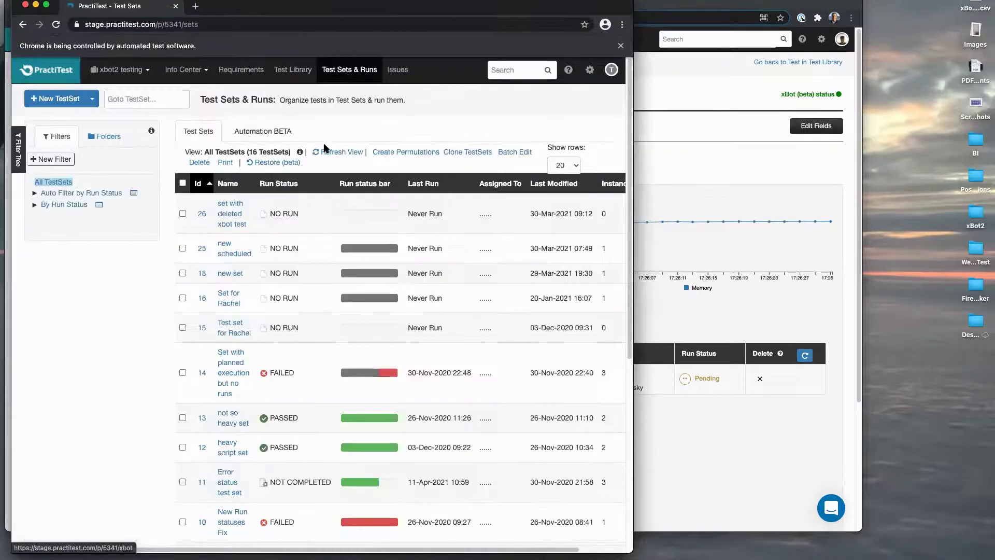
{"action": "left_click", "coordinate": [274, 131]}
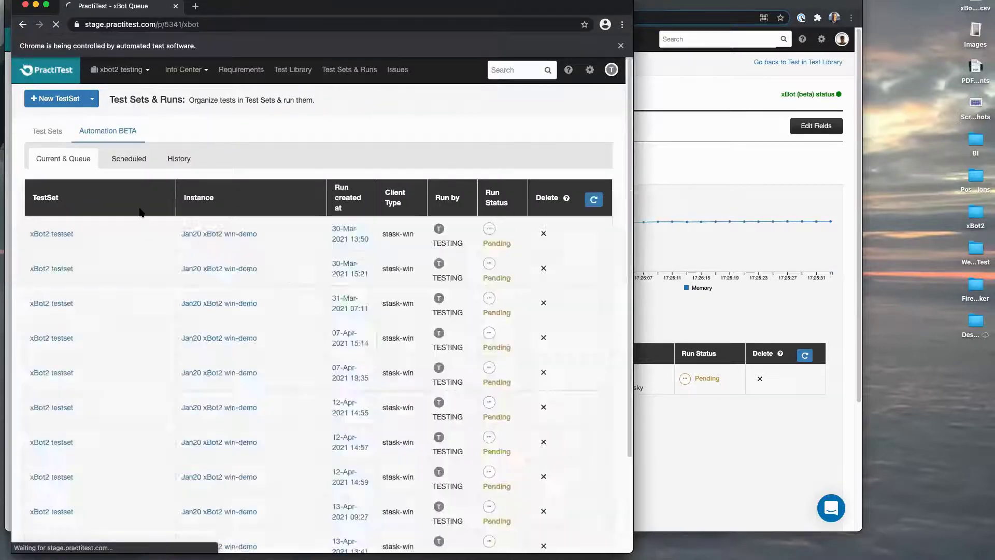
{"action": "left_click", "coordinate": [131, 163]}
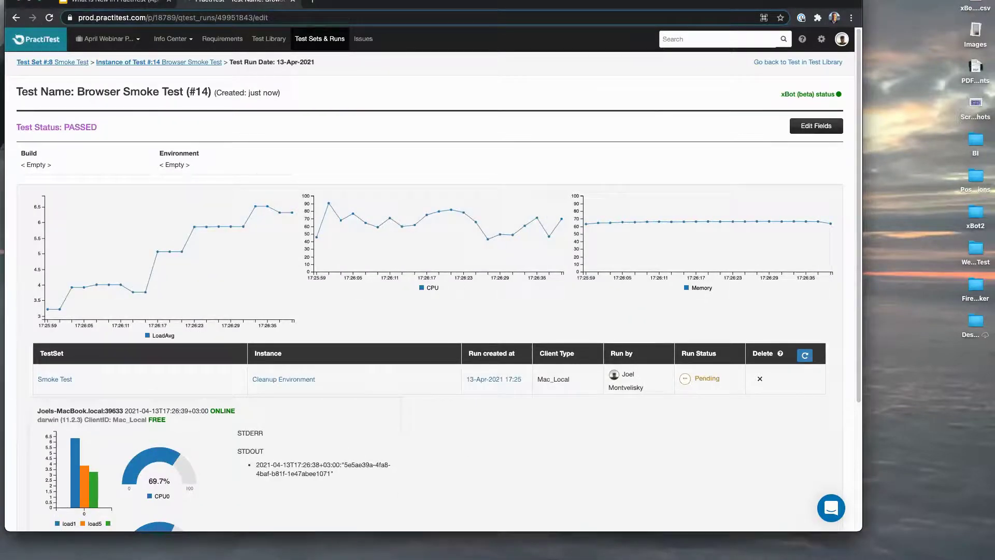
{"action": "left_click_drag", "start_coordinate": [409, 32], "coordinate": [610, 14]}
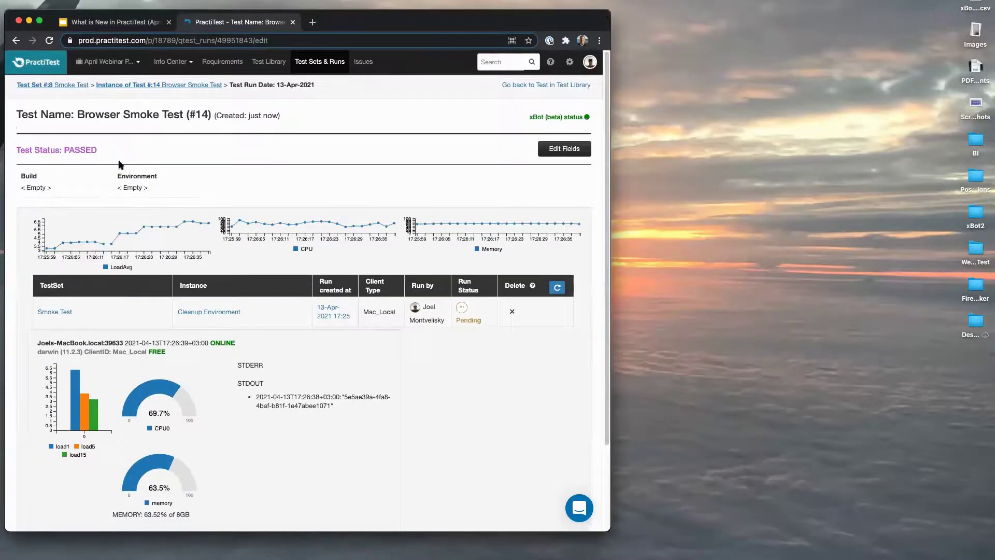
Step: Check the Scheduled tab, then scroll the History showing Setup, Browser Smoke Test and Cleanup Environment Passed
{"action": "left_click", "coordinate": [325, 61]}
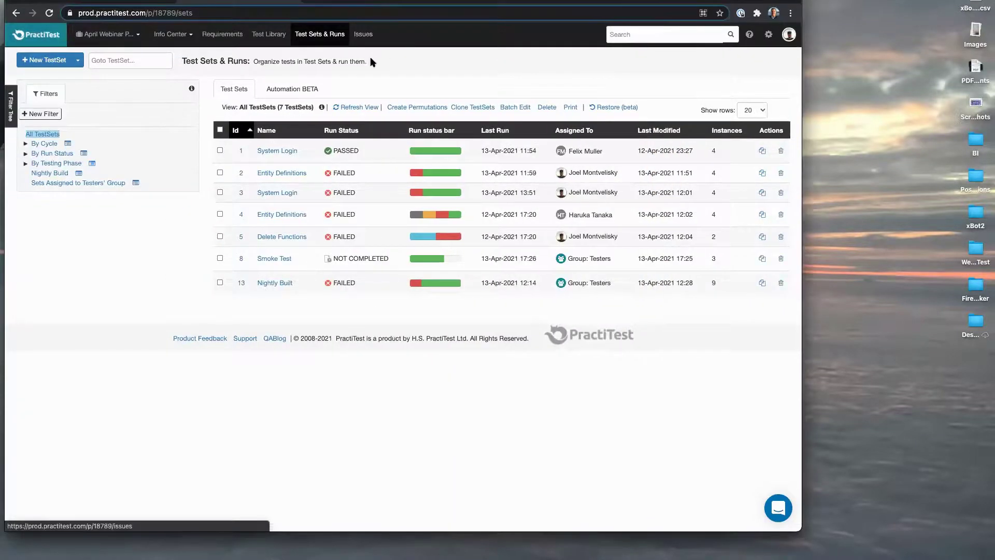
{"action": "left_click", "coordinate": [291, 89]}
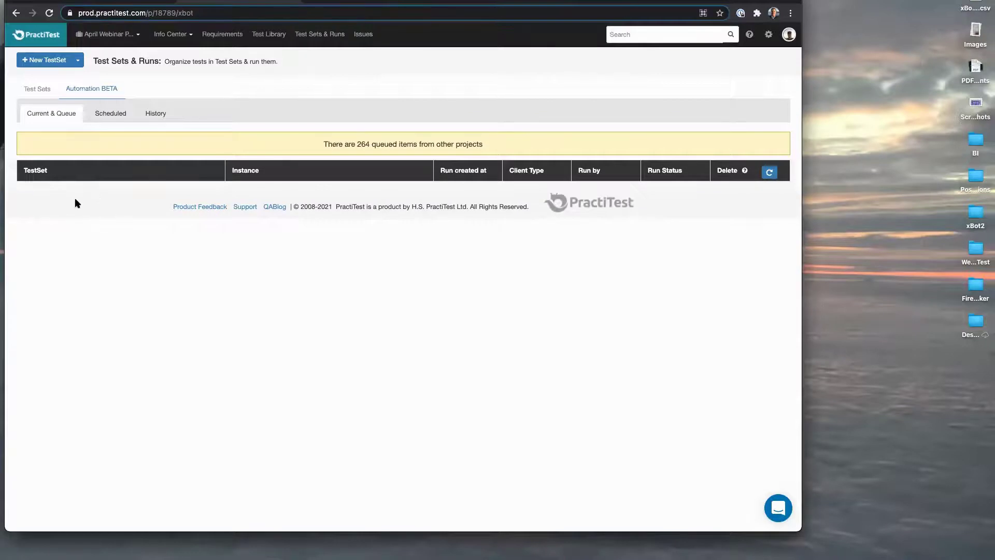
{"action": "left_click", "coordinate": [107, 116]}
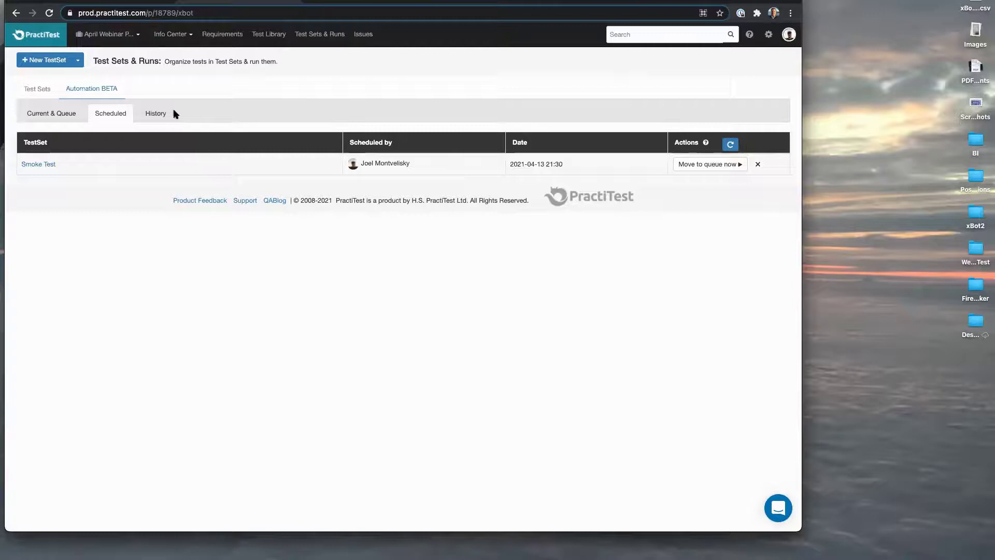
{"action": "left_click", "coordinate": [157, 115]}
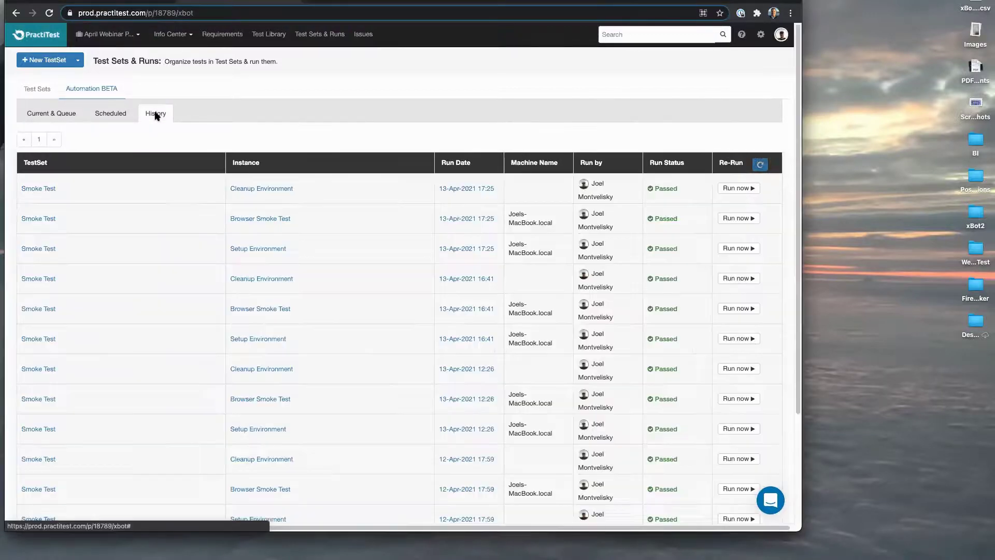
{"action": "scroll", "coordinate": [313, 244], "scroll_direction": "down", "scroll_amount": 3}
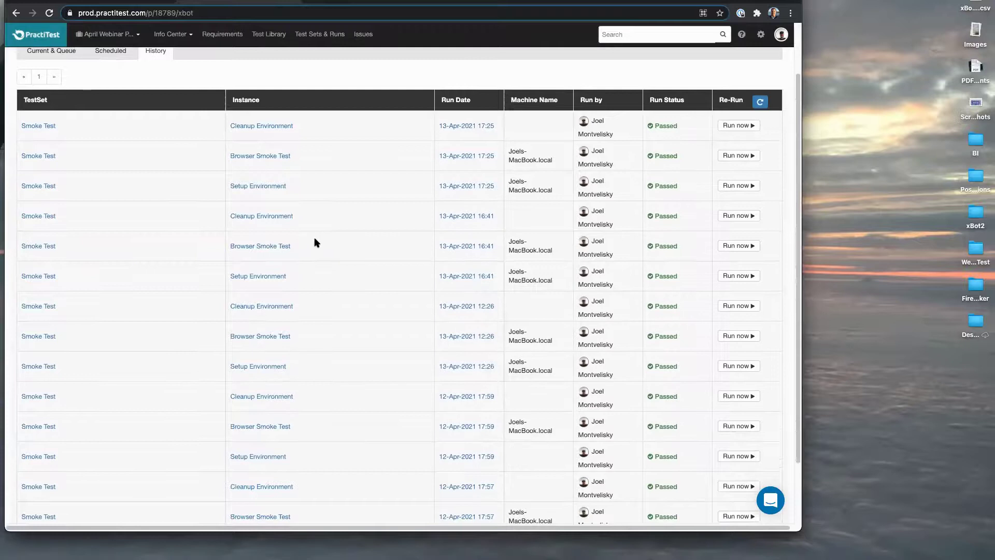
{"action": "scroll", "coordinate": [313, 240], "scroll_direction": "down", "scroll_amount": 5}
{"action": "scroll", "coordinate": [313, 240], "scroll_direction": "up", "scroll_amount": 5}
{"action": "scroll", "coordinate": [312, 239], "scroll_direction": "up", "scroll_amount": 3}
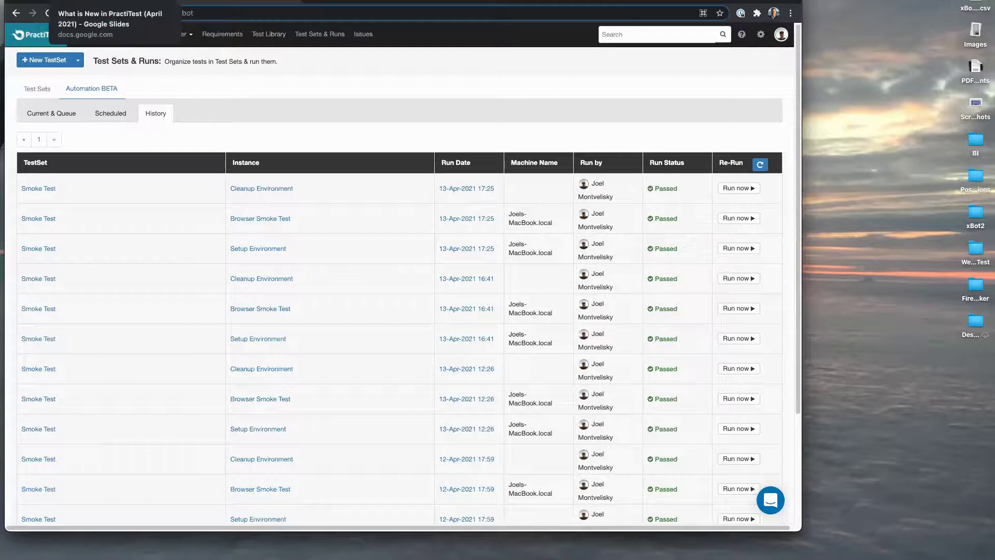
Step: Present the What is New in PractiTest deck and advance to the Assign to Group slide 13
{"action": "left_click", "coordinate": [140, 3]}
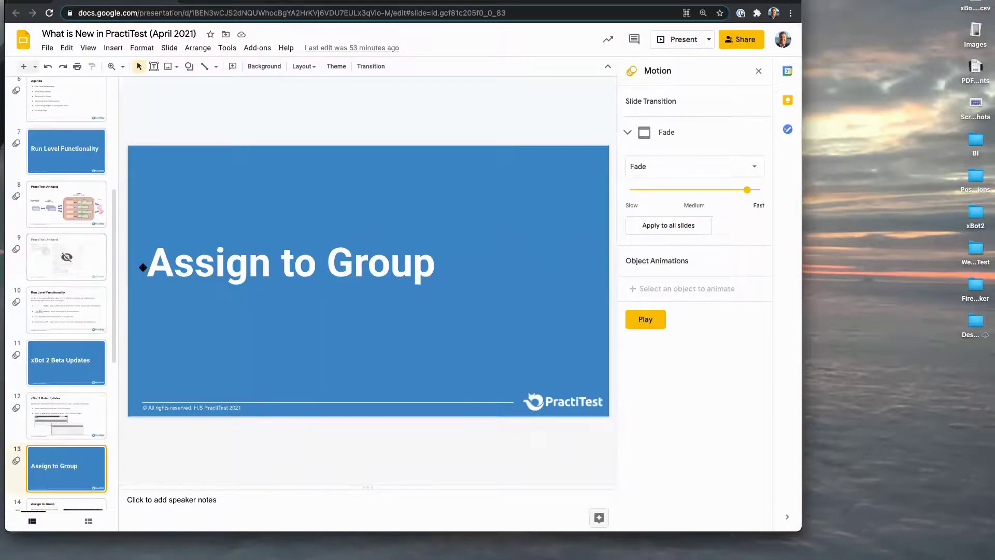
{"action": "left_click", "coordinate": [682, 39]}
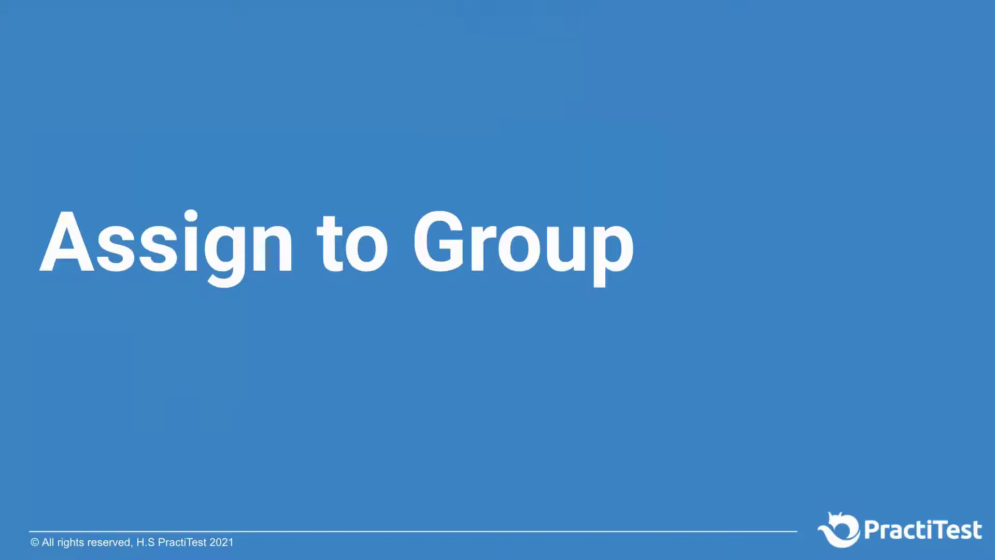
{"action": "key", "text": "Right"}
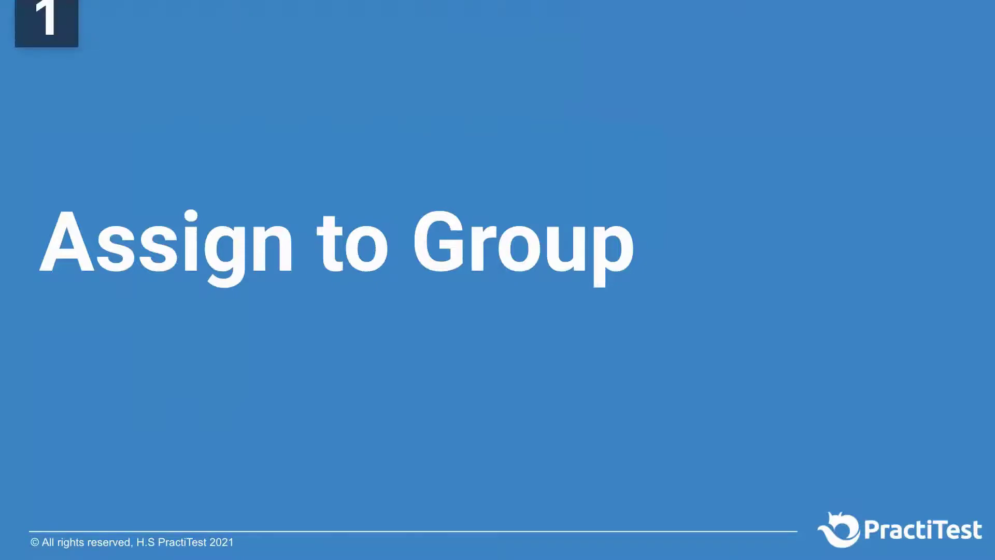
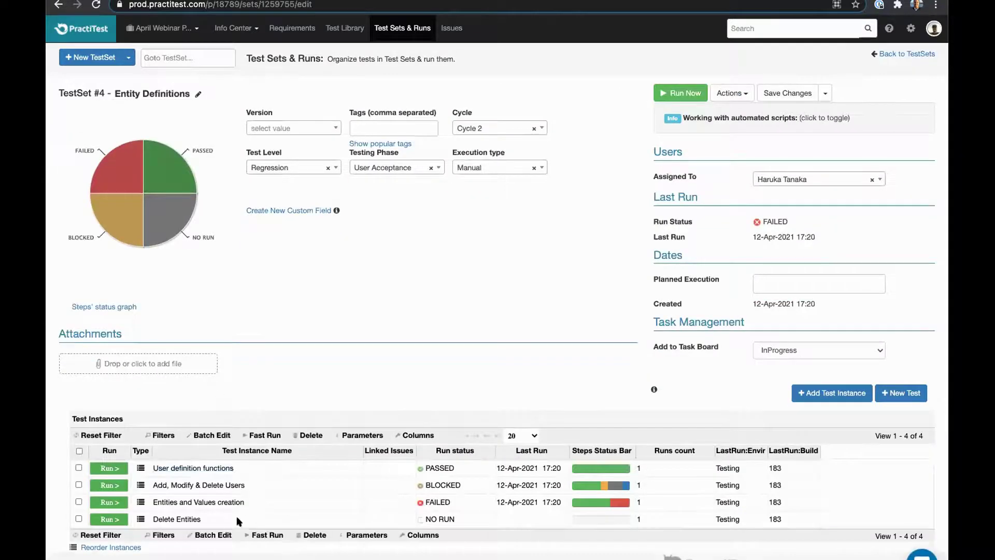
Step: Mark Step 1 of the Delete Entities run as Failed without creating an issue, then view Issues
{"action": "left_click", "coordinate": [106, 519]}
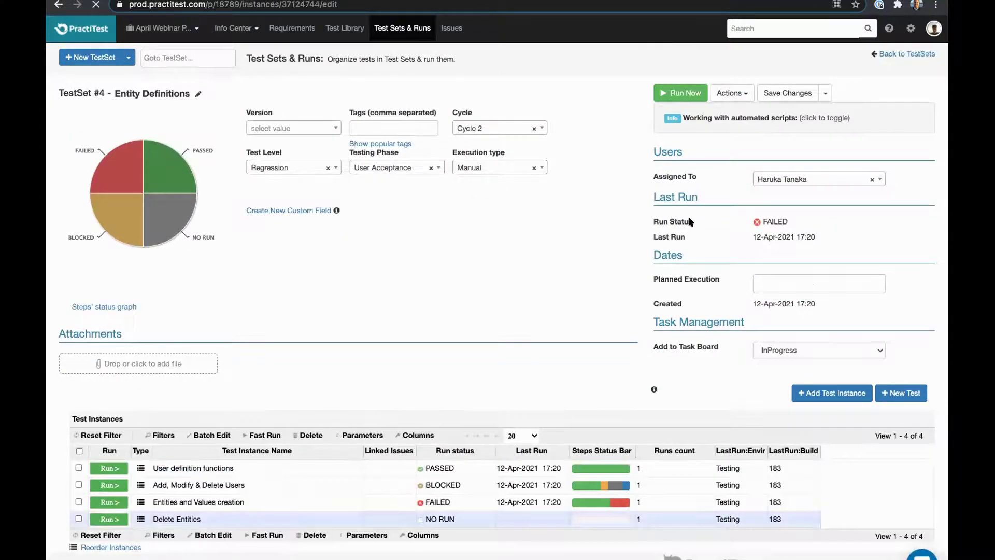
{"action": "left_click", "coordinate": [106, 359]}
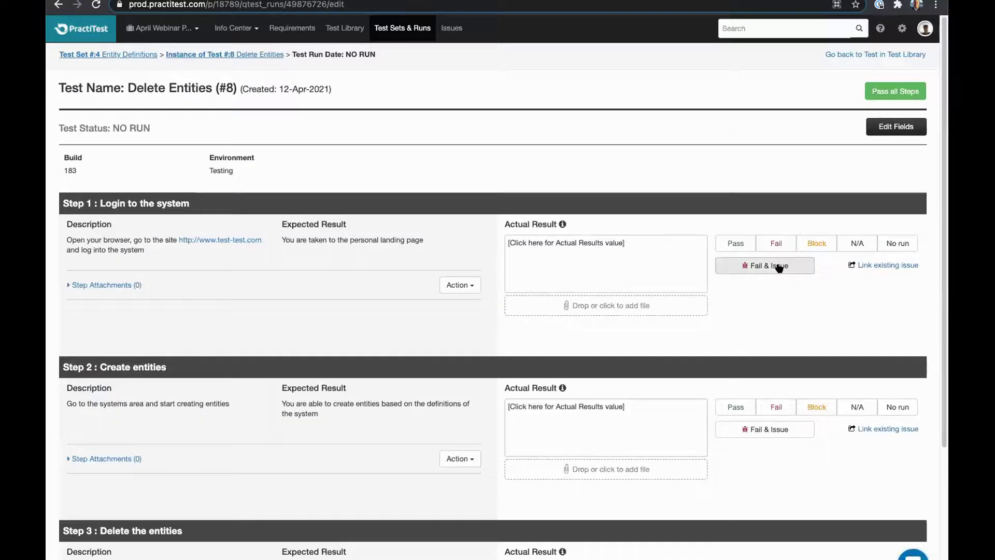
{"action": "left_click", "coordinate": [778, 265]}
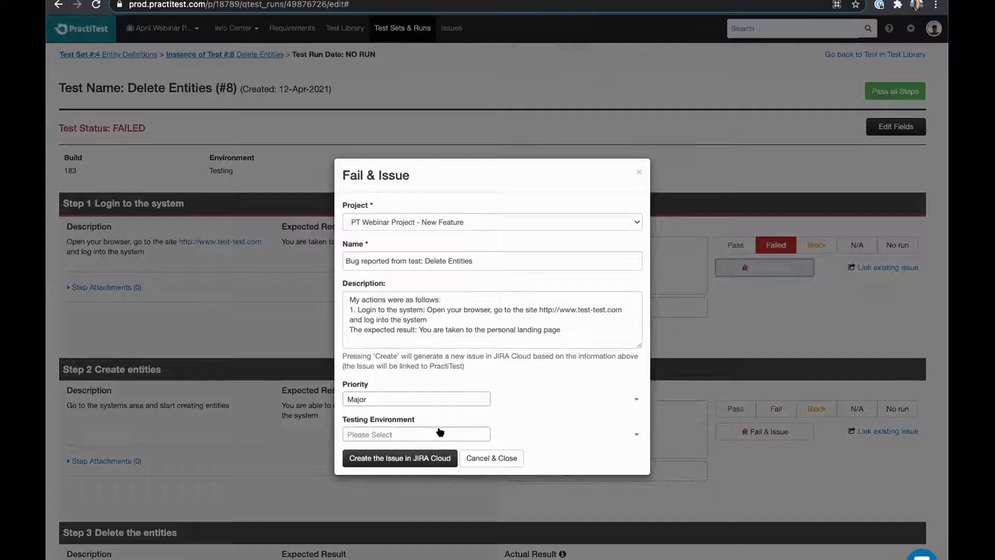
{"action": "left_click", "coordinate": [491, 458]}
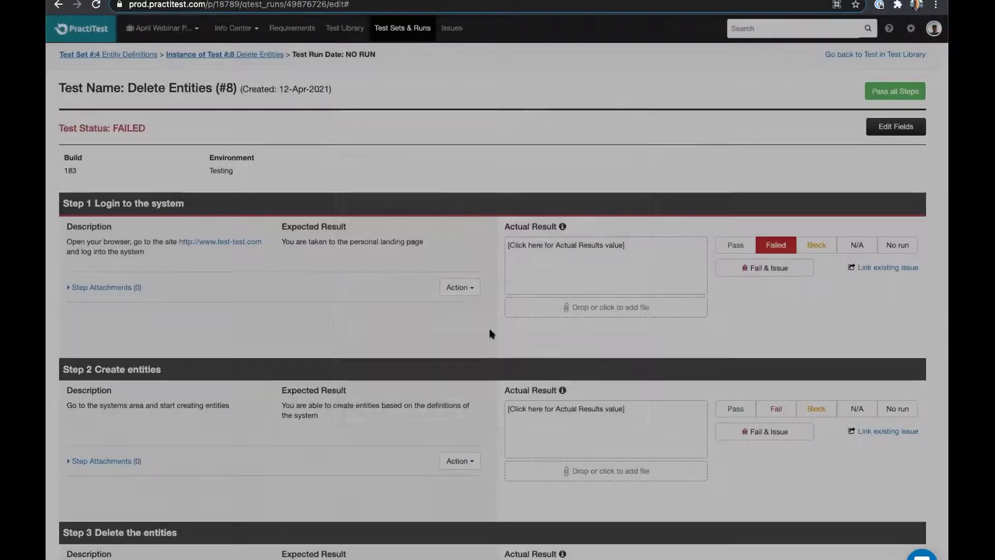
{"action": "left_click", "coordinate": [452, 29]}
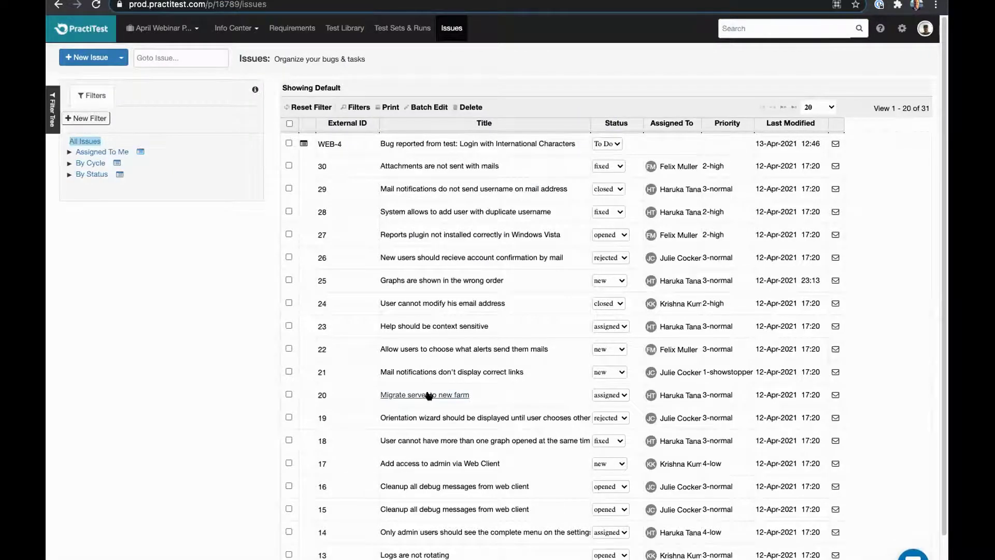
Step: Start a new issue titled 'This is my new bug' with description 'Here is my description'
{"action": "left_click", "coordinate": [83, 59]}
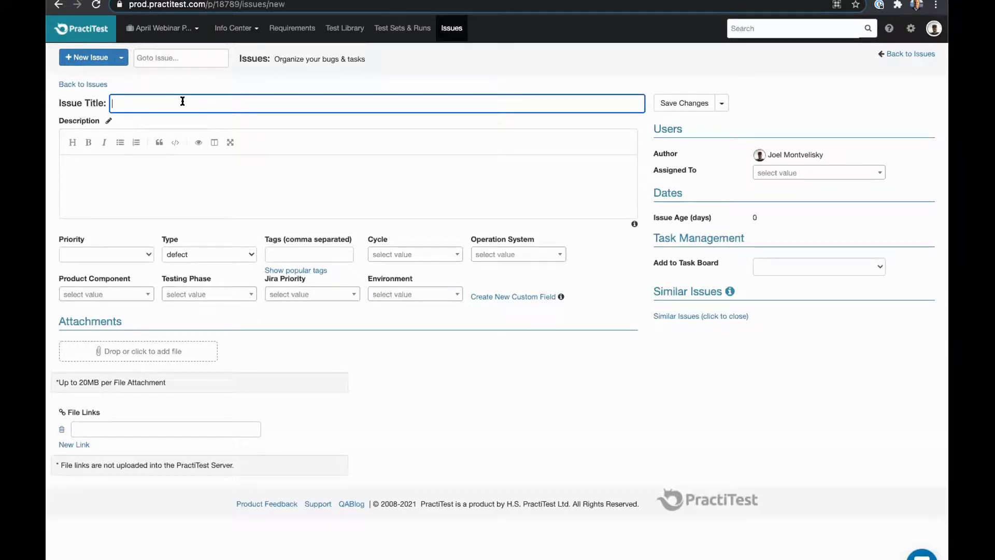
{"action": "type", "text": "This is my new bug"}
{"action": "left_click", "coordinate": [192, 189]}
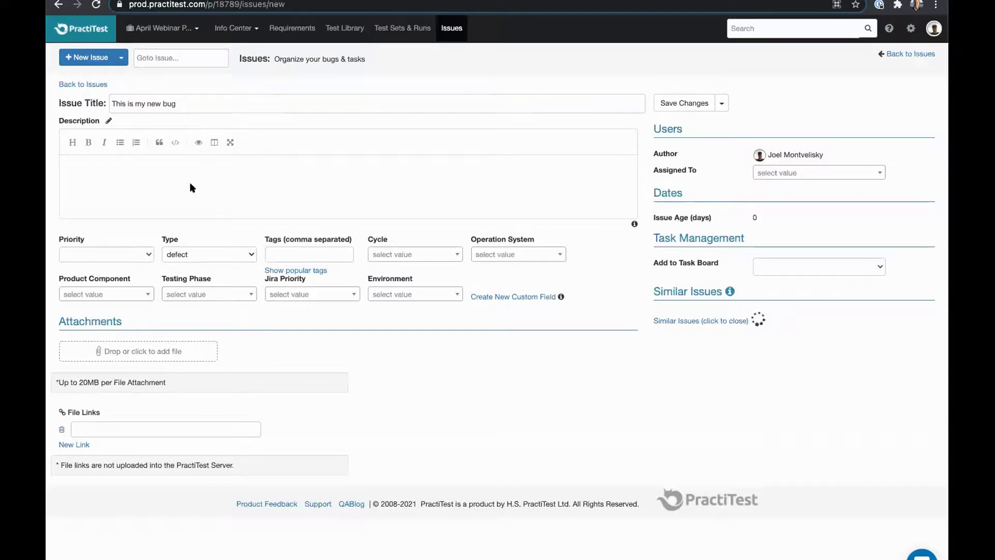
{"action": "type", "text": "Here is my description"}
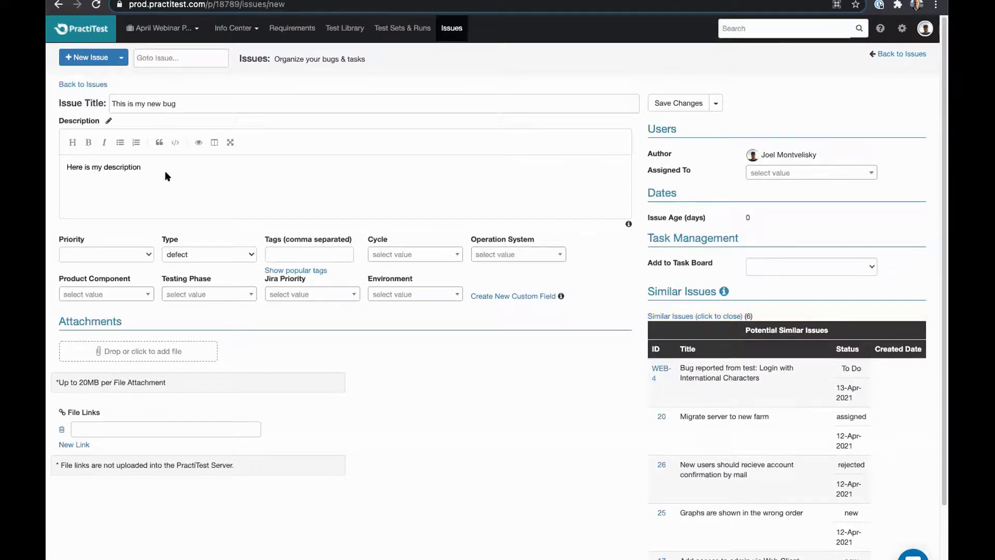
Step: Set the issue's priority to 2-high and environment to Testing, then save it as #34
{"action": "left_click", "coordinate": [126, 254]}
{"action": "left_click", "coordinate": [118, 284]}
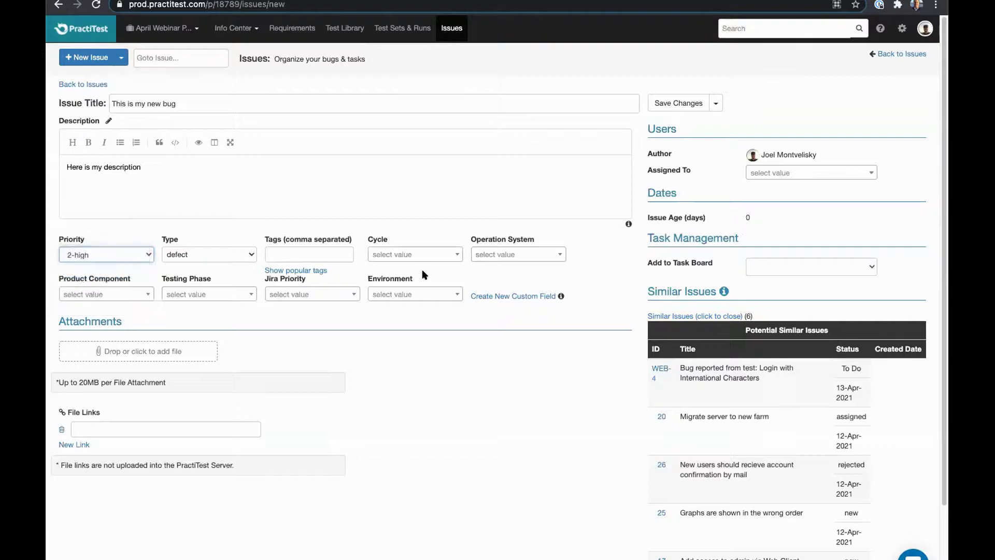
{"action": "left_click", "coordinate": [405, 294]}
{"action": "left_click", "coordinate": [391, 342]}
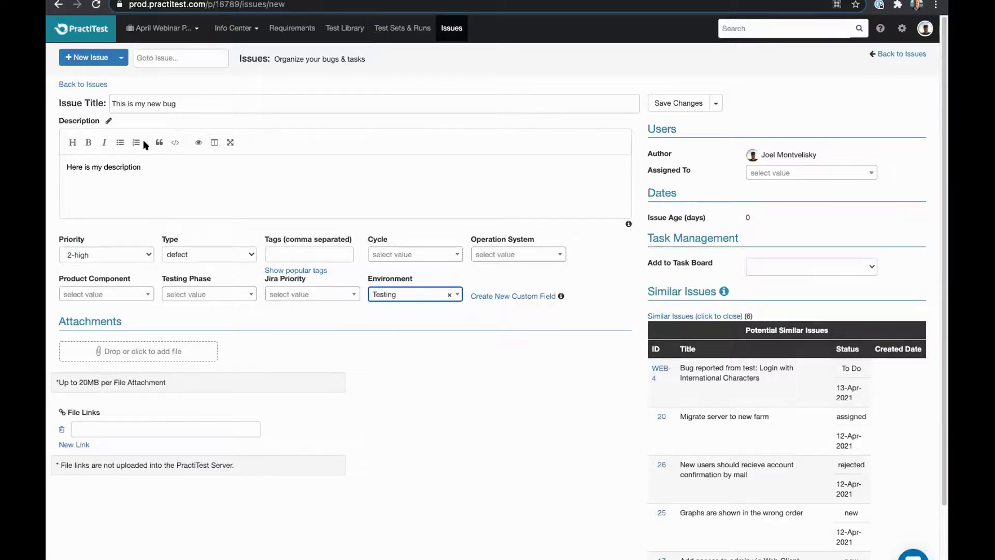
{"action": "left_click", "coordinate": [717, 104]}
{"action": "left_click", "coordinate": [717, 104]}
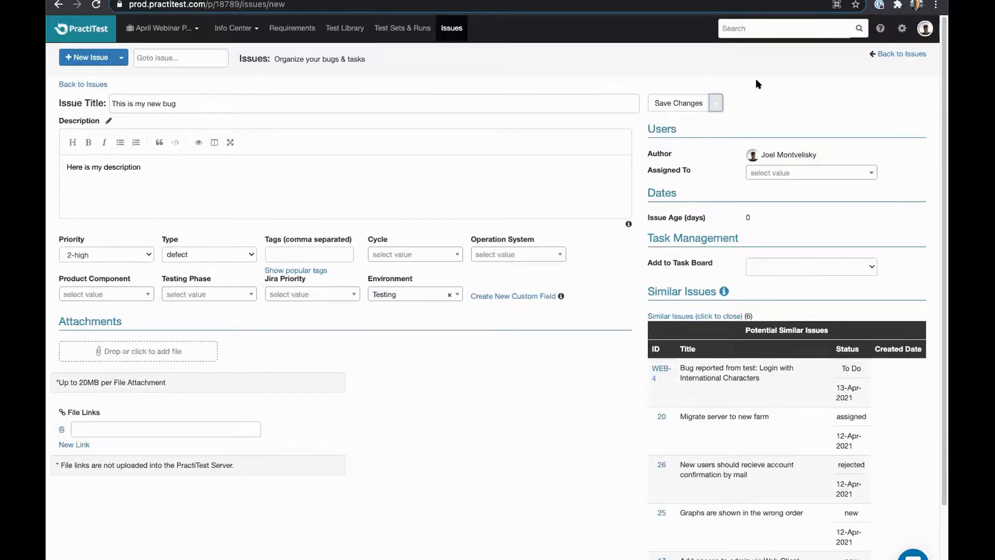
{"action": "left_click", "coordinate": [677, 104]}
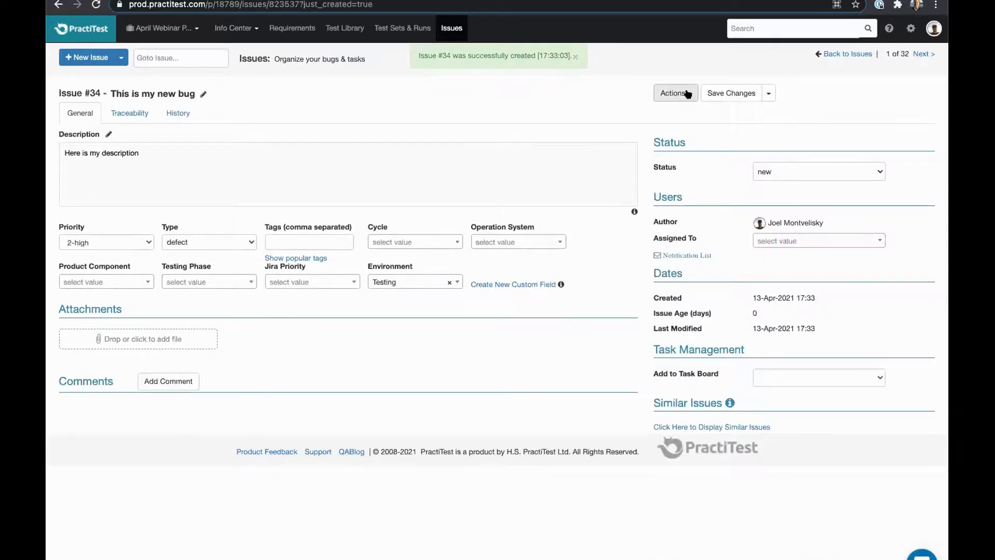
Step: Begin a Jira issue for this bug in the PT Webinar Project - Bug project, titled 'Bug from PT'
{"action": "left_click", "coordinate": [688, 94]}
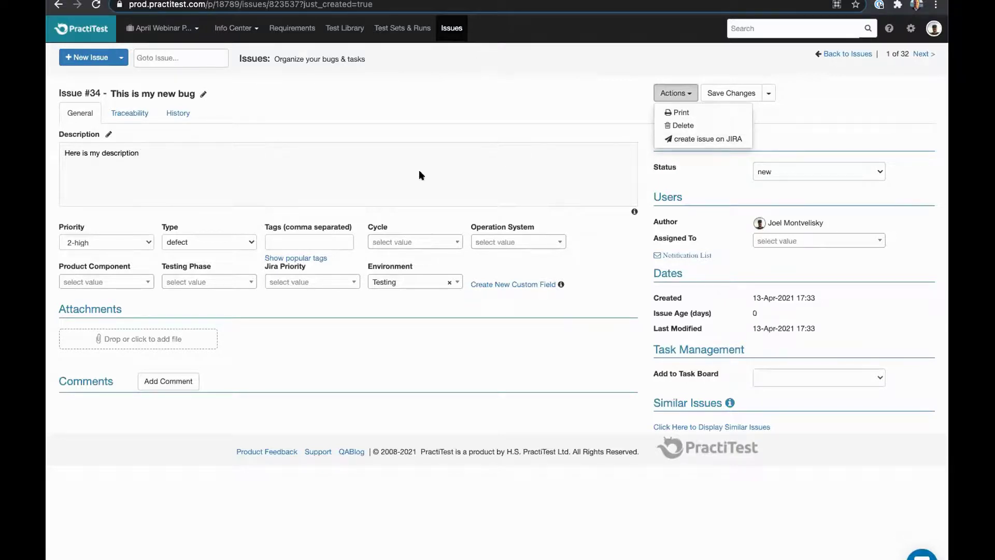
{"action": "left_click", "coordinate": [679, 140]}
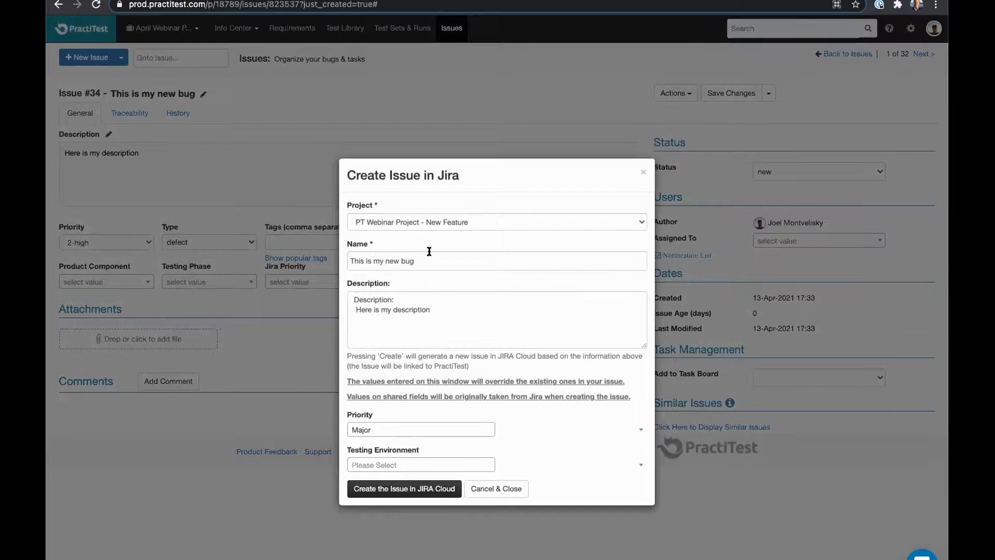
{"action": "left_click", "coordinate": [354, 222]}
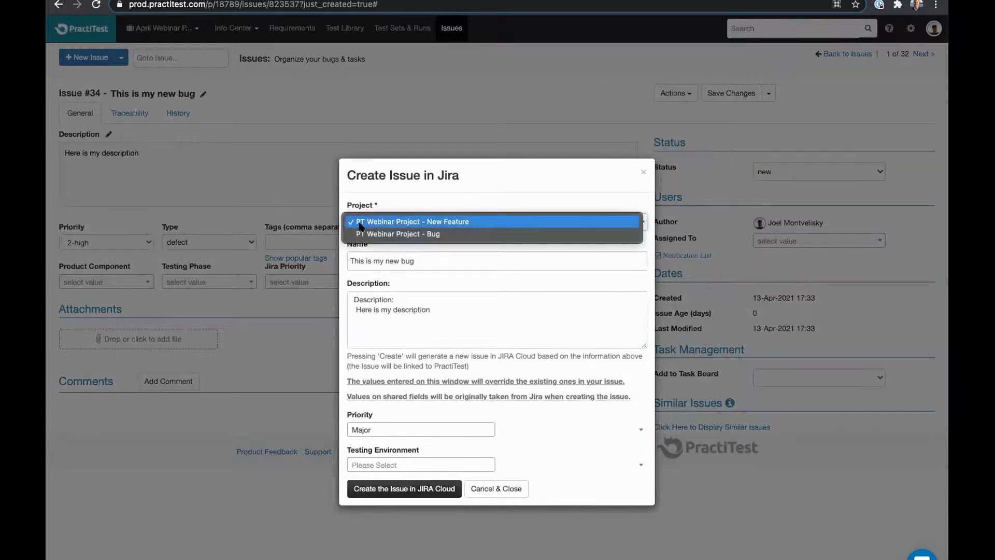
{"action": "left_click", "coordinate": [373, 234]}
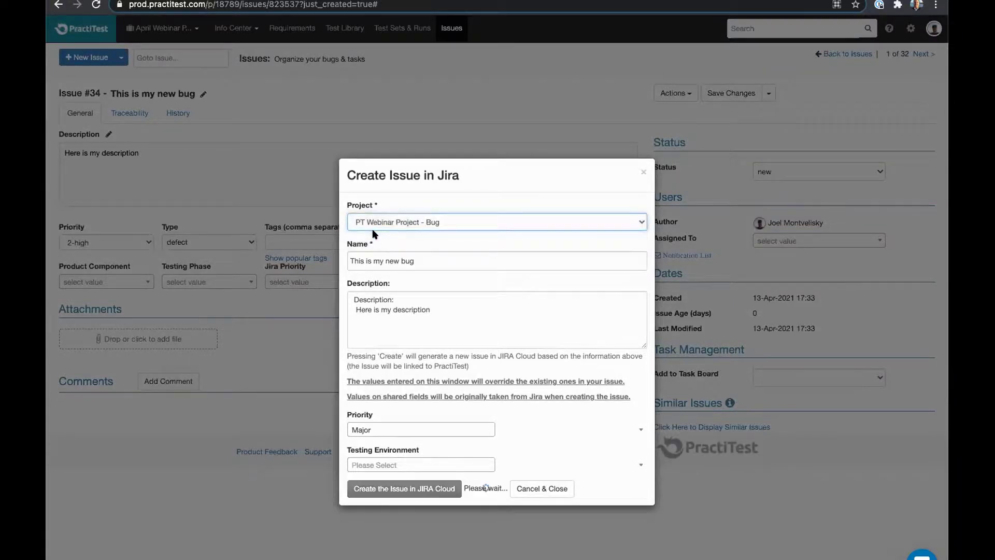
{"action": "left_click_drag", "start_coordinate": [445, 262], "coordinate": [339, 262]}
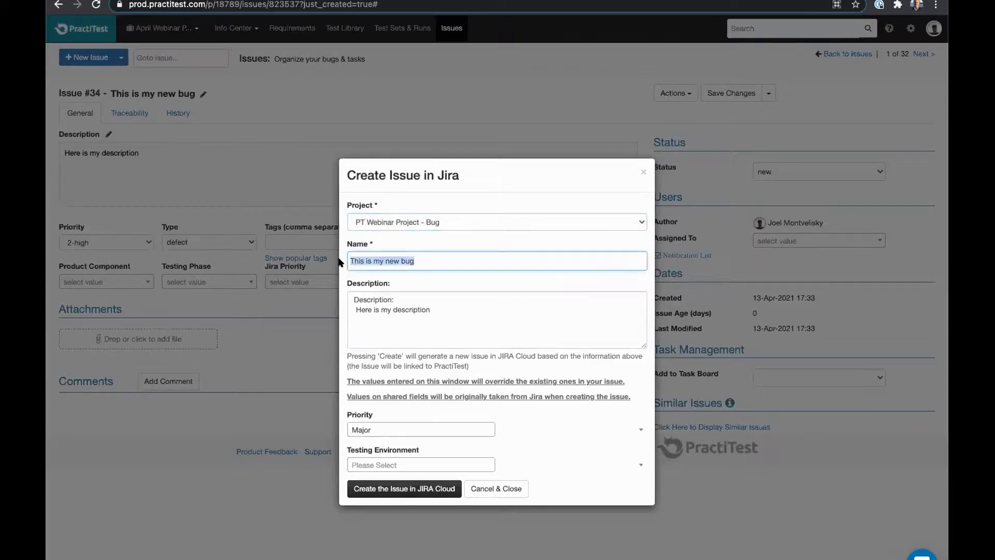
{"action": "type", "text": "Bug from PT"}
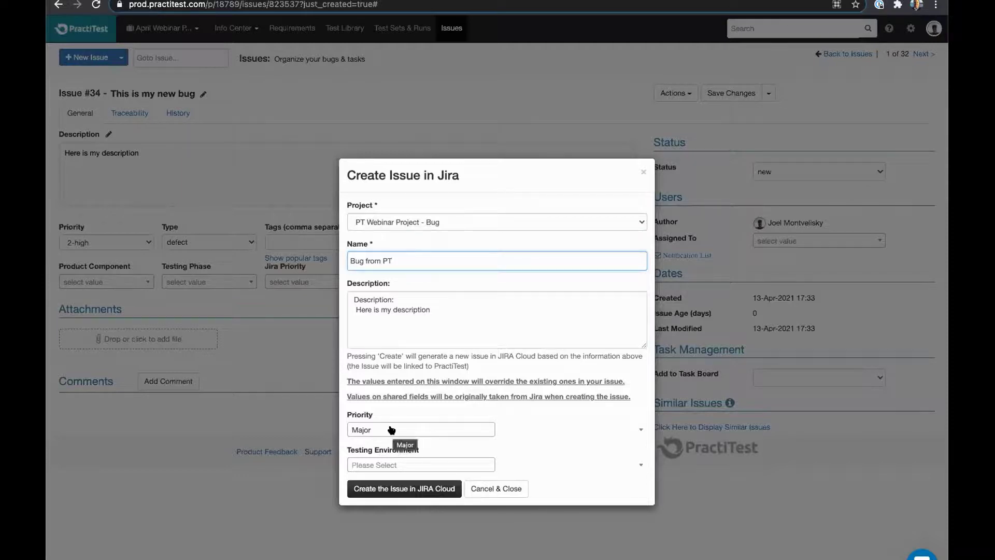
Step: Set the Jira testing environment to Testing, create issue WEB-5, and return to the Issues list
{"action": "left_click", "coordinate": [433, 467]}
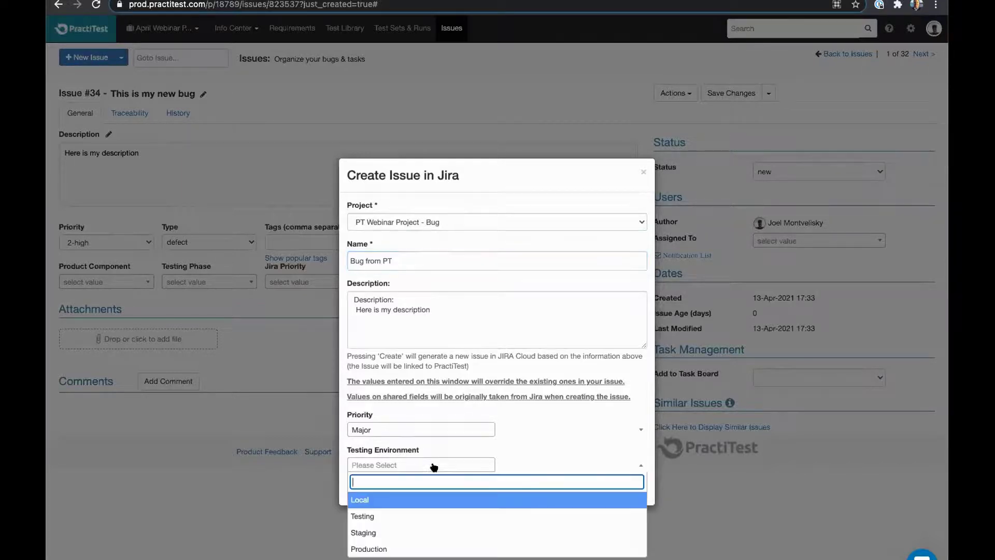
{"action": "left_click", "coordinate": [417, 516]}
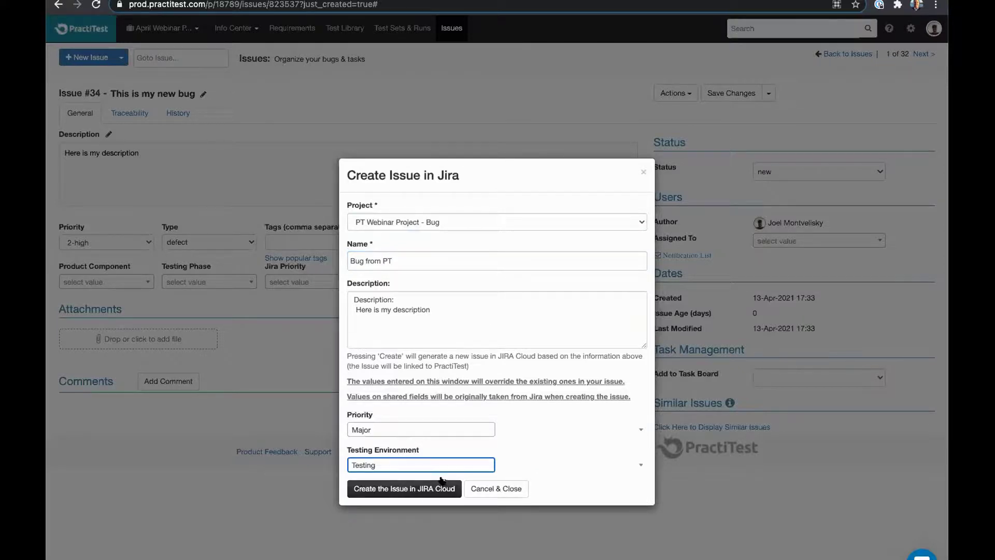
{"action": "left_click", "coordinate": [429, 490]}
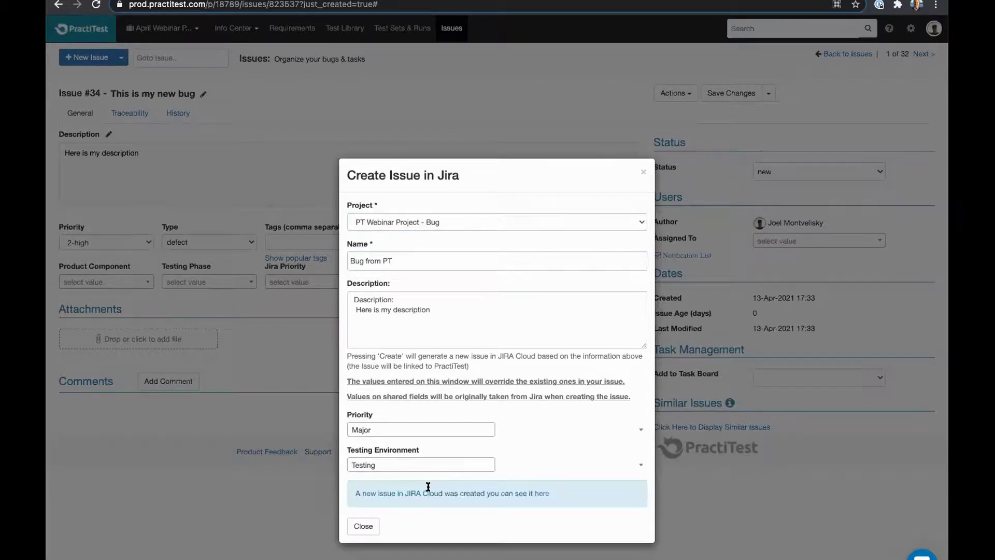
{"action": "left_click", "coordinate": [541, 494]}
{"action": "left_click", "coordinate": [643, 172]}
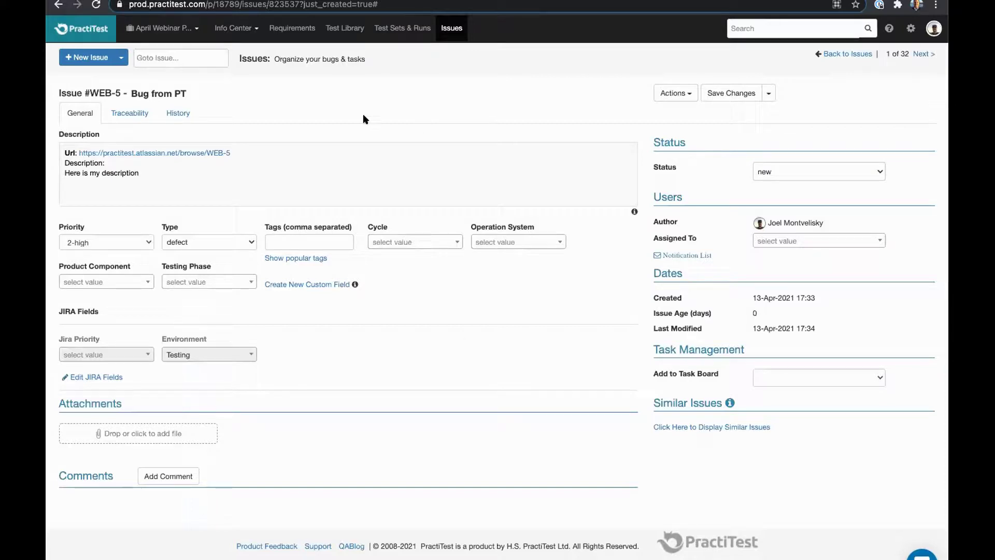
{"action": "left_click", "coordinate": [449, 28]}
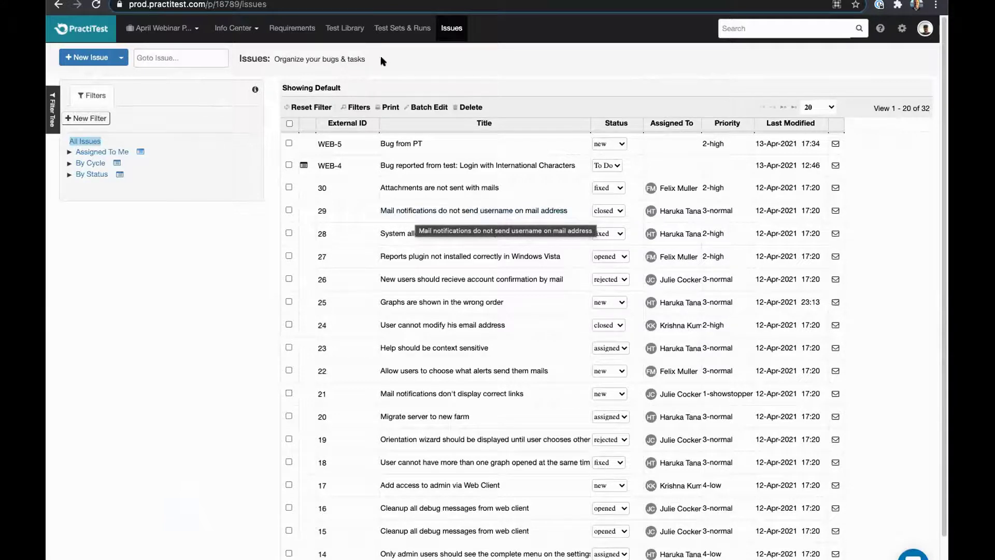
Step: Open the Delete Users instance in the Delete Functions test set and begin a run
{"action": "left_click", "coordinate": [396, 29]}
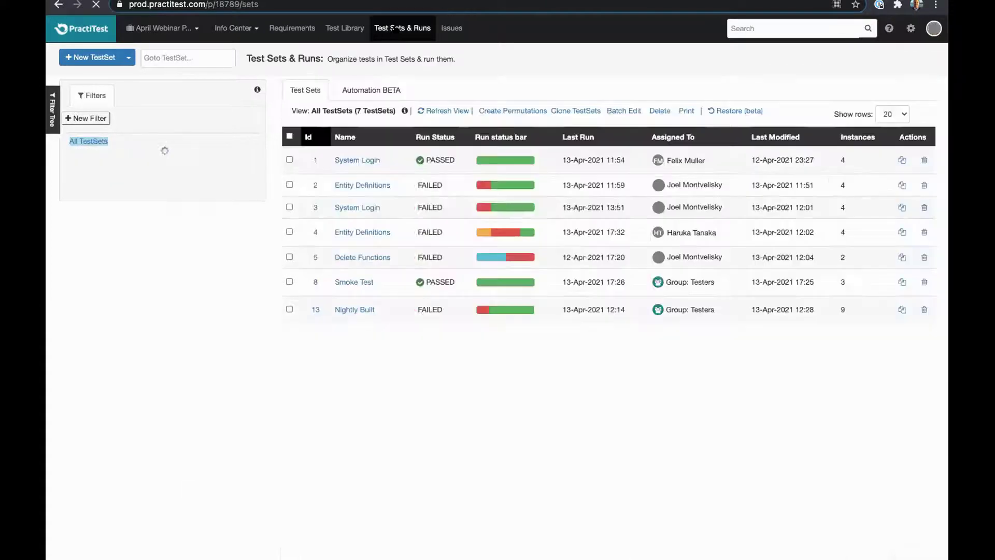
{"action": "left_click", "coordinate": [356, 258]}
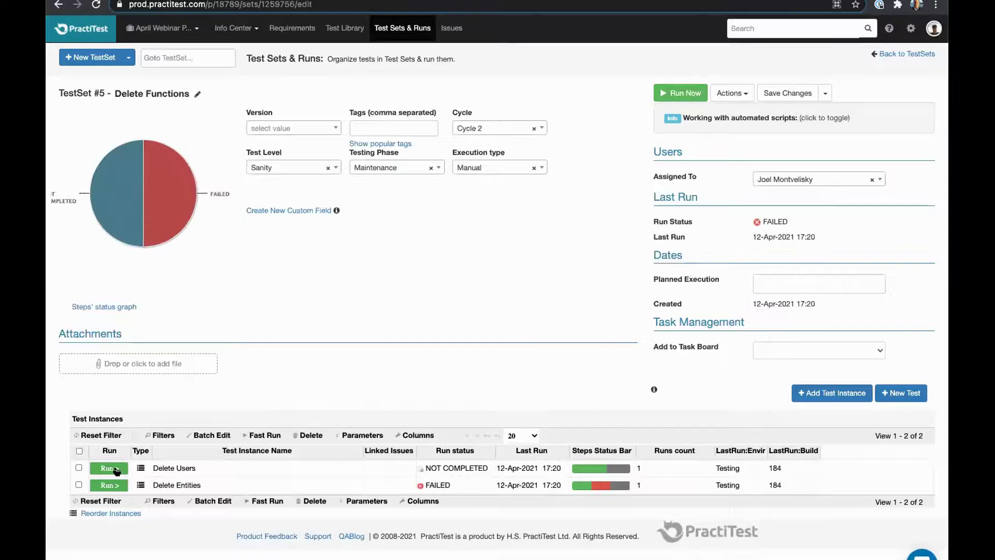
{"action": "left_click", "coordinate": [116, 469]}
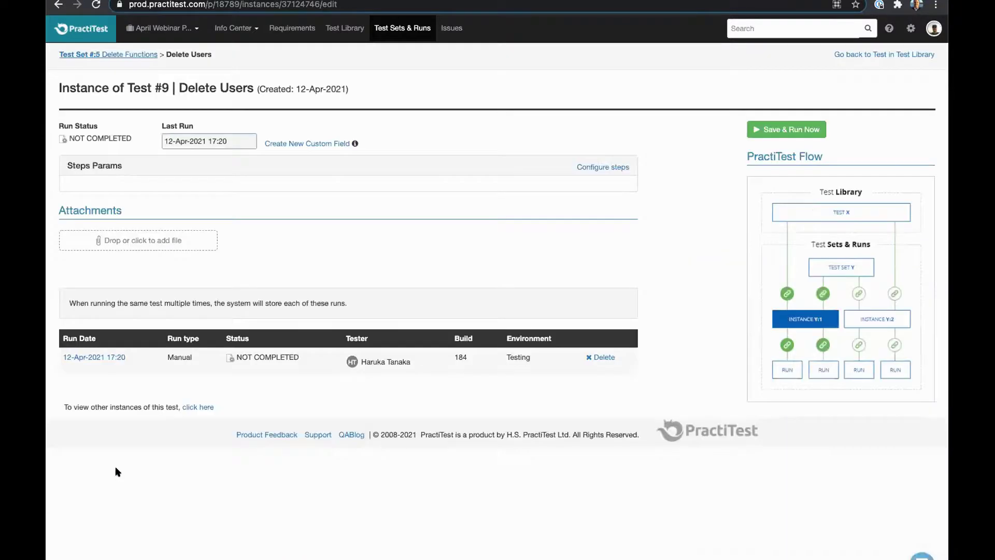
{"action": "left_click", "coordinate": [801, 130]}
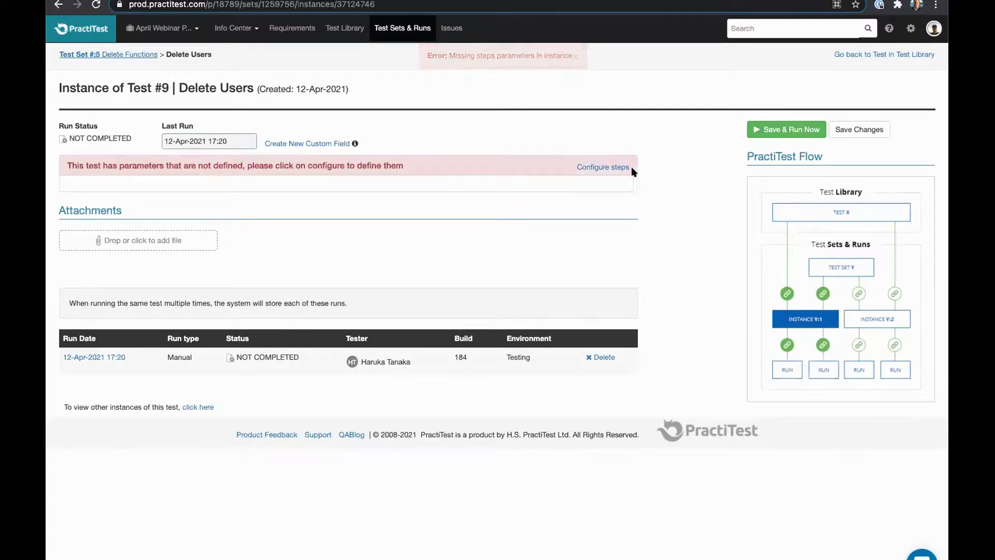
Step: Enable and fill the Username and Password step parameters, then save and start run #9
{"action": "left_click", "coordinate": [616, 166]}
{"action": "left_click", "coordinate": [350, 203]}
{"action": "left_click", "coordinate": [371, 232]}
{"action": "type", "text": "joel"}
{"action": "left_click", "coordinate": [350, 259]}
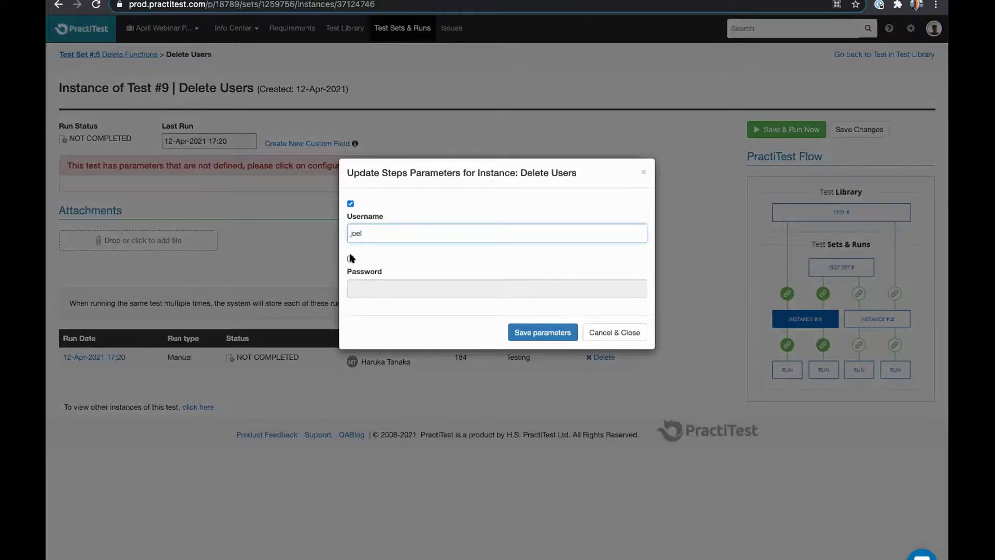
{"action": "left_click", "coordinate": [371, 290]}
{"action": "type", "text": "pass"}
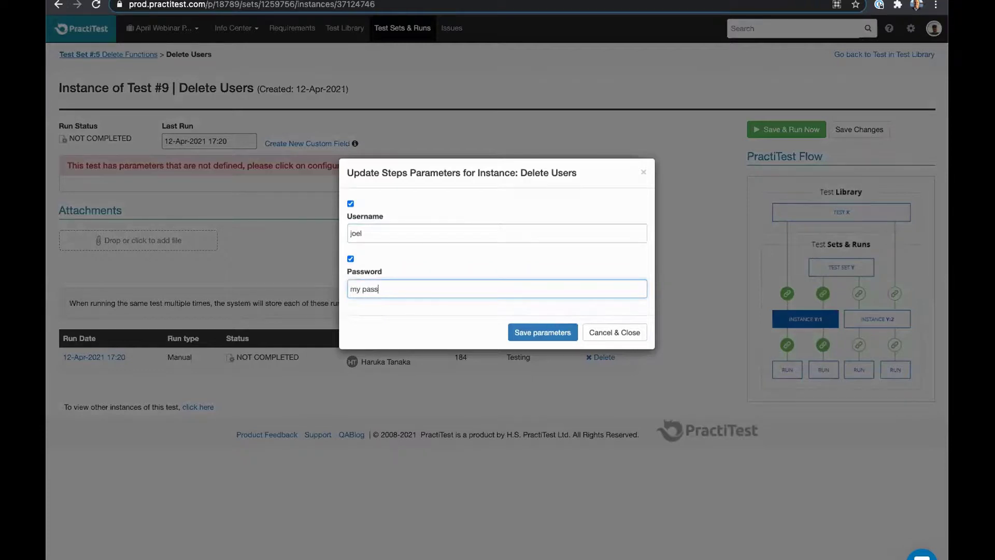
{"action": "left_click", "coordinate": [542, 332]}
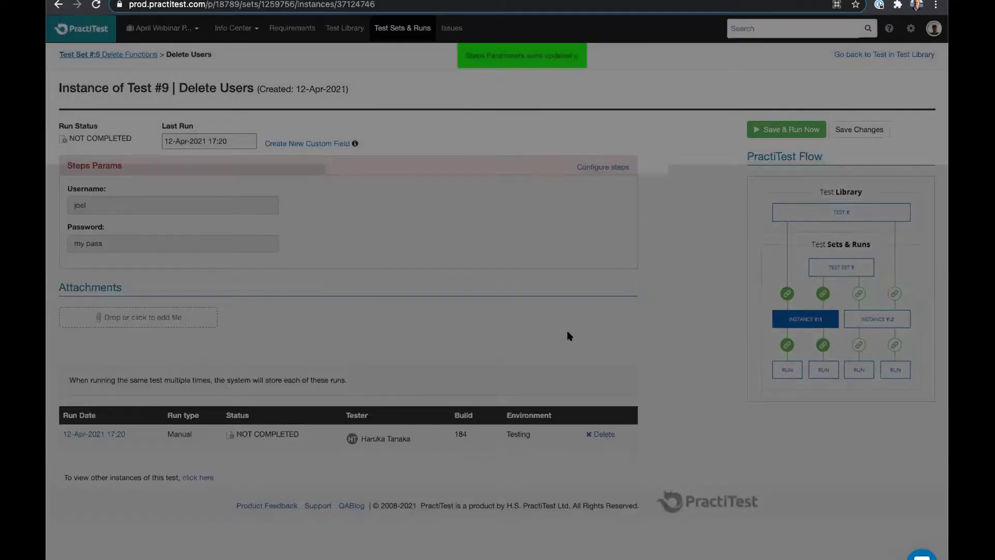
{"action": "left_click", "coordinate": [782, 130]}
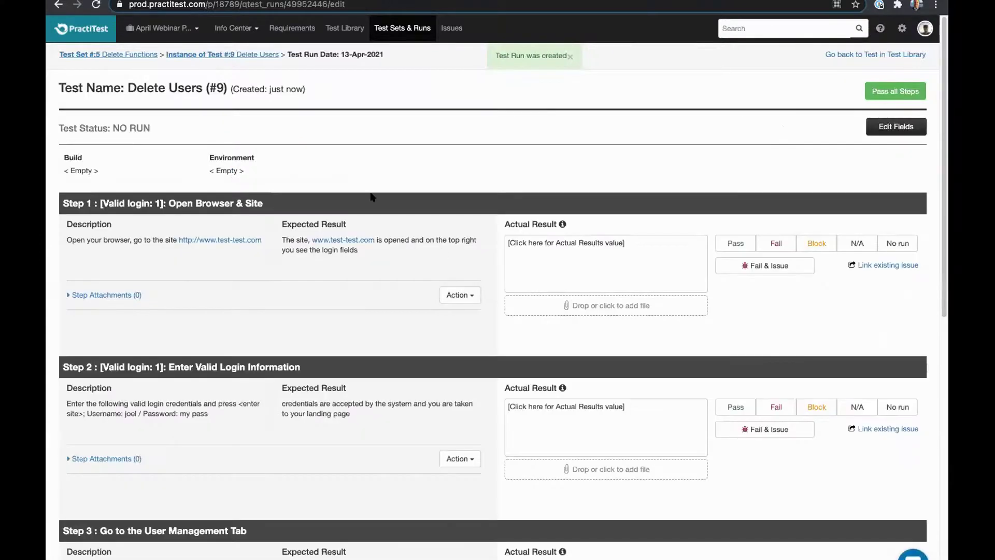
Step: Fail Step 1 and create Jira Cloud issue WEB-6 with the Staging testing environment
{"action": "left_click", "coordinate": [751, 267]}
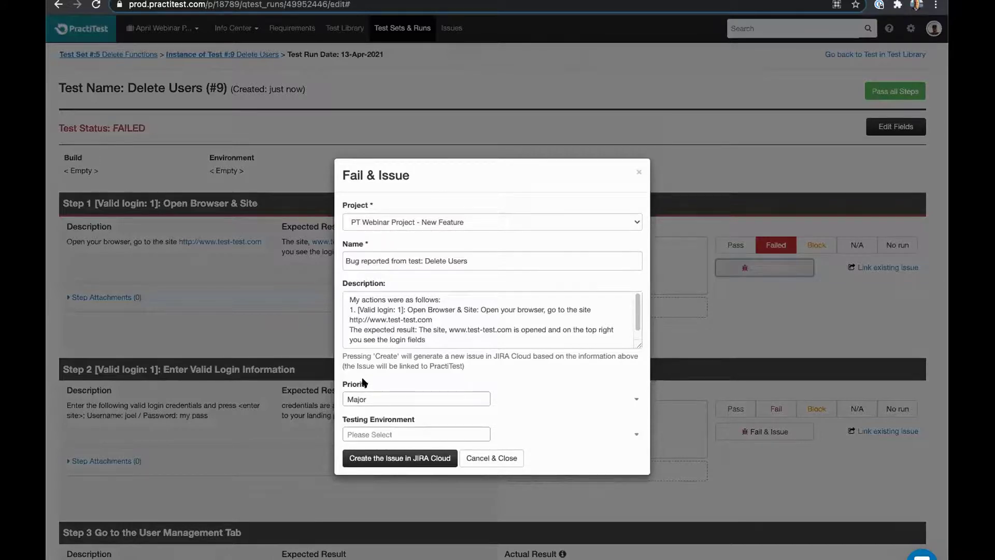
{"action": "left_click", "coordinate": [633, 437]}
{"action": "left_click", "coordinate": [377, 501]}
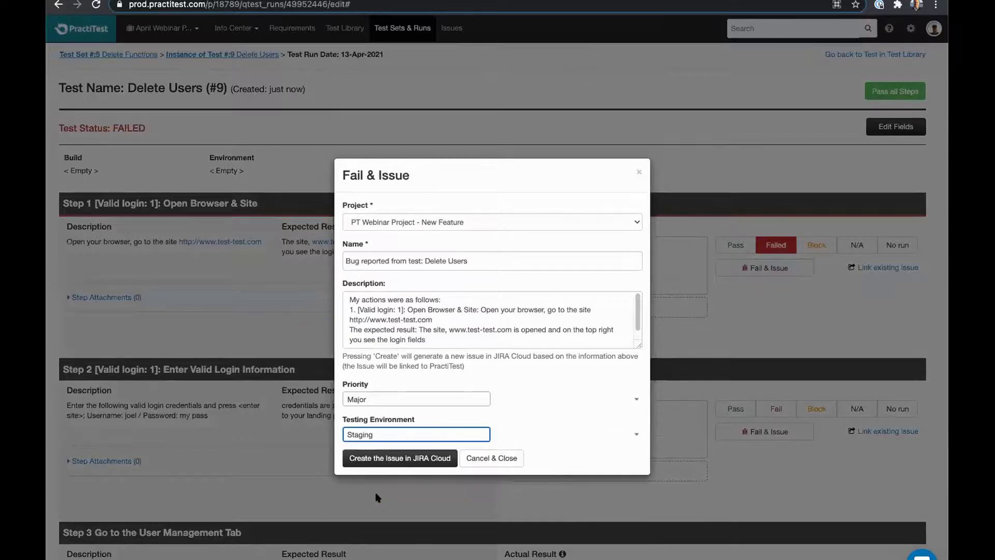
{"action": "left_click", "coordinate": [398, 459]}
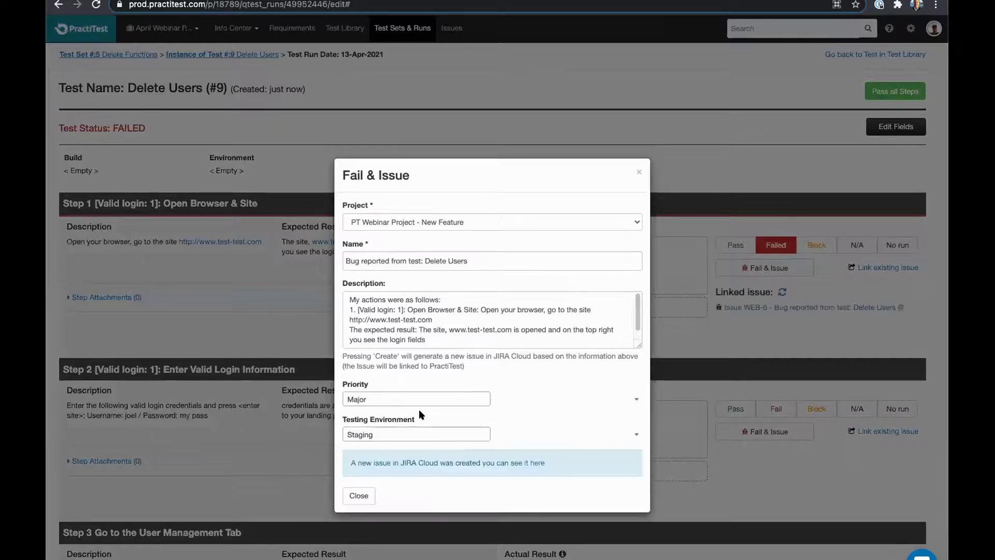
{"action": "left_click", "coordinate": [639, 171]}
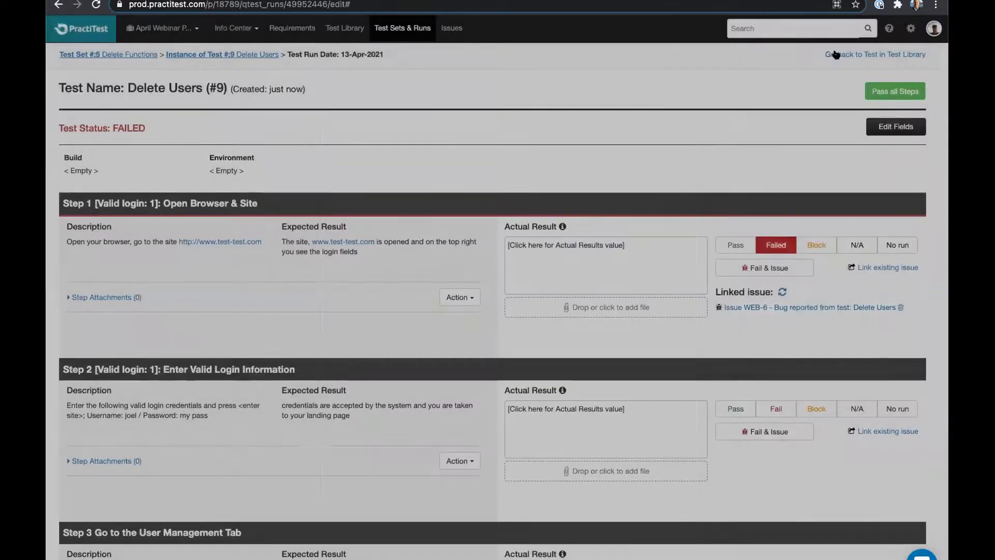
Step: Go through Settings > Integrations > JIRA Cloud settings to the project mapped fields tab
{"action": "left_click", "coordinate": [902, 28]}
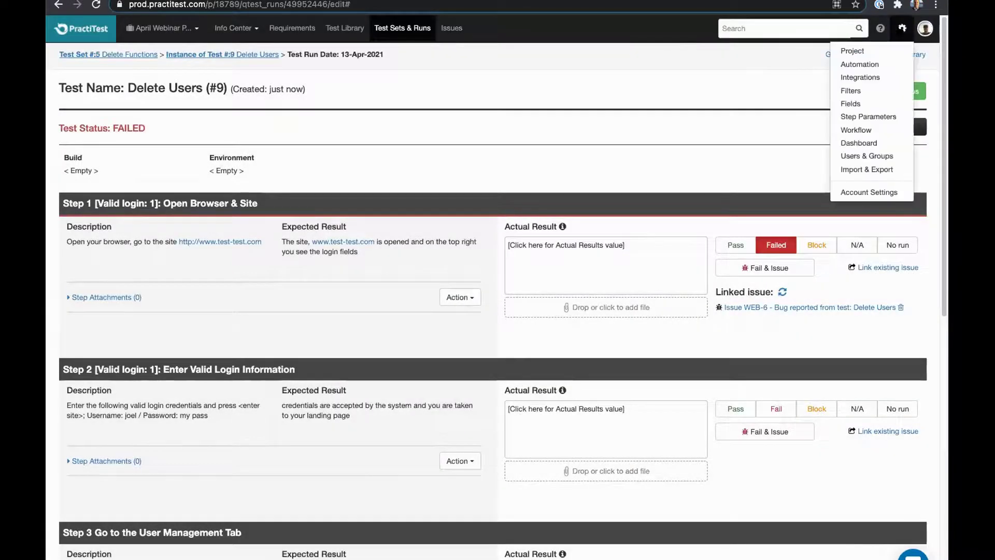
{"action": "left_click", "coordinate": [860, 78]}
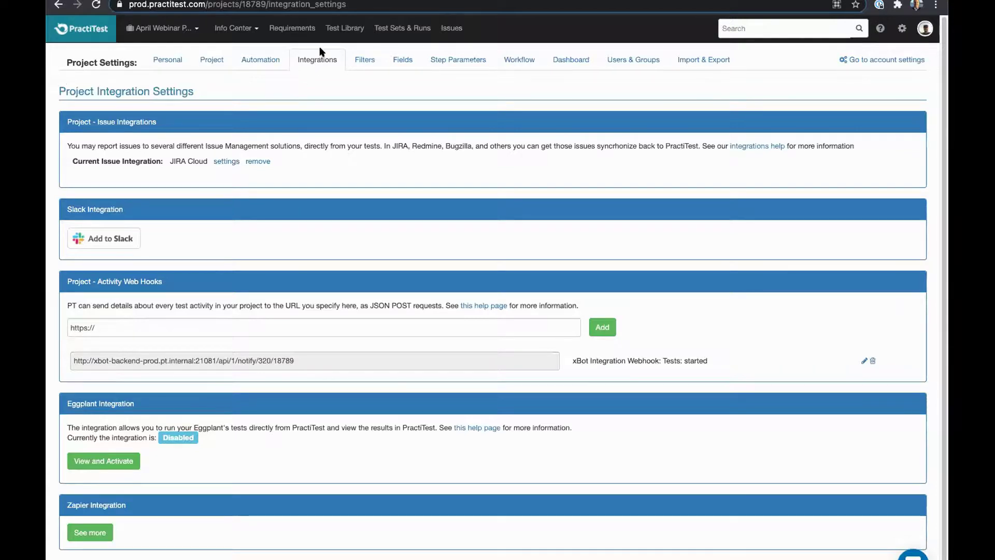
{"action": "left_click", "coordinate": [226, 161]}
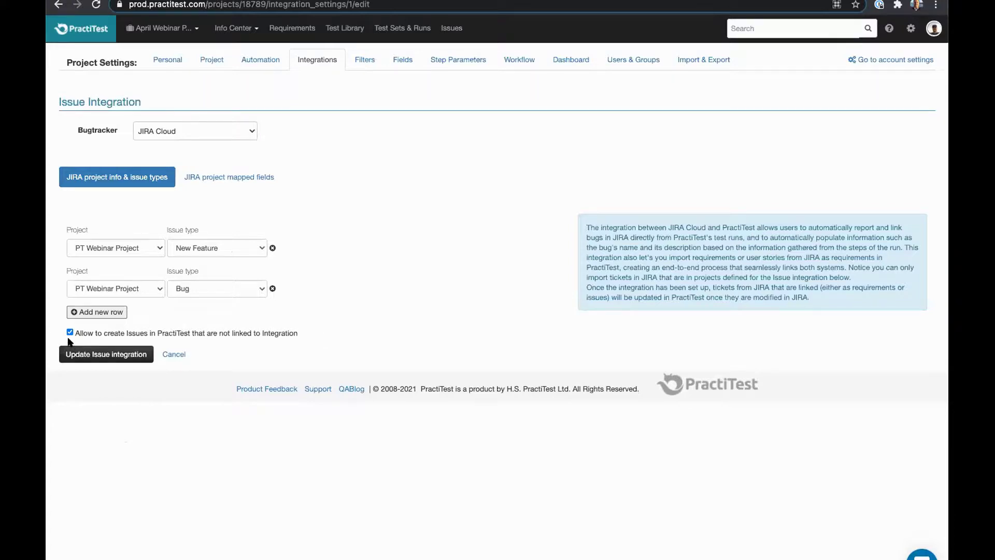
{"action": "left_click", "coordinate": [245, 179]}
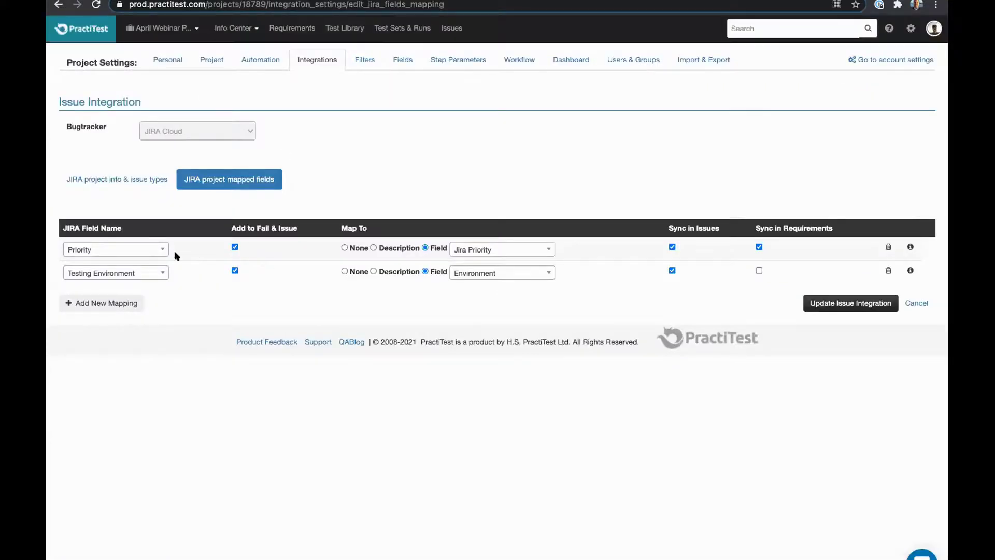
Step: Add an unsaved Reporter mapping, included in Fail & Issue and mapped into Description, then head to Issues
{"action": "left_click", "coordinate": [123, 305]}
{"action": "left_click", "coordinate": [130, 297]}
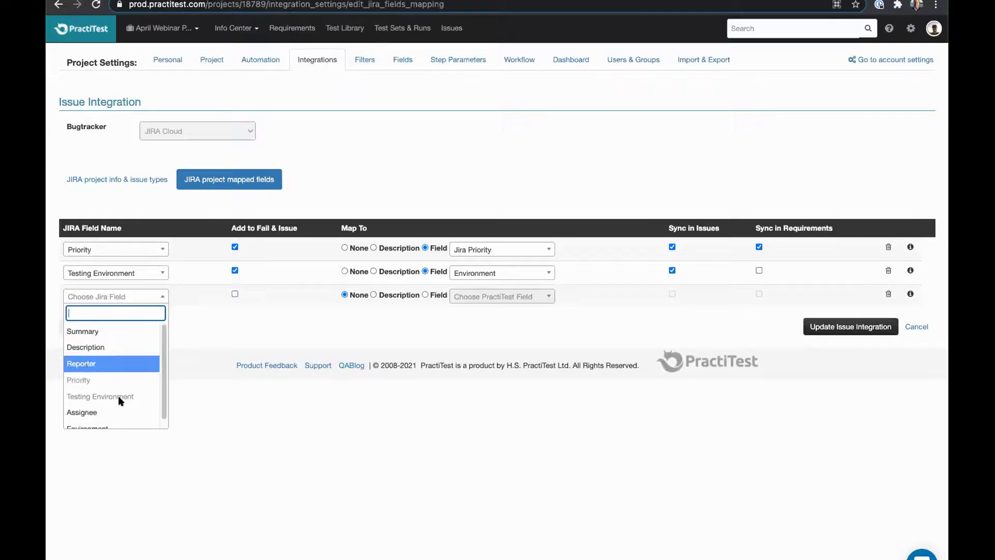
{"action": "scroll", "coordinate": [111, 389], "scroll_direction": "down", "scroll_amount": 1}
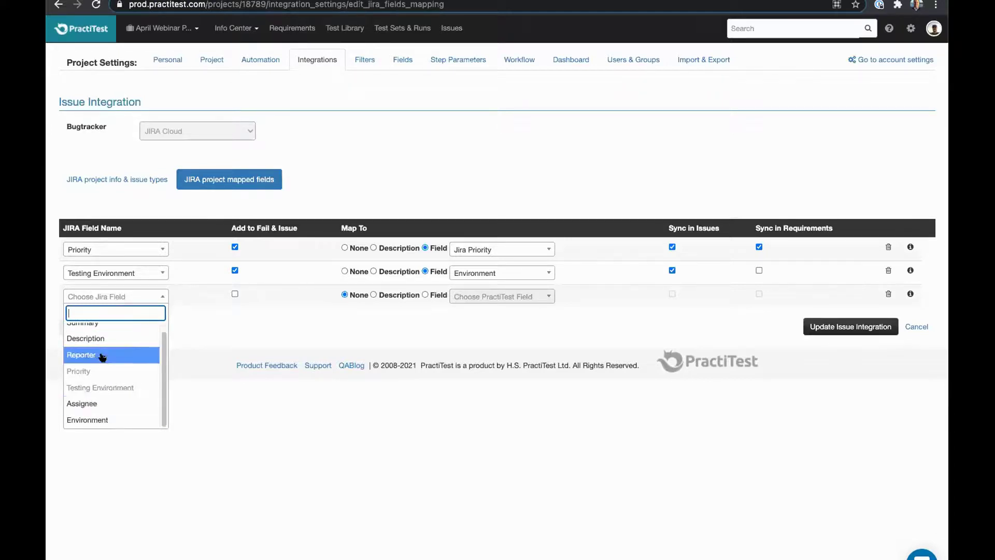
{"action": "left_click", "coordinate": [111, 355]}
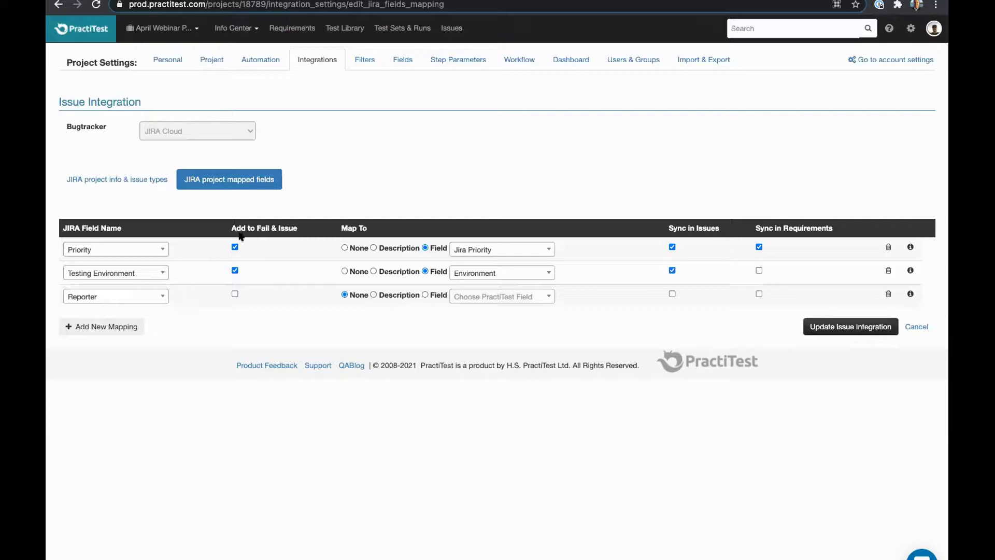
{"action": "left_click", "coordinate": [235, 293]}
{"action": "left_click", "coordinate": [425, 295]}
{"action": "left_click", "coordinate": [488, 296]}
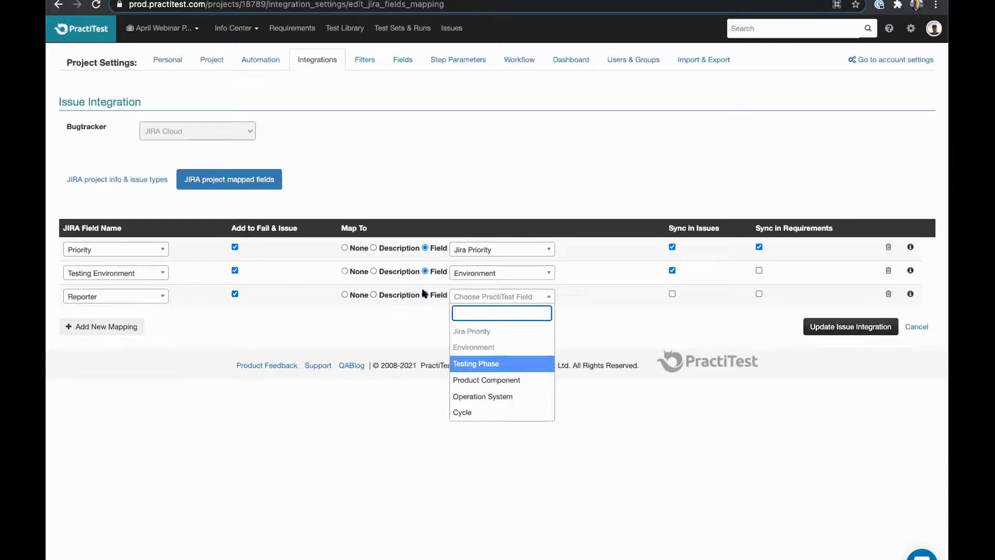
{"action": "left_click", "coordinate": [374, 294]}
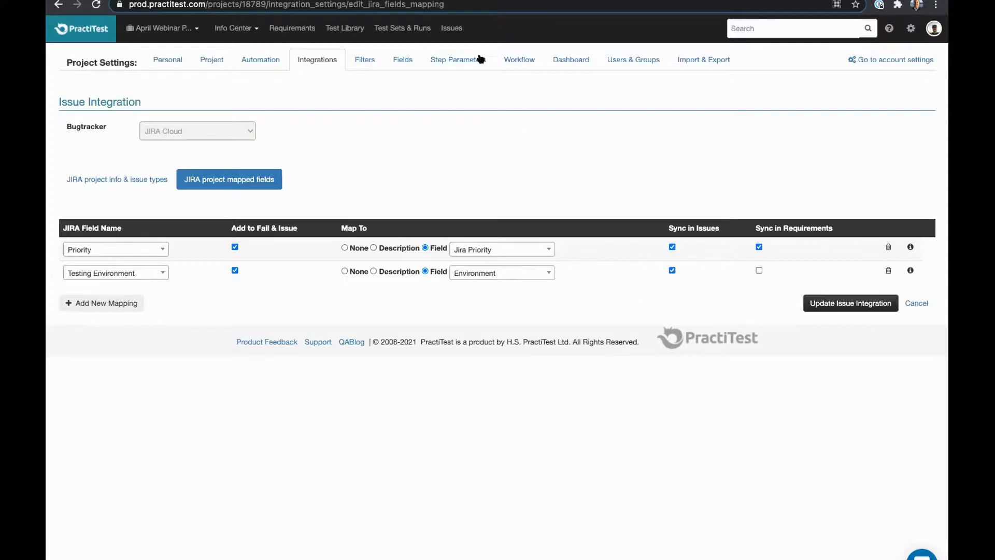
{"action": "left_click", "coordinate": [458, 29]}
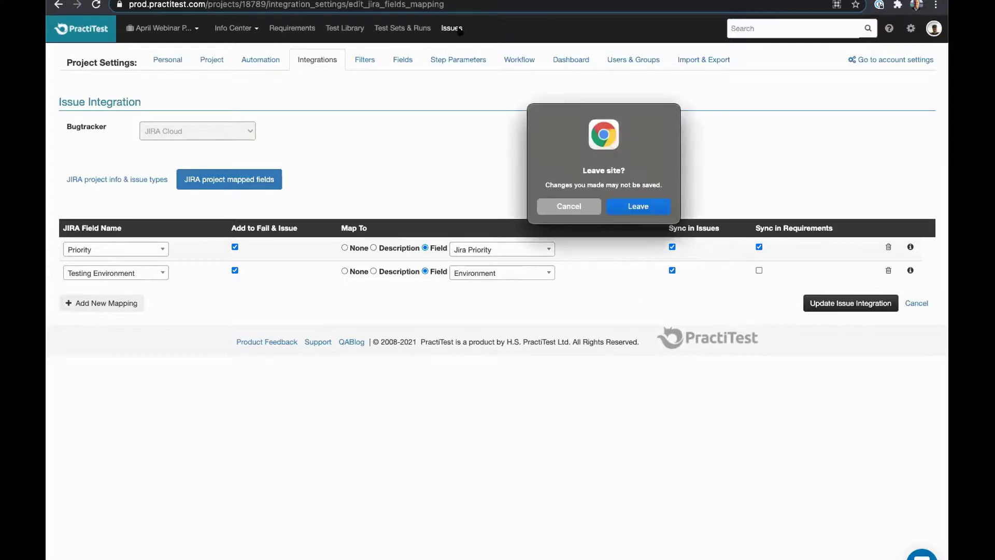
Step: Leave the page, open WEB-4, and update its Jira Environment to Production and priority to Critical
{"action": "left_click", "coordinate": [647, 207]}
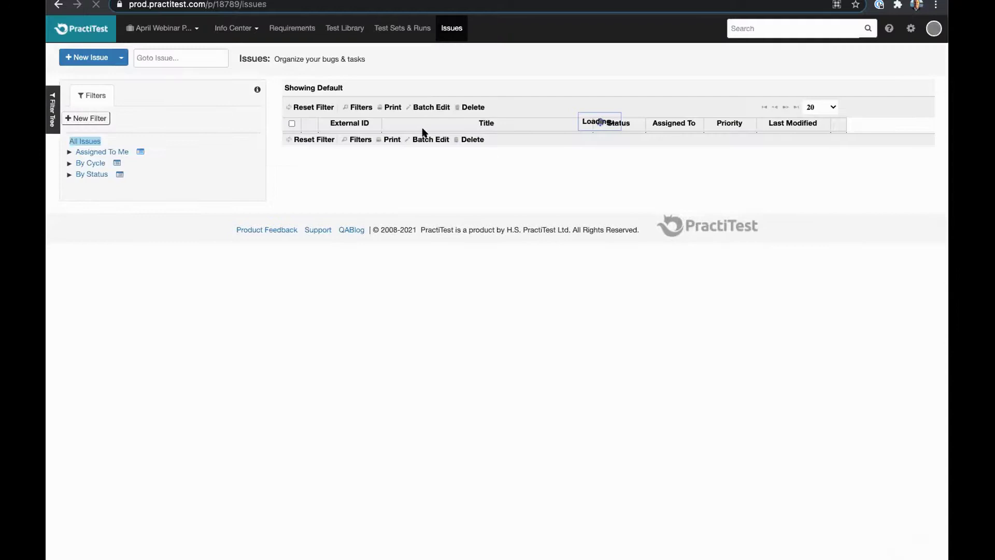
{"action": "left_click", "coordinate": [408, 188]}
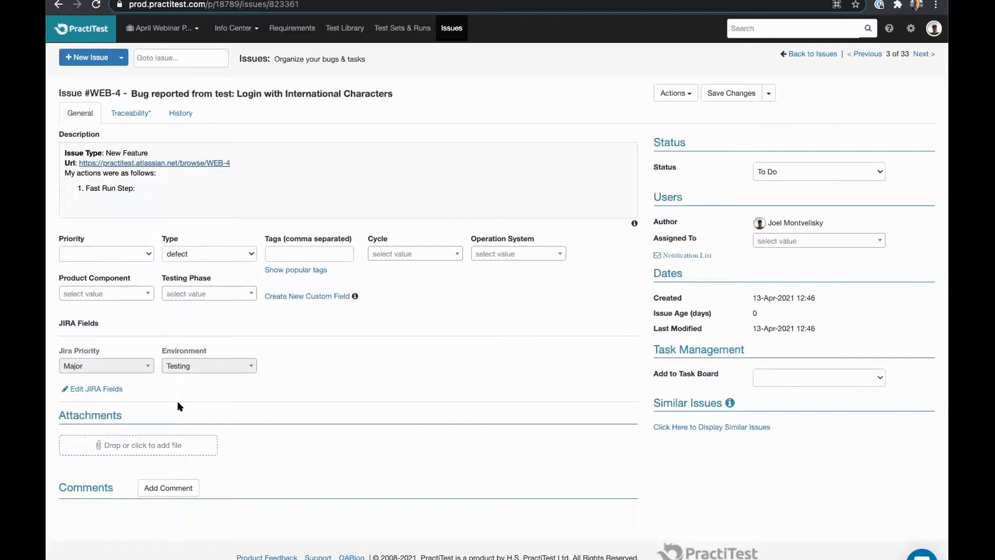
{"action": "left_click", "coordinate": [100, 390]}
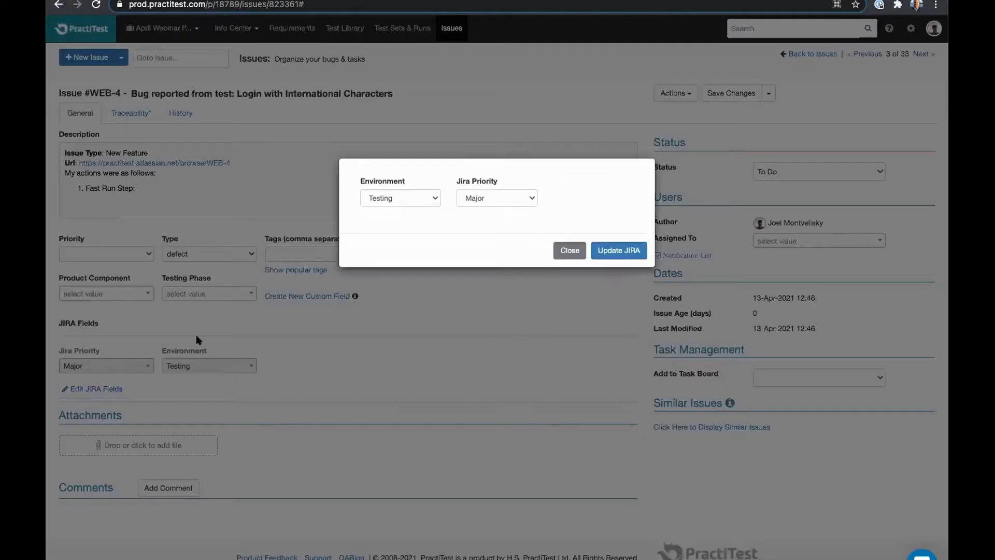
{"action": "left_click", "coordinate": [414, 200]}
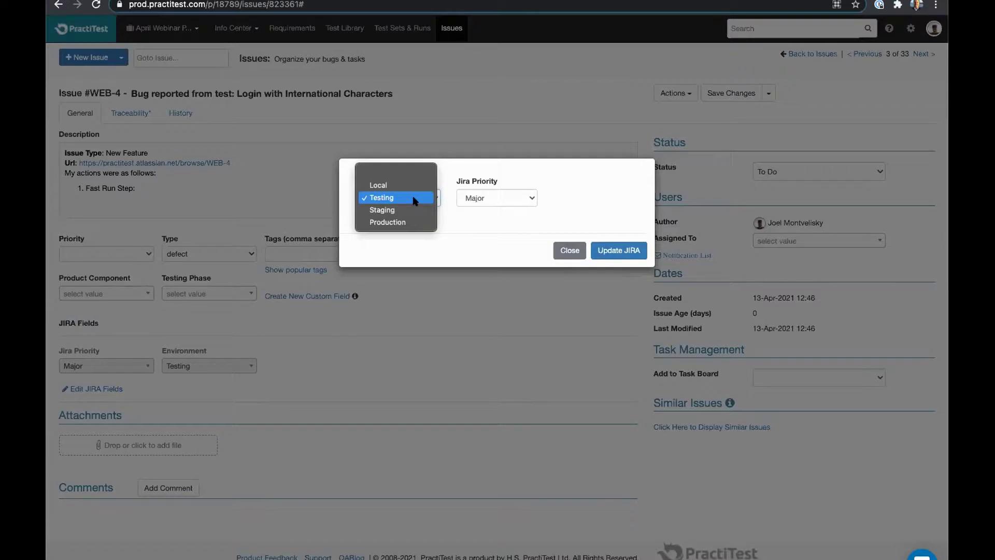
{"action": "left_click", "coordinate": [412, 222]}
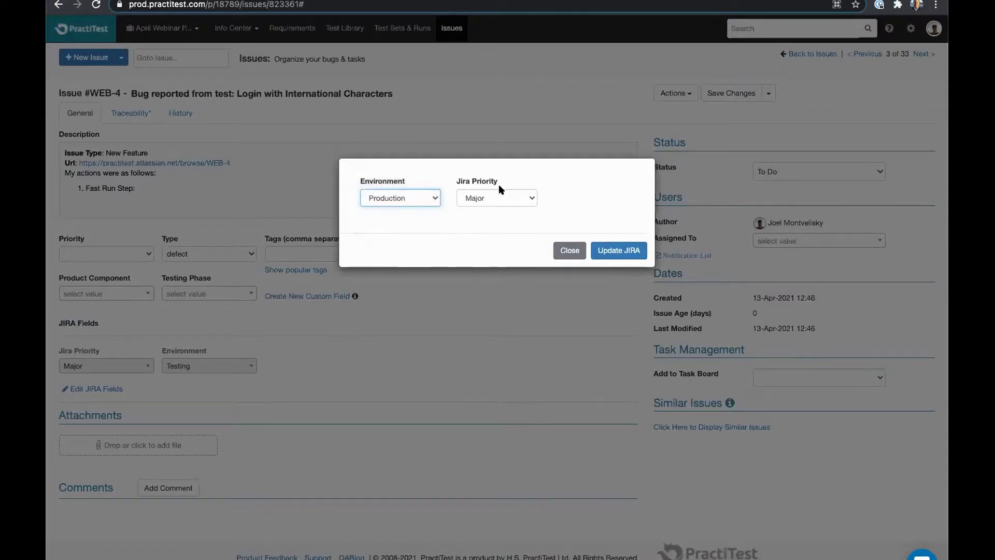
{"action": "left_click", "coordinate": [500, 196]}
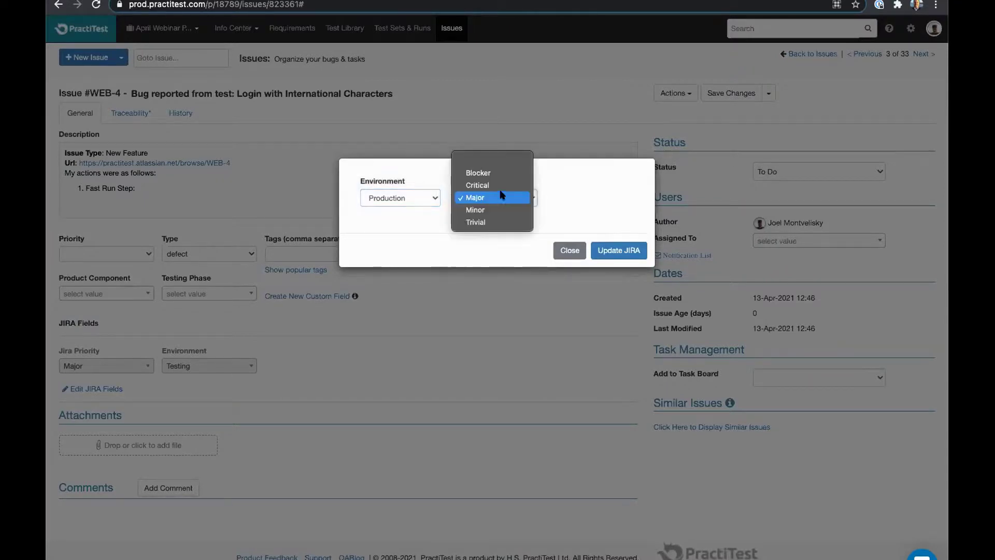
{"action": "left_click", "coordinate": [500, 187]}
{"action": "left_click", "coordinate": [634, 252]}
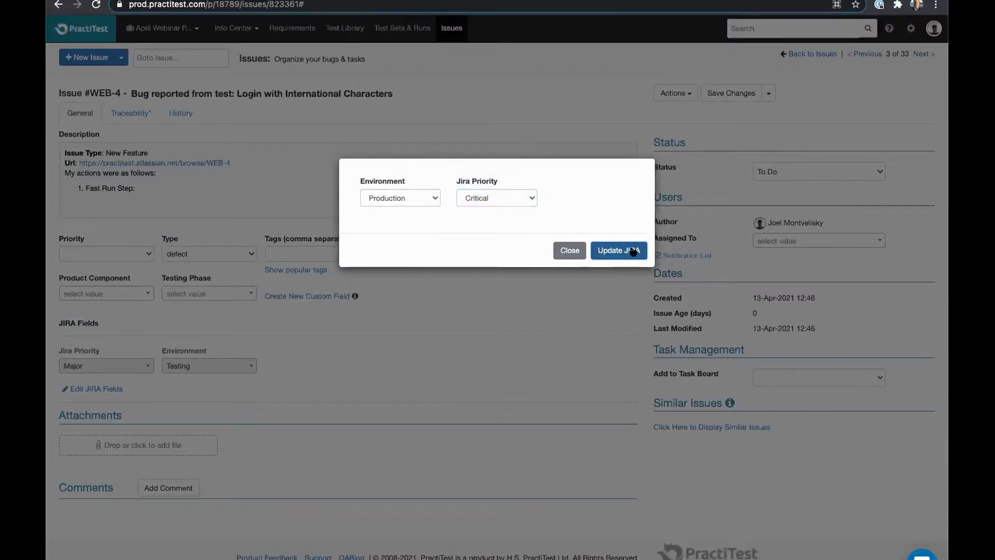
{"action": "left_click", "coordinate": [569, 250]}
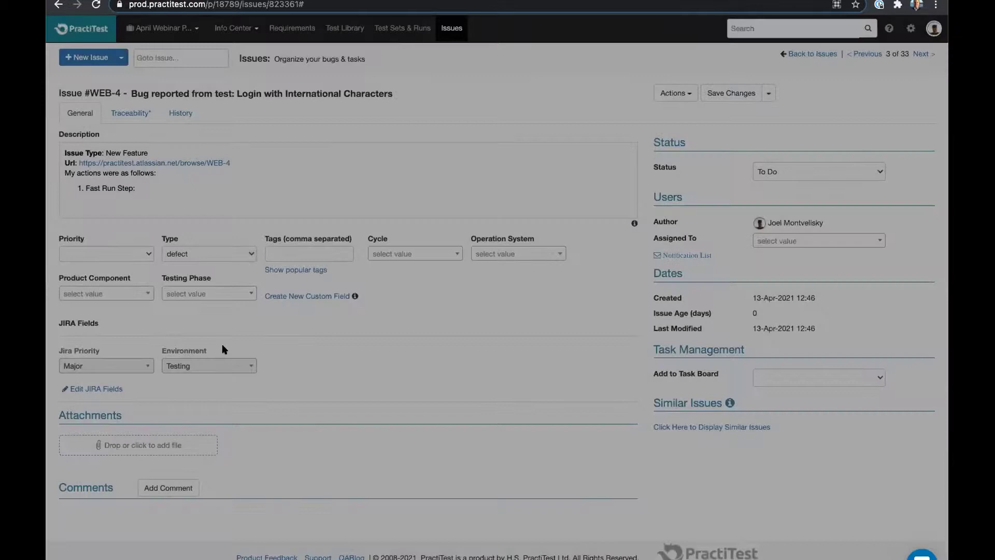
{"action": "key", "text": "ctrl+Tab"}
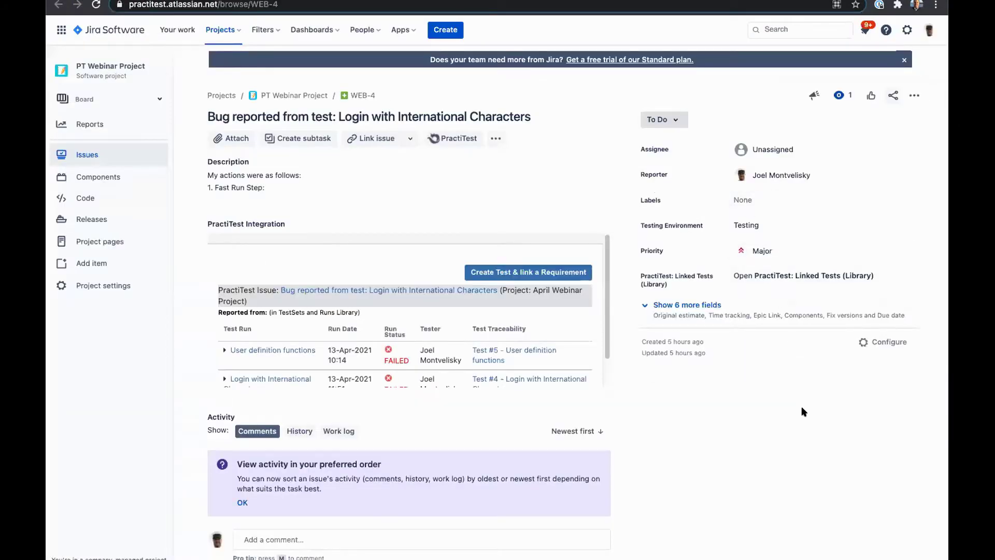
Step: Reload the Jira WEB-4 page to verify the synced fields, then open PractiTest's Requirements list
{"action": "key", "text": "super+r"}
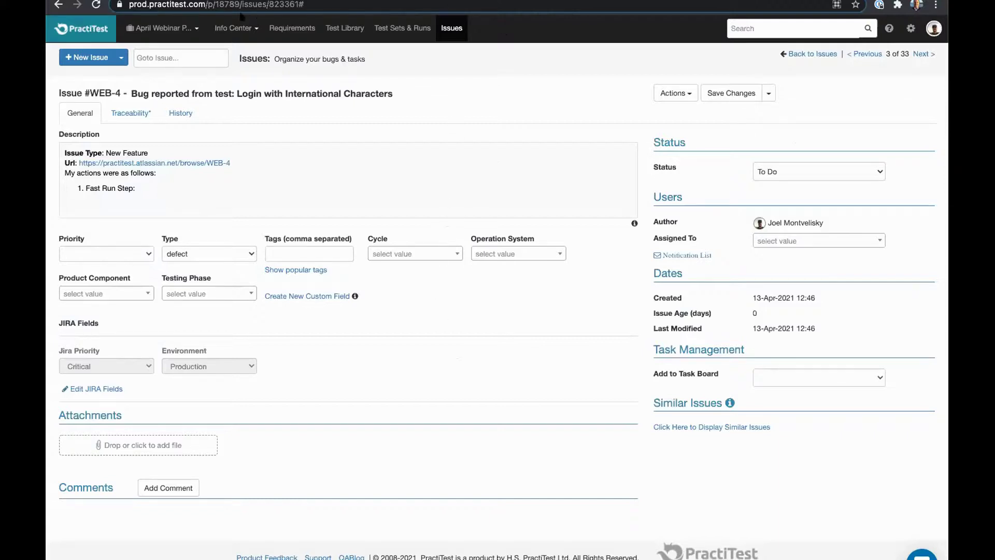
{"action": "left_click", "coordinate": [281, 29]}
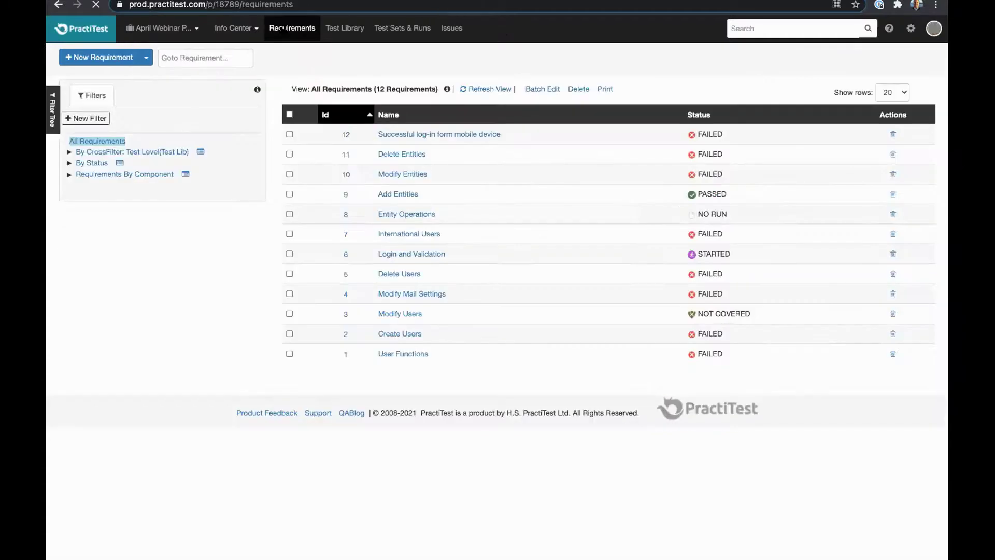
Step: Sync new requirements from Jira using the Webinar Features Filter, running the import twice
{"action": "left_click", "coordinate": [146, 59]}
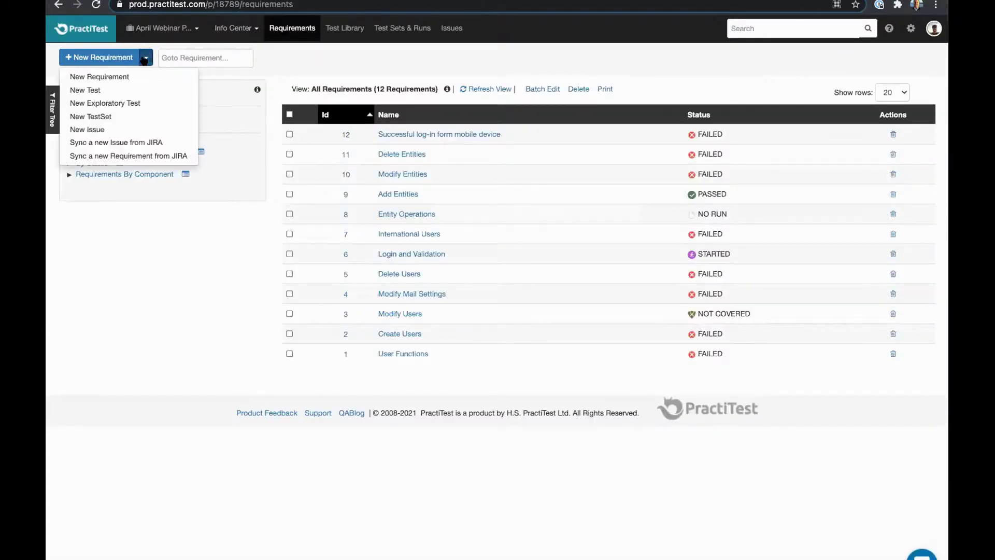
{"action": "left_click", "coordinate": [130, 156]}
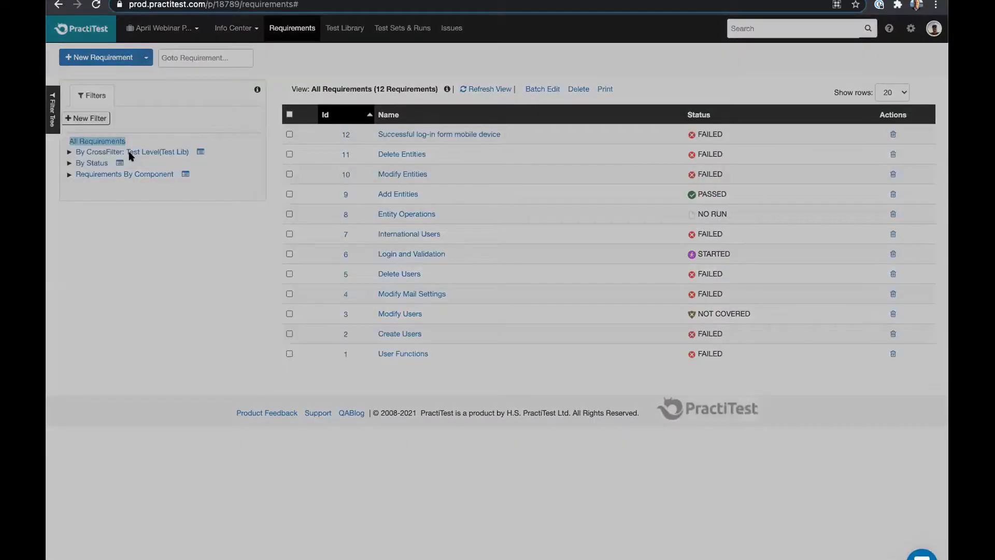
{"action": "left_click", "coordinate": [417, 206]}
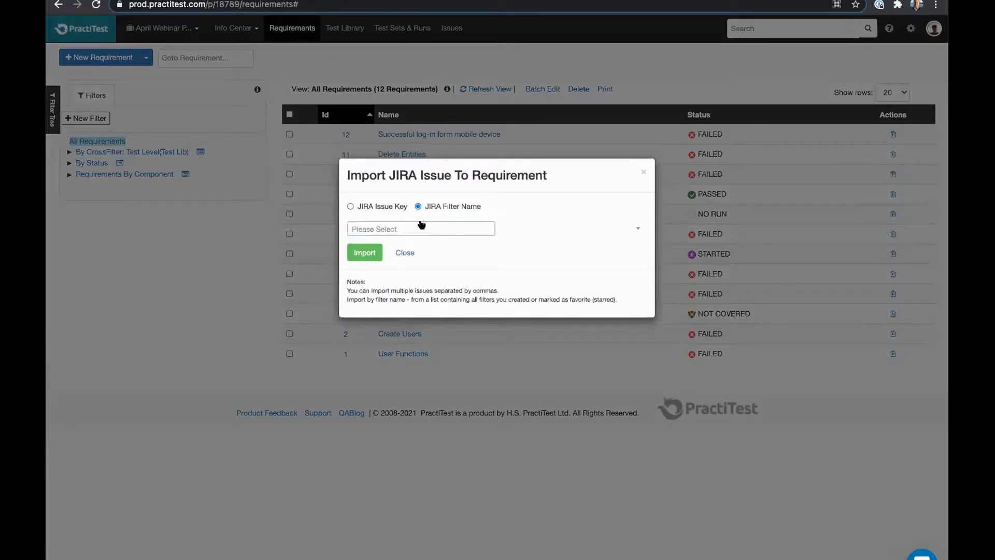
{"action": "left_click", "coordinate": [424, 230]}
{"action": "left_click", "coordinate": [421, 330]}
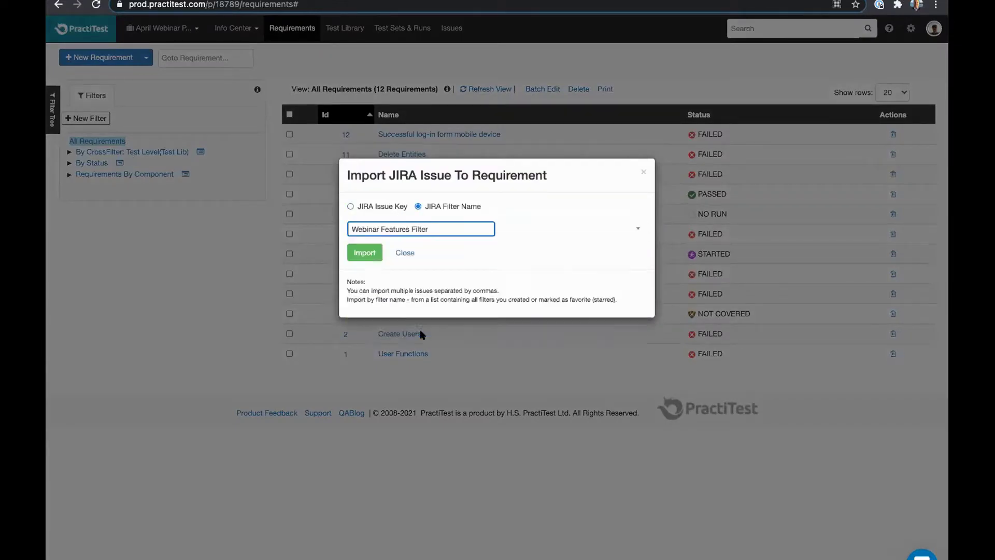
{"action": "left_click", "coordinate": [364, 253]}
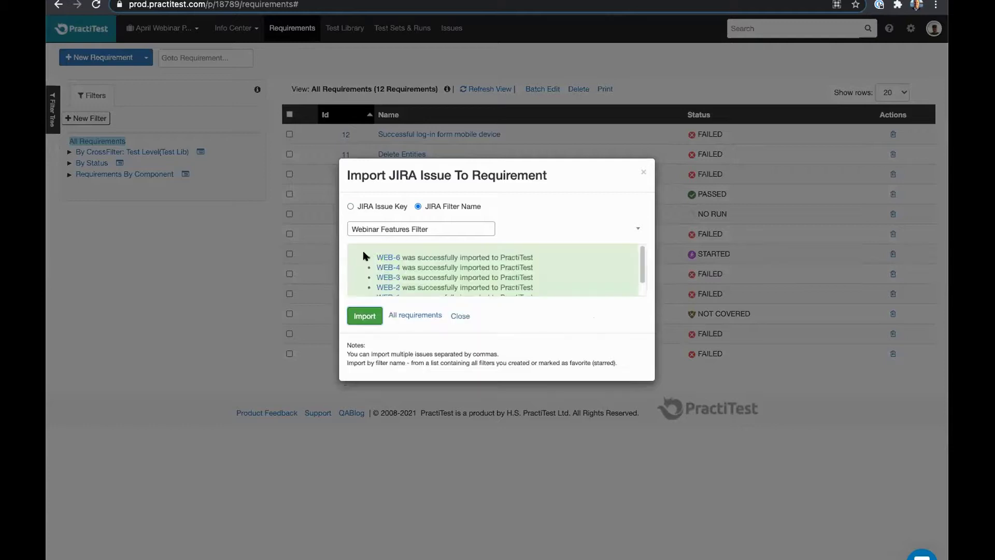
{"action": "scroll", "coordinate": [368, 259], "scroll_direction": "down", "scroll_amount": 1}
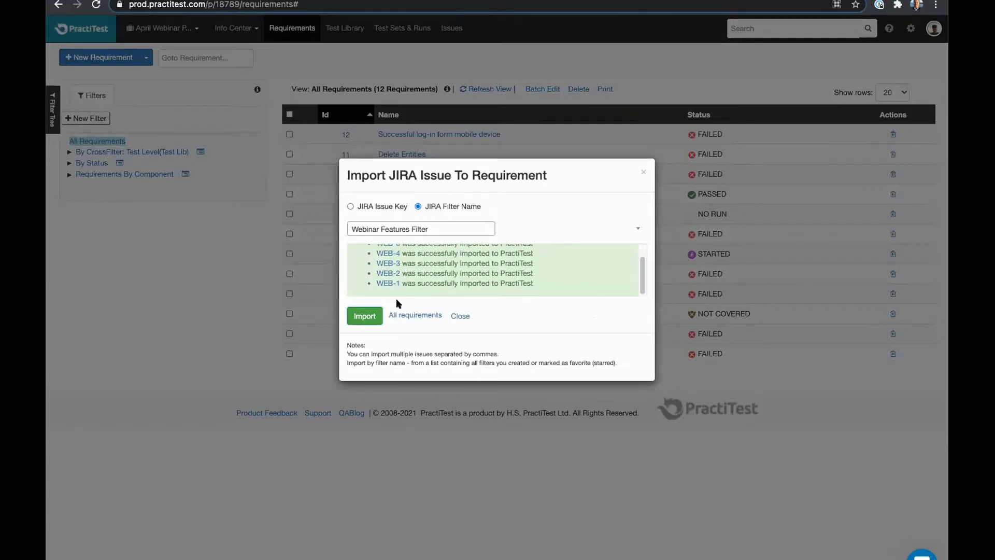
{"action": "left_click", "coordinate": [362, 315]}
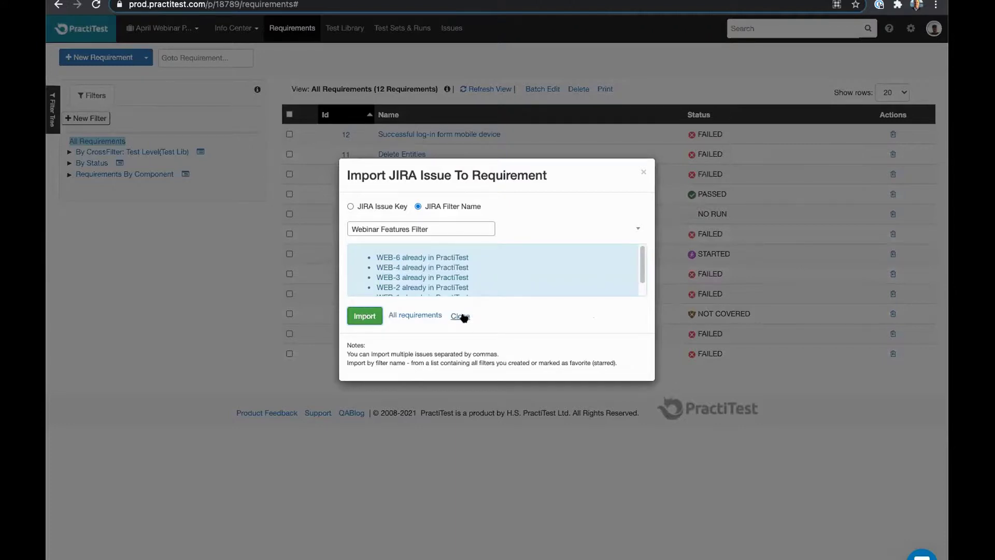
Step: Open requirement WEB-2 'Manage users via the API', then switch back to the Jira WEB-4 tab
{"action": "left_click", "coordinate": [429, 316]}
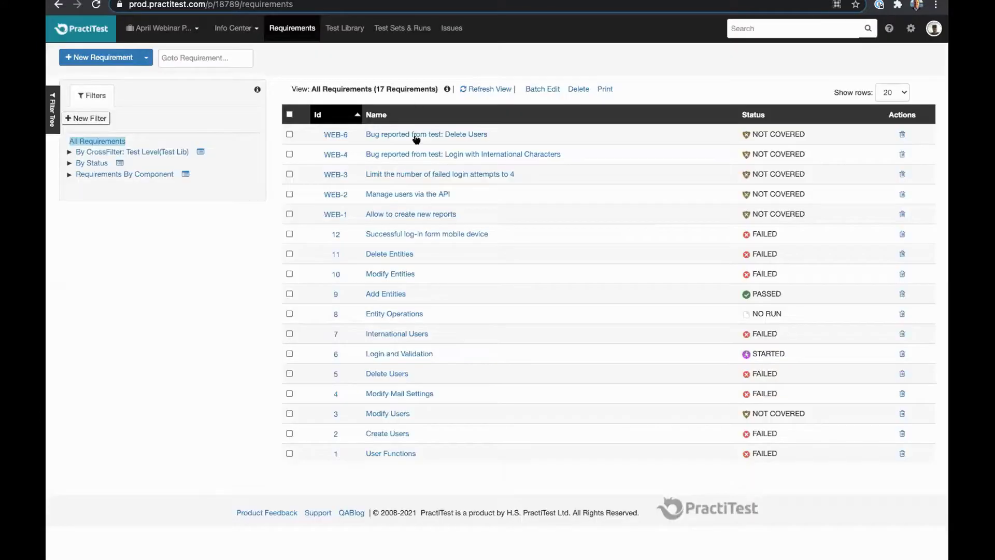
{"action": "left_click", "coordinate": [420, 195]}
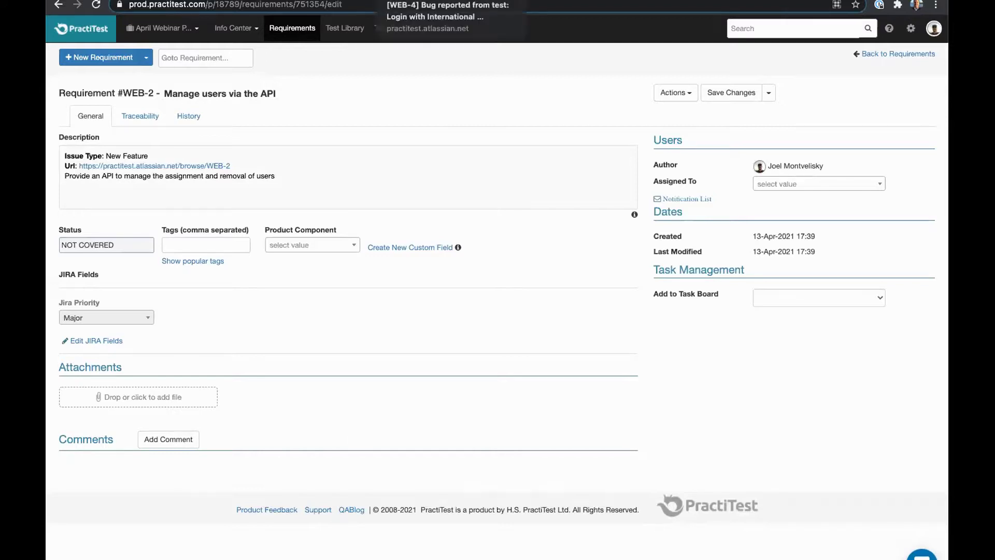
{"action": "left_click", "coordinate": [440, 0]}
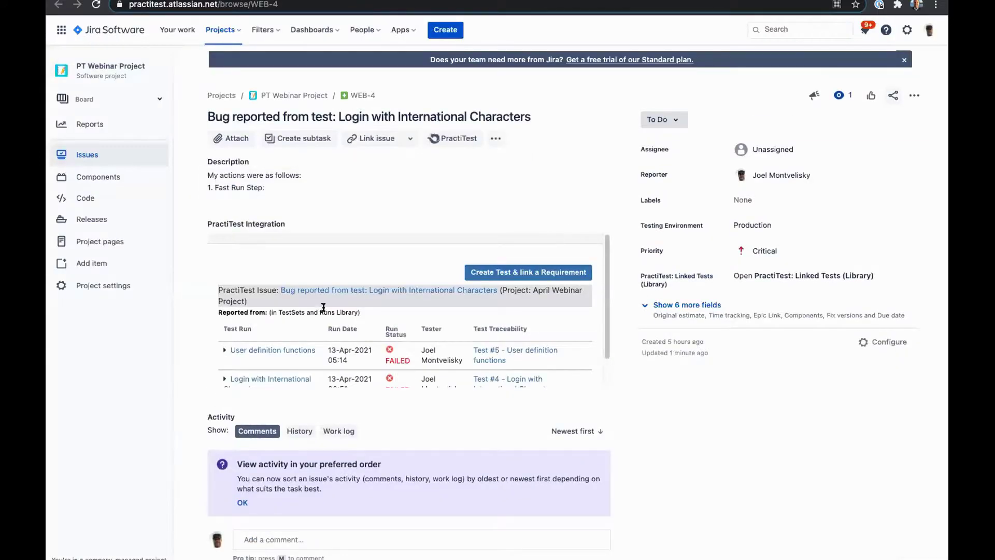
Step: Expand the WEB-4 test runs to show the Login with International Characters steps
{"action": "scroll", "coordinate": [324, 307], "scroll_direction": "down", "scroll_amount": 2}
{"action": "scroll", "coordinate": [323, 308], "scroll_direction": "up", "scroll_amount": 2}
{"action": "scroll", "coordinate": [392, 350], "scroll_direction": "down", "scroll_amount": 1}
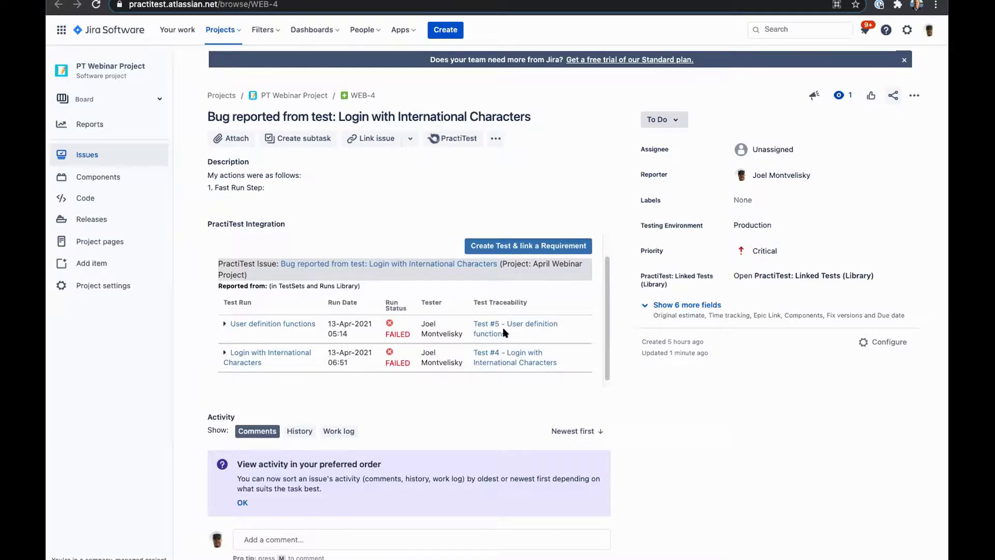
{"action": "scroll", "coordinate": [504, 332], "scroll_direction": "down", "scroll_amount": 1}
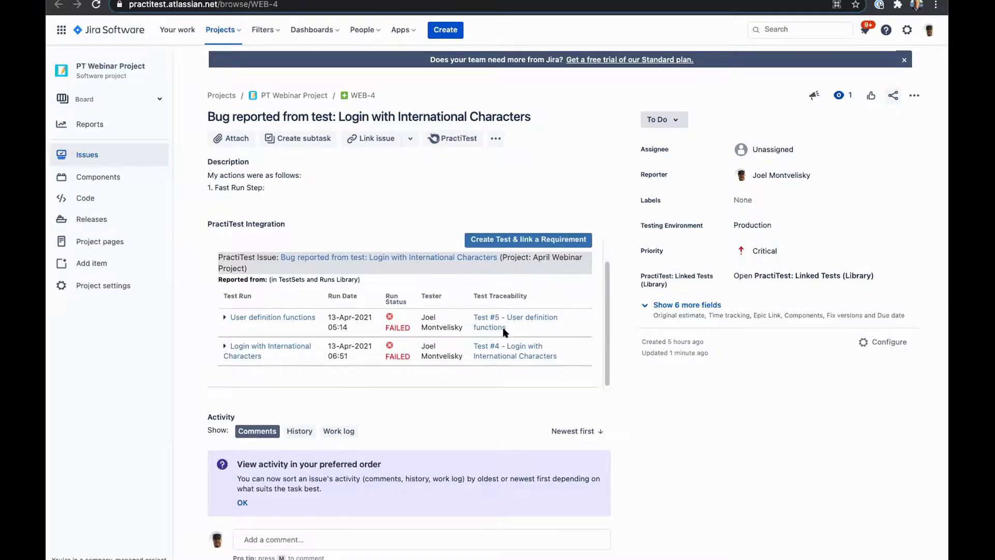
{"action": "left_click", "coordinate": [223, 317]}
{"action": "left_click", "coordinate": [224, 356]}
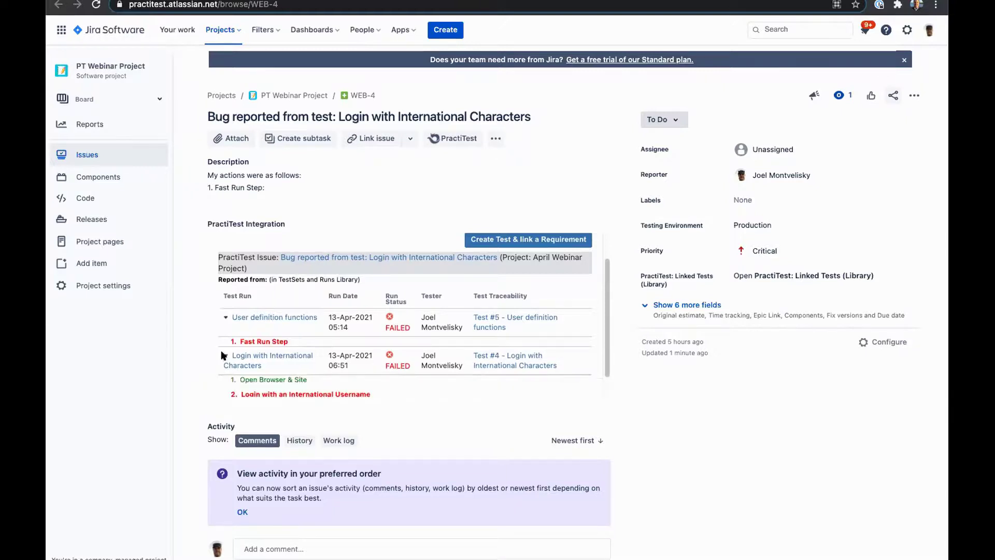
{"action": "left_click", "coordinate": [226, 316]}
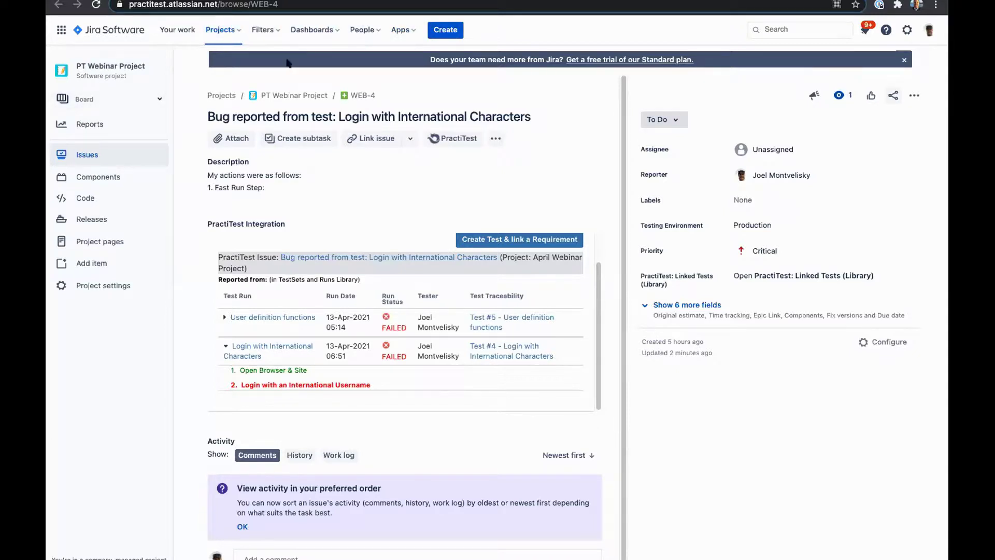
Step: Change the issue address from WEB-4 to browse/WEB-2
{"action": "left_click", "coordinate": [281, 4]}
{"action": "key", "text": "BackSpace"}
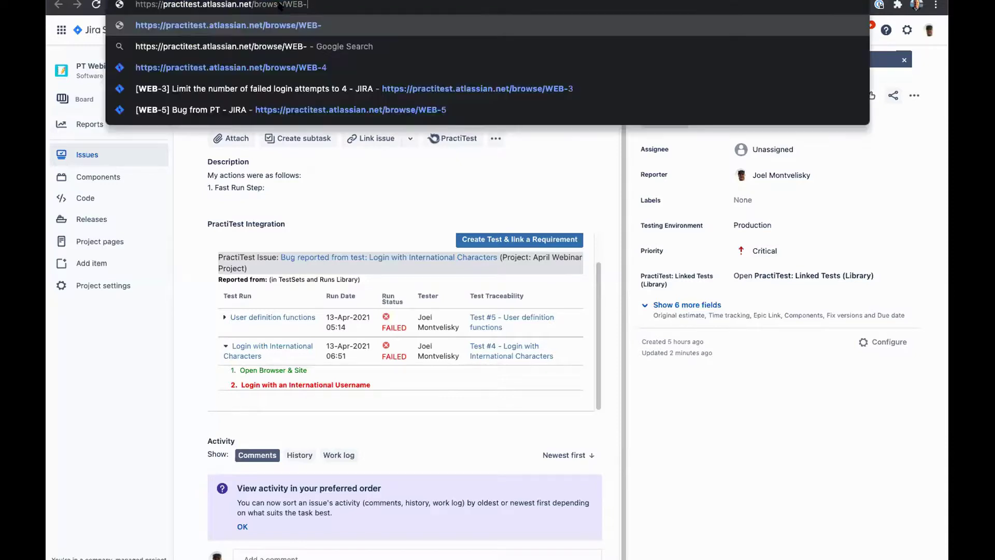
{"action": "type", "text": "2"}
{"action": "key", "text": "Return"}
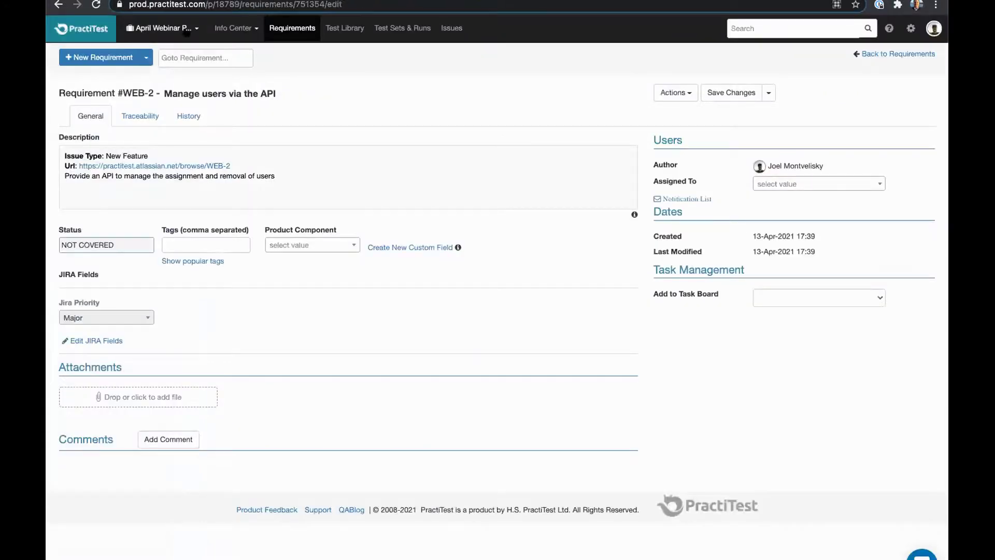
Step: In Traceability, link Test #5 User definition functions and Test #6 Add, Modify & Delete Users, then save
{"action": "left_click", "coordinate": [140, 118]}
{"action": "left_click", "coordinate": [86, 222]}
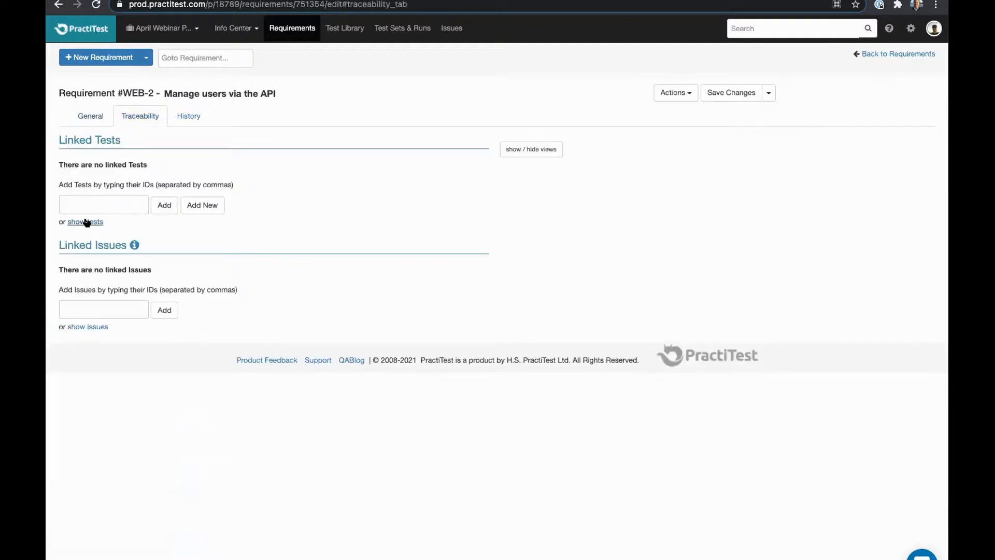
{"action": "left_click", "coordinate": [641, 239]}
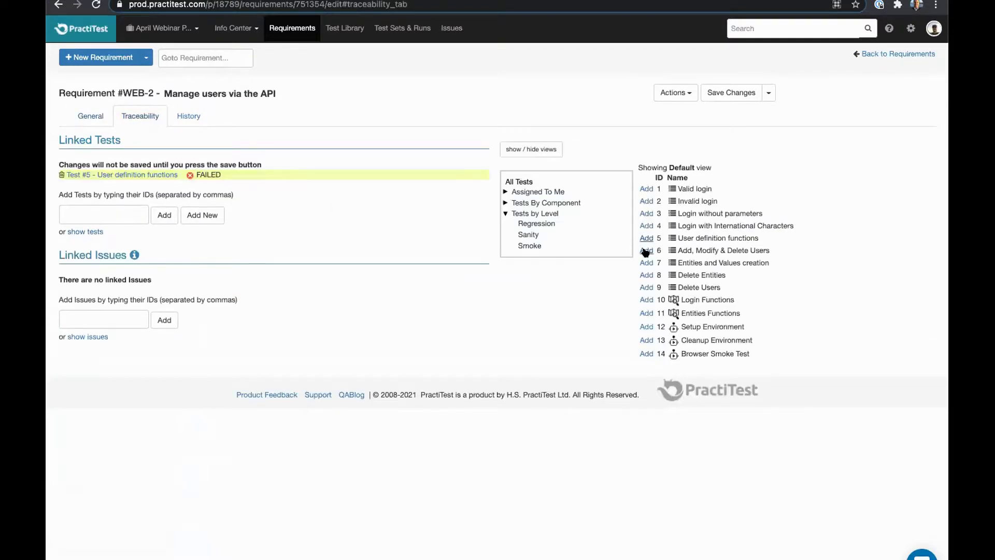
{"action": "left_click", "coordinate": [646, 250]}
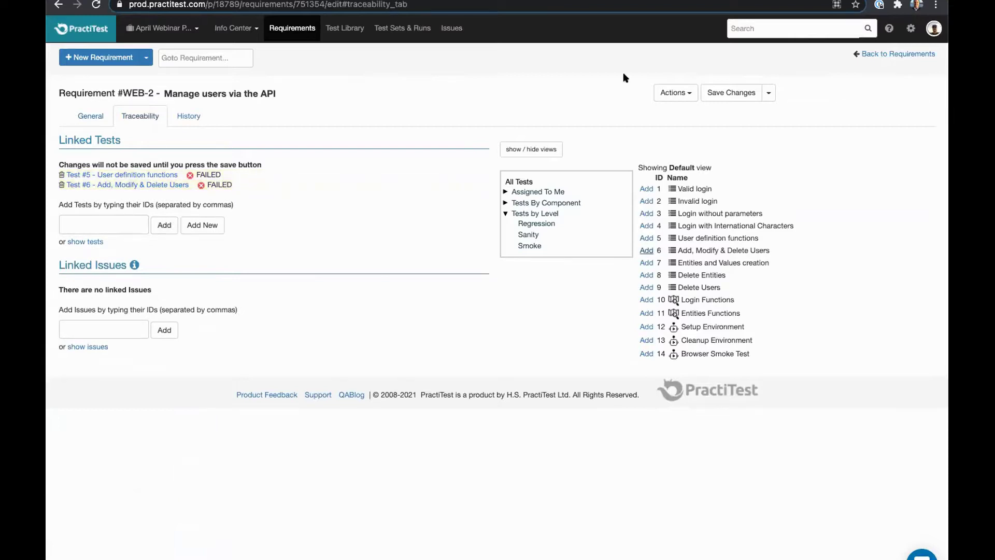
{"action": "left_click", "coordinate": [723, 94]}
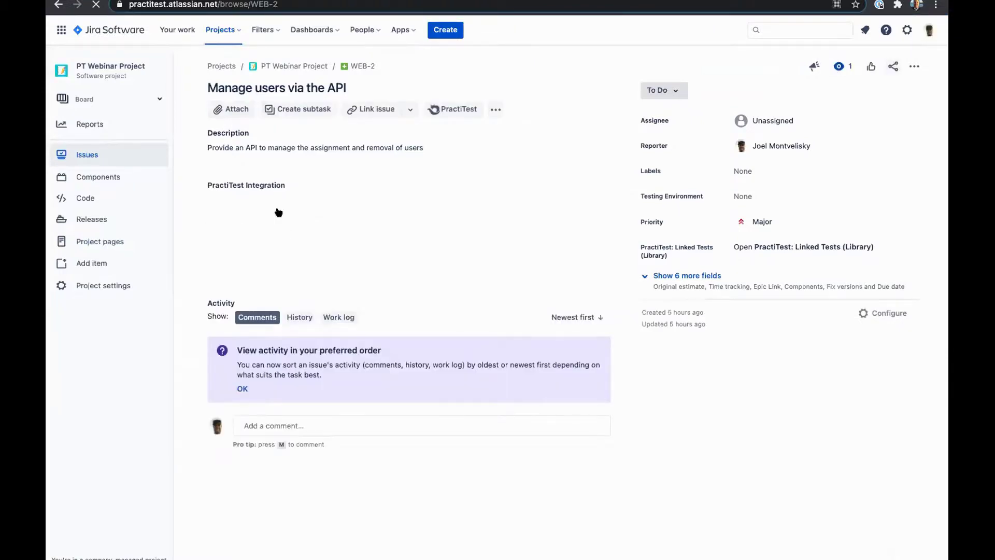
Step: Expand the Test #6 and Test #5 rows on WEB-2, then switch to Google Slides
{"action": "scroll", "coordinate": [358, 294], "scroll_direction": "down", "scroll_amount": 1}
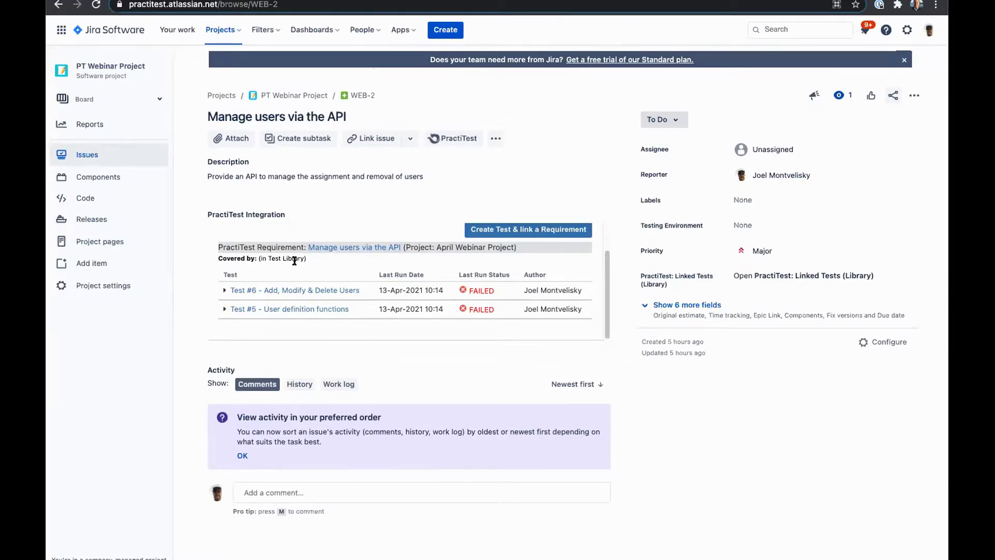
{"action": "left_click", "coordinate": [222, 291]}
{"action": "scroll", "coordinate": [227, 321], "scroll_direction": "down", "scroll_amount": 1}
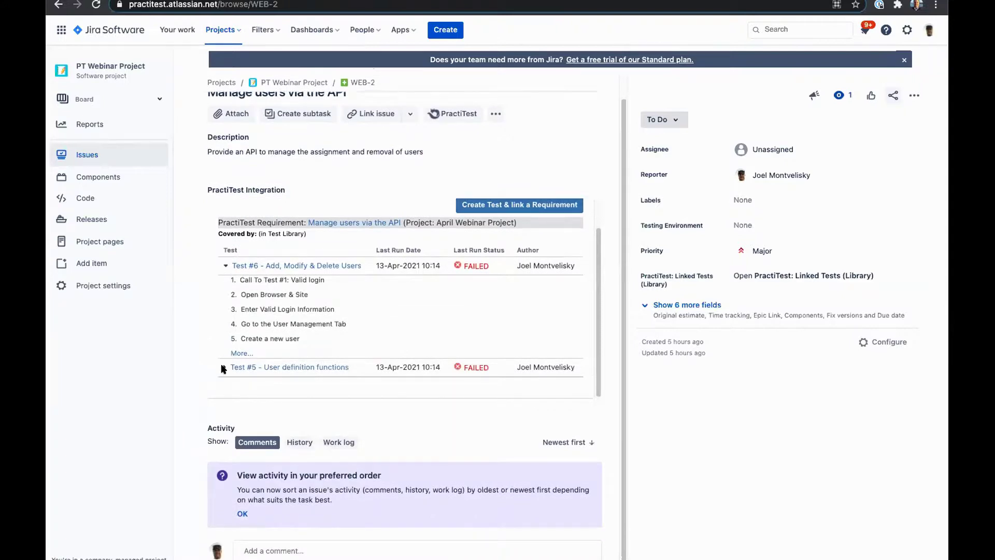
{"action": "left_click", "coordinate": [223, 369]}
{"action": "scroll", "coordinate": [222, 369], "scroll_direction": "down", "scroll_amount": 1}
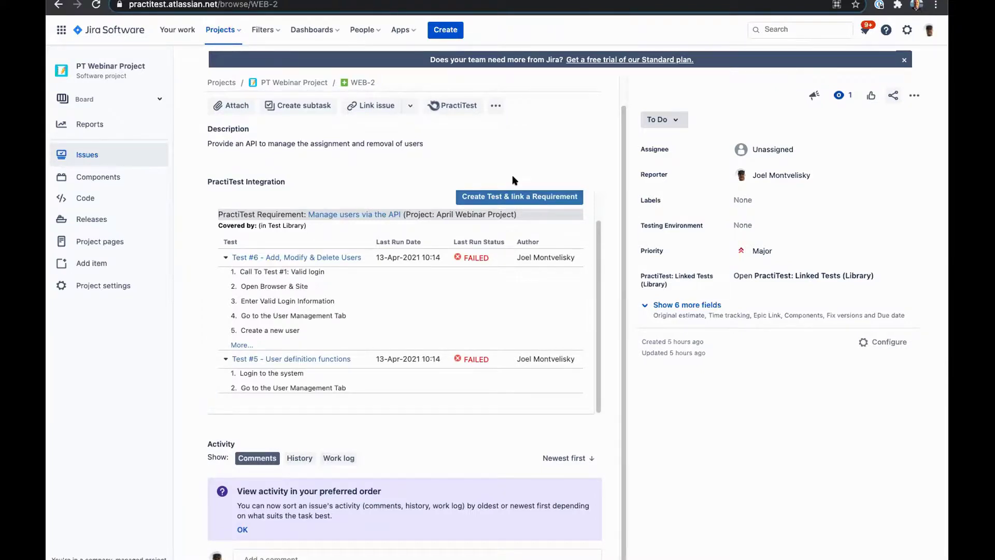
{"action": "scroll", "coordinate": [365, 342], "scroll_direction": "up", "scroll_amount": 1}
{"action": "scroll", "coordinate": [366, 344], "scroll_direction": "up", "scroll_amount": 2}
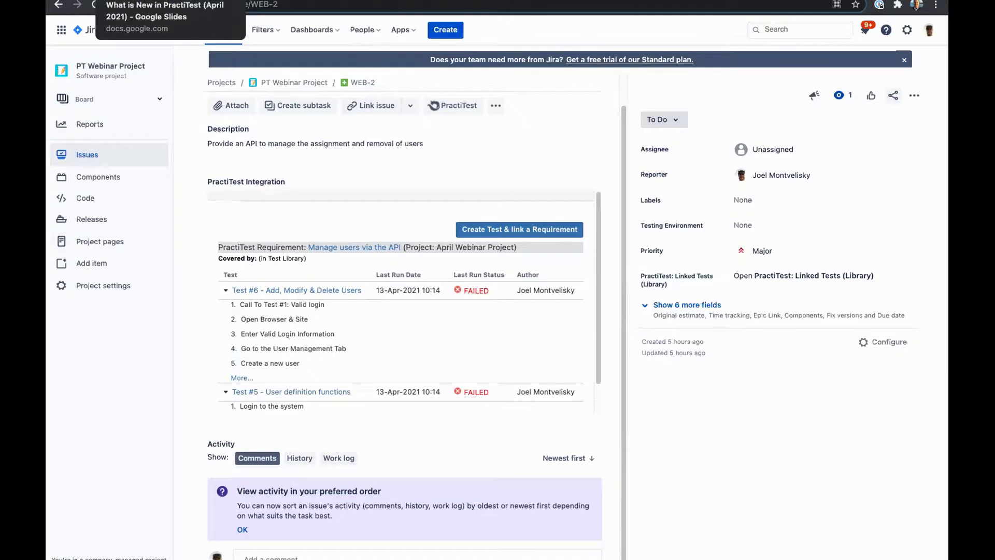
{"action": "left_click", "coordinate": [156, 1]}
{"action": "scroll", "coordinate": [132, 445], "scroll_direction": "down", "scroll_amount": 2}
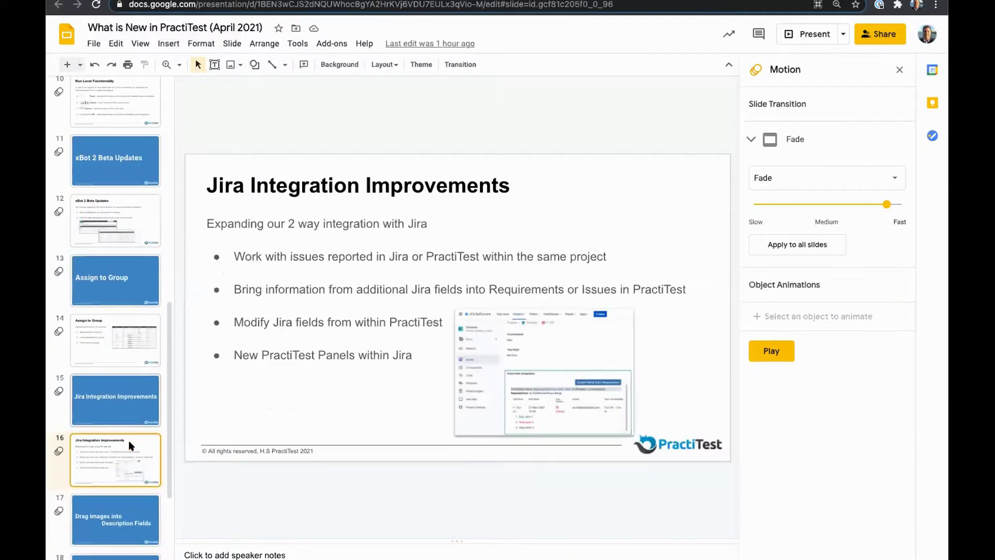
Step: Show slide 17 'Drag images into Description Fields', then switch back to PractiTest
{"action": "scroll", "coordinate": [129, 445], "scroll_direction": "down", "scroll_amount": 1}
{"action": "left_click", "coordinate": [117, 487]}
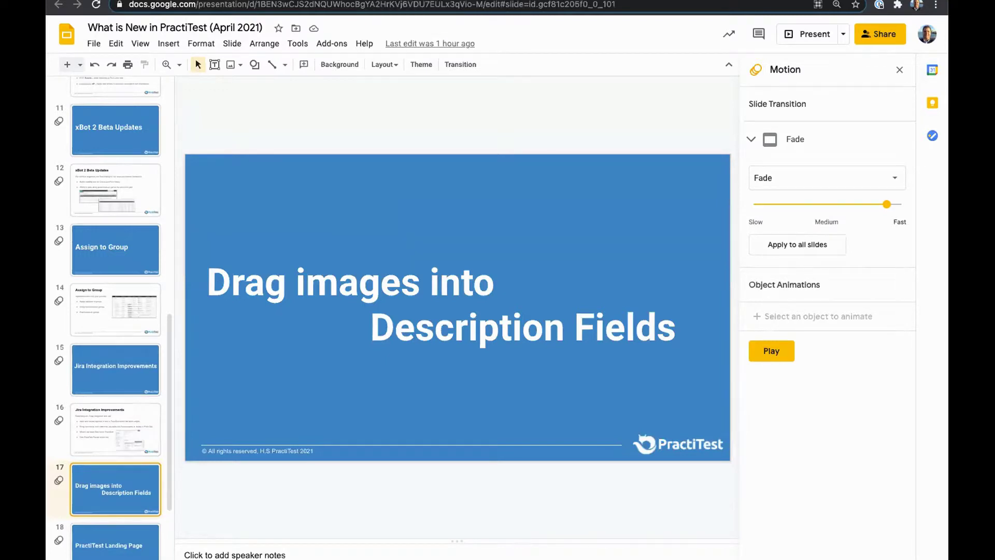
{"action": "key", "text": "ctrl+Tab"}
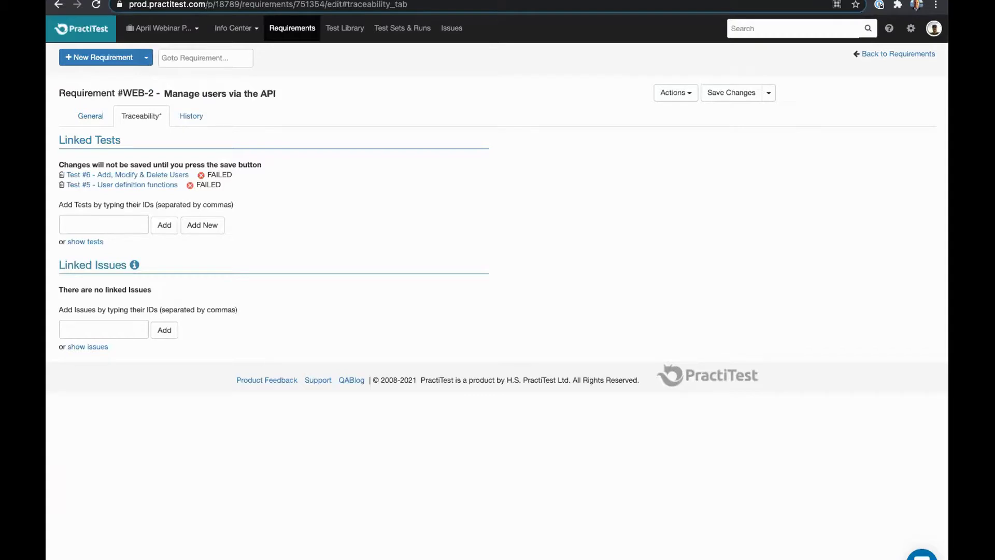
Step: Open Test #7 'Entities and Values creation' from the Test Library and edit its description
{"action": "left_click", "coordinate": [338, 30]}
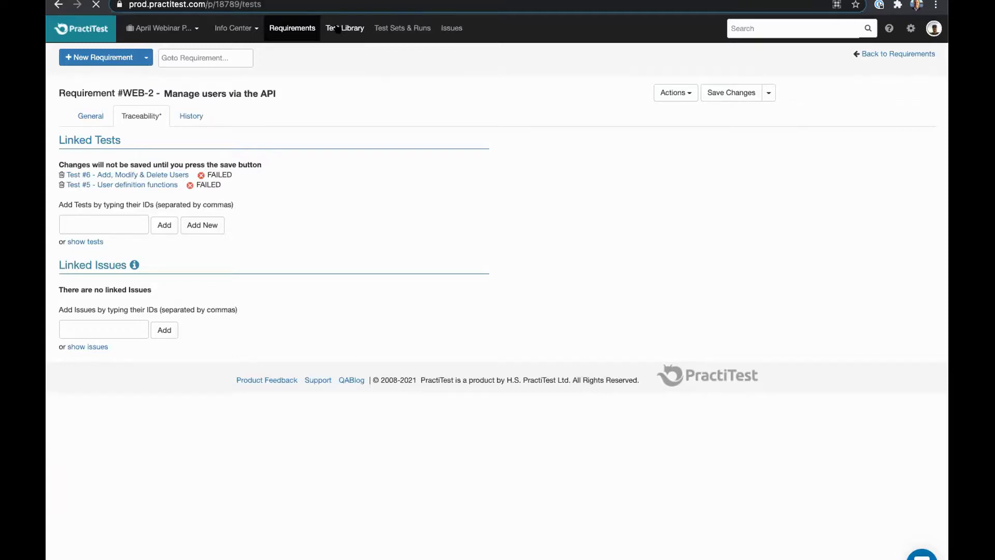
{"action": "left_click", "coordinate": [392, 274]}
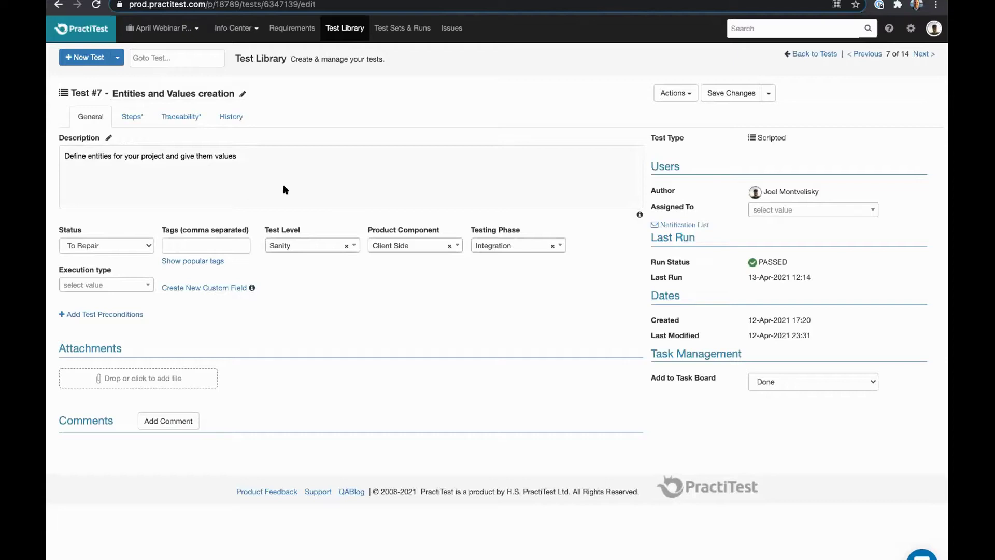
{"action": "left_click", "coordinate": [107, 137]}
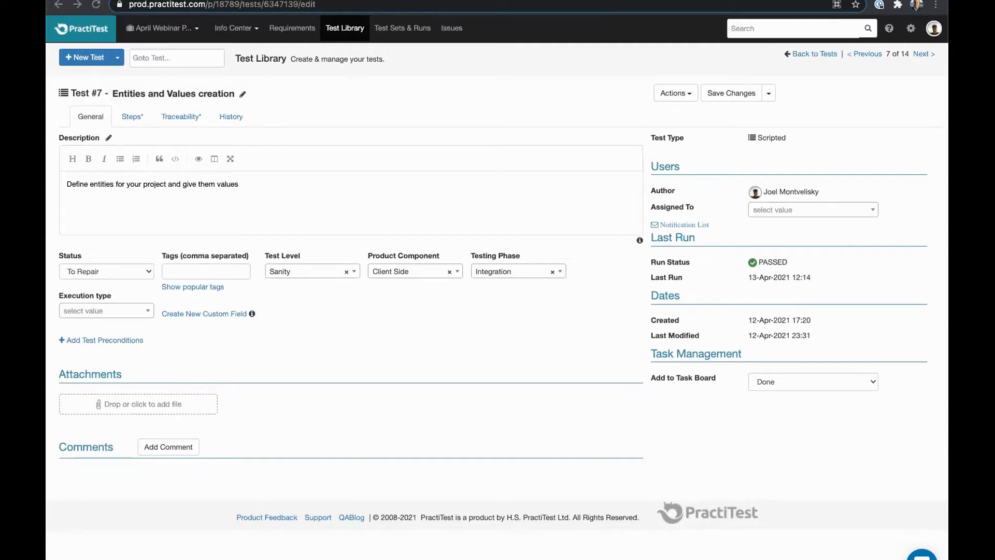
Step: Drop the screenshot into Test #7's description, put the text above the image, and preview it
{"action": "left_click_drag", "start_coordinate": [755, 291], "coordinate": [322, 182]}
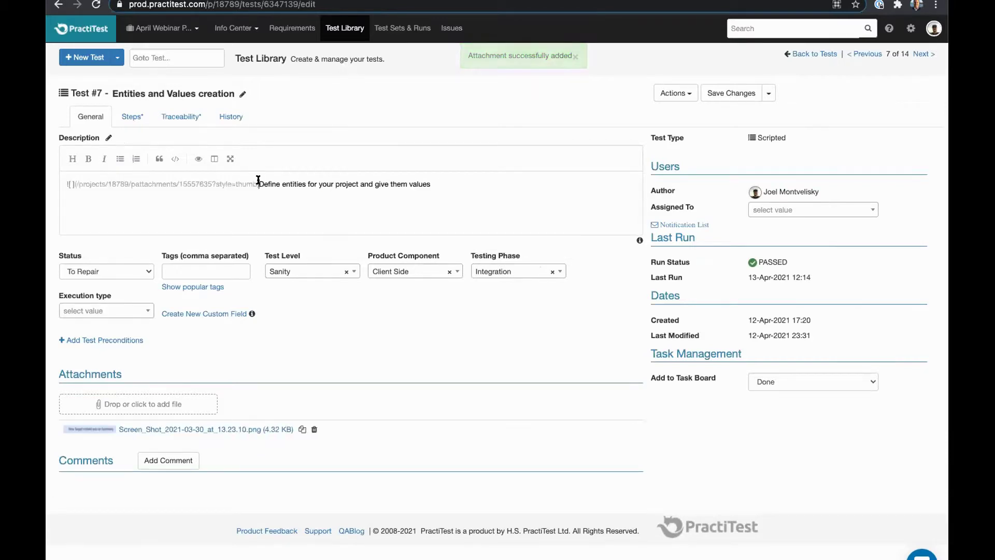
{"action": "left_click_drag", "start_coordinate": [259, 184], "coordinate": [480, 182]}
{"action": "key", "text": "ctrl+c"}
{"action": "key", "text": "BackSpace"}
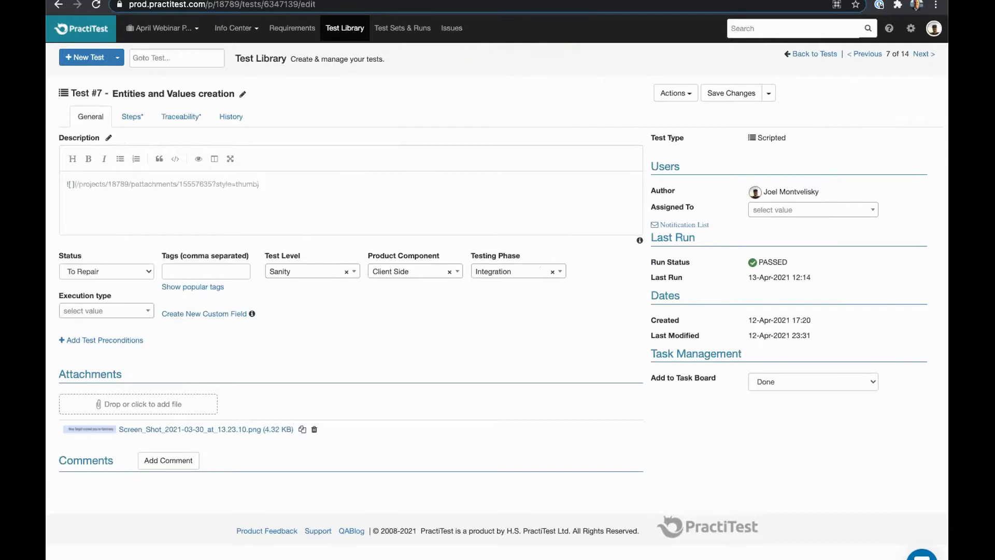
{"action": "key", "text": "ctrl+f"}
{"action": "key", "text": "ctrl+v"}
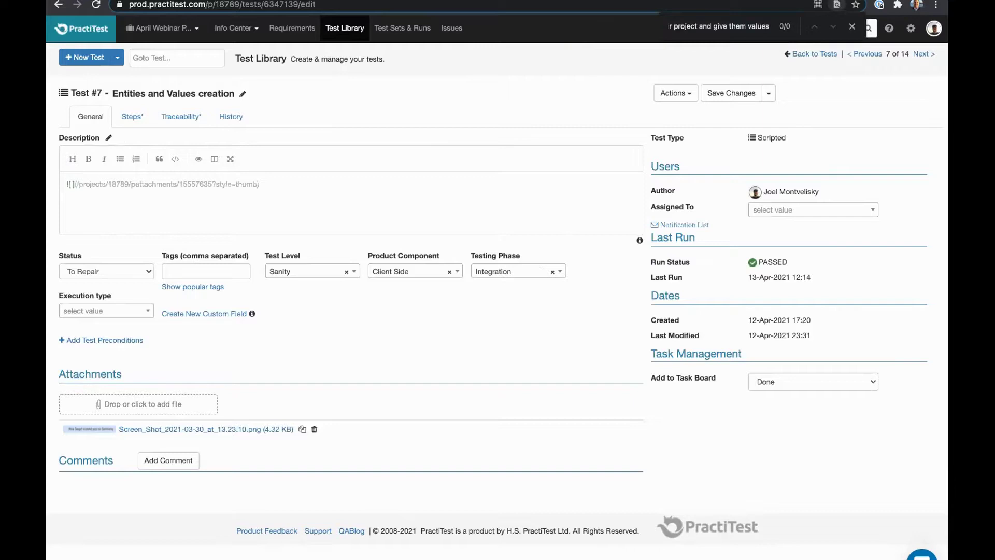
{"action": "left_click", "coordinate": [65, 181]}
{"action": "key", "text": "ctrl+v"}
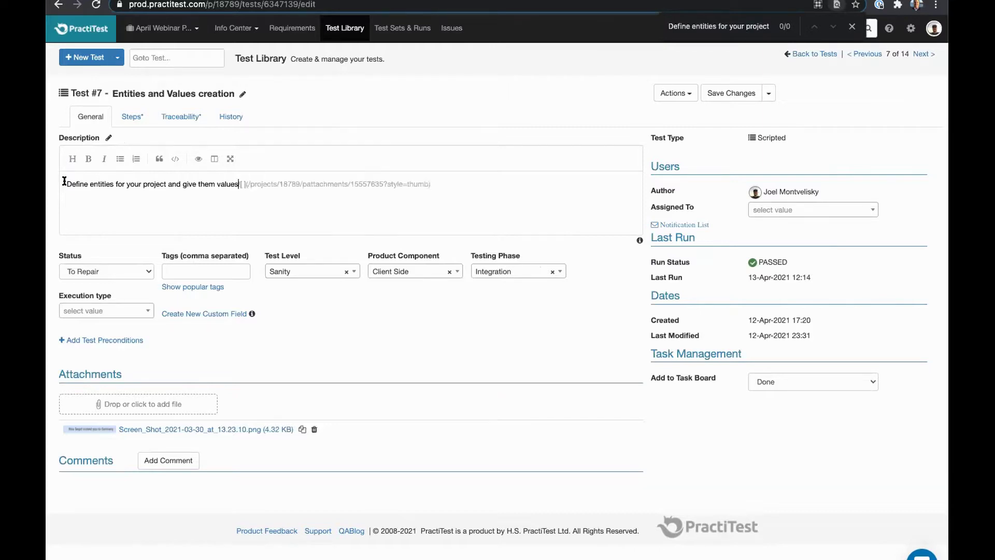
{"action": "key", "text": "Return"}
{"action": "key", "text": "Return"}
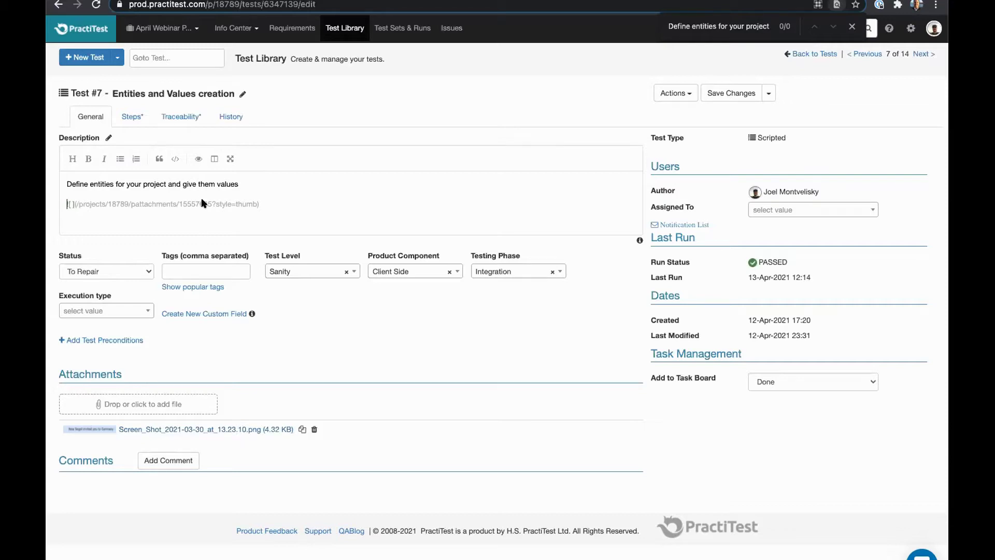
{"action": "left_click", "coordinate": [198, 158]}
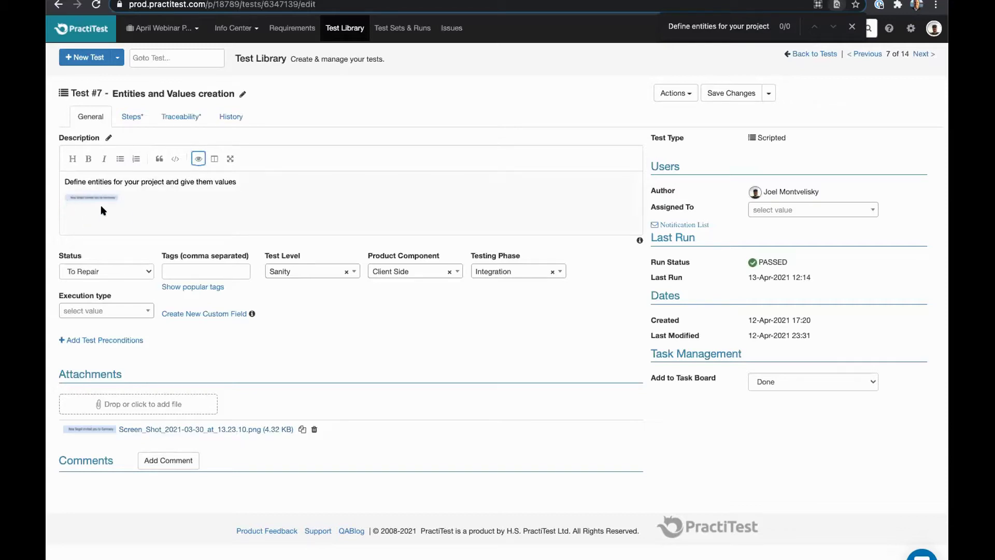
Step: Remove ?style=thumb from the image link and preview the full-size image
{"action": "left_click", "coordinate": [197, 159]}
{"action": "left_click_drag", "start_coordinate": [211, 203], "coordinate": [255, 201]}
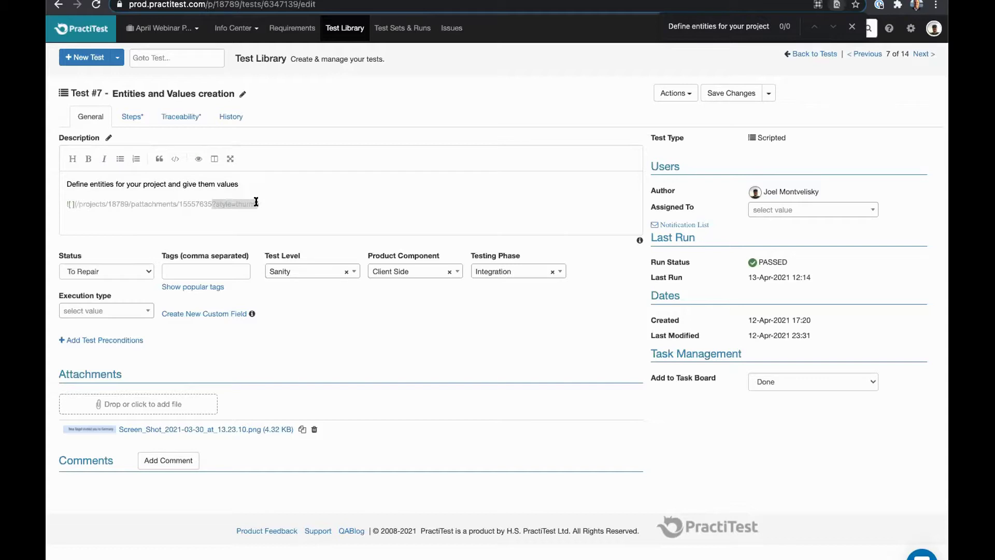
{"action": "key", "text": "BackSpace"}
{"action": "left_click", "coordinate": [192, 158]}
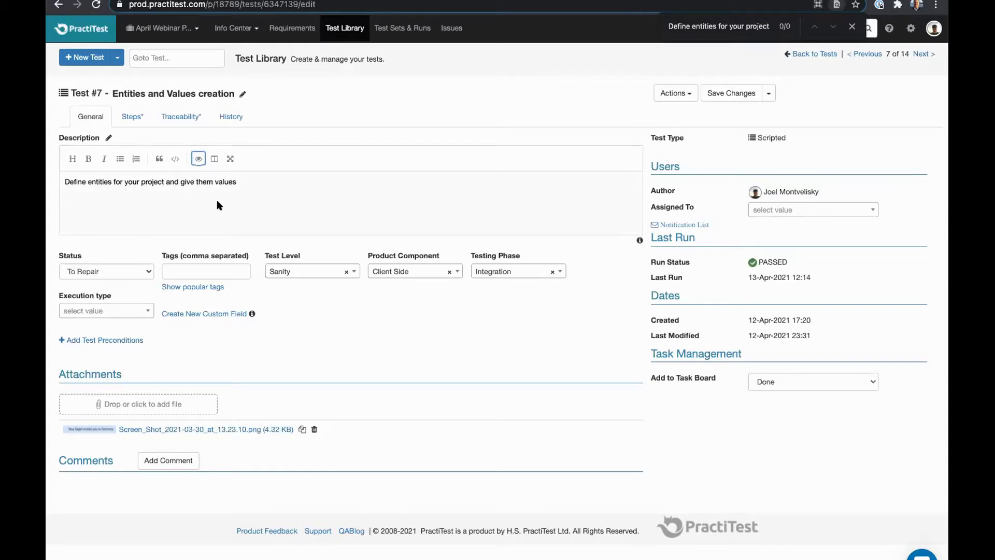
{"action": "left_click", "coordinate": [198, 159]}
{"action": "left_click", "coordinate": [198, 158]}
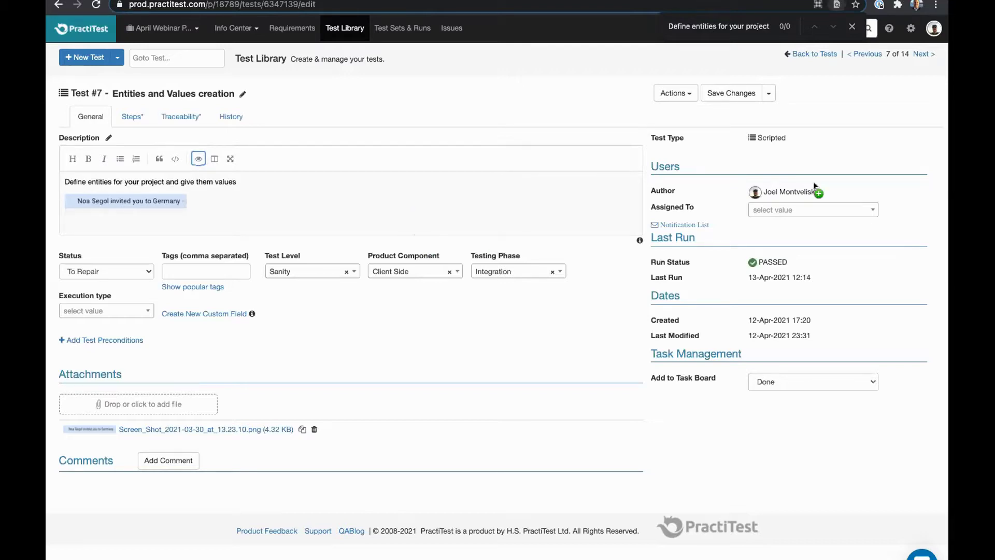
Step: Paste a second screenshot after the existing image line in the description
{"action": "left_click", "coordinate": [198, 158]}
{"action": "left_click", "coordinate": [288, 199]}
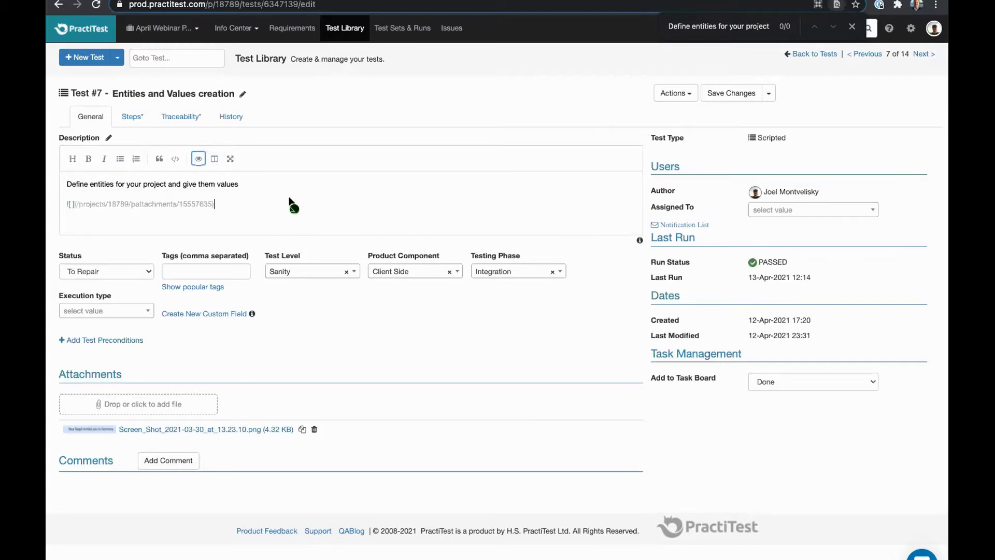
{"action": "type", "text": "![](/projects/18789/pattachments/15557641?style=thumb)"}
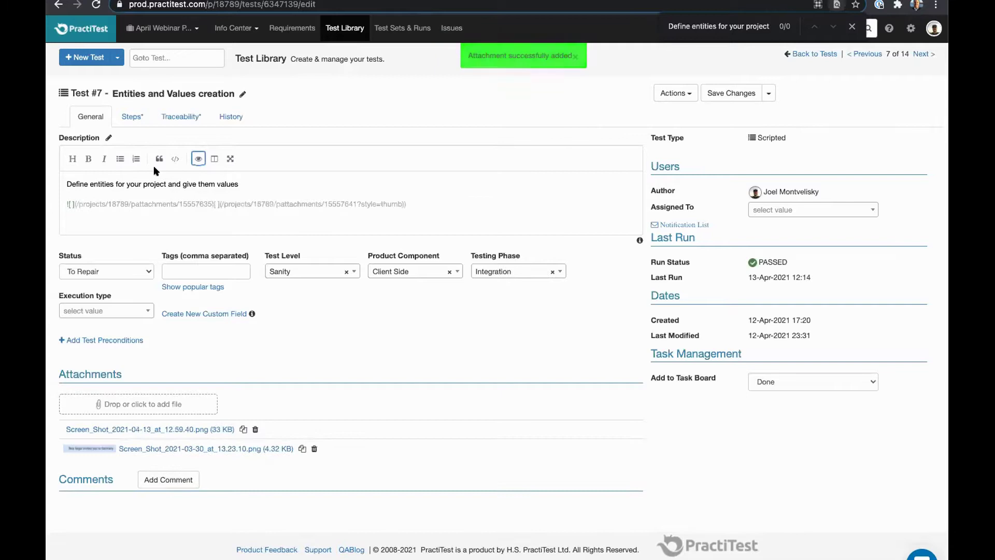
Step: Attach a screenshot to Step 1 on the Steps tab and view it in a new tab
{"action": "left_click", "coordinate": [133, 118]}
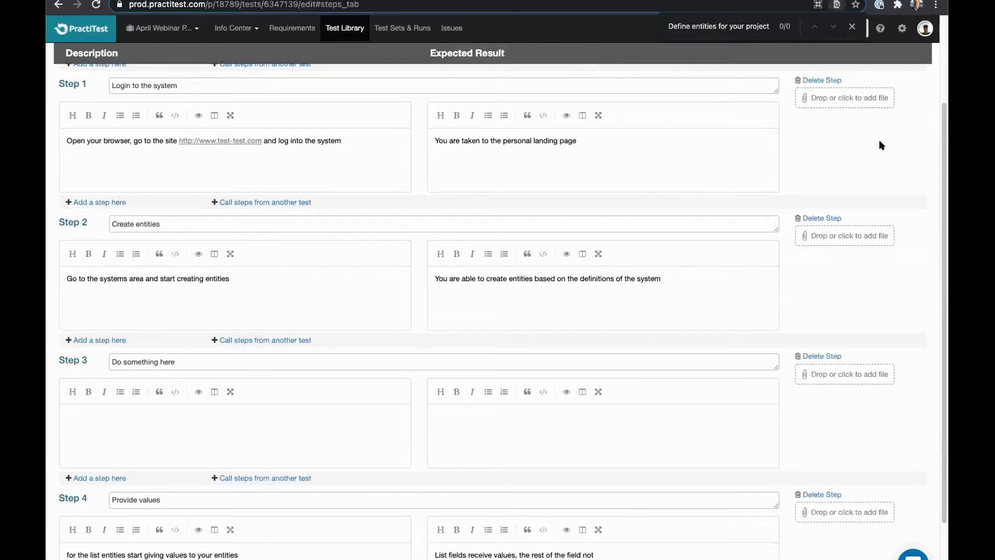
{"action": "left_click_drag", "start_coordinate": [932, 136], "coordinate": [836, 91]}
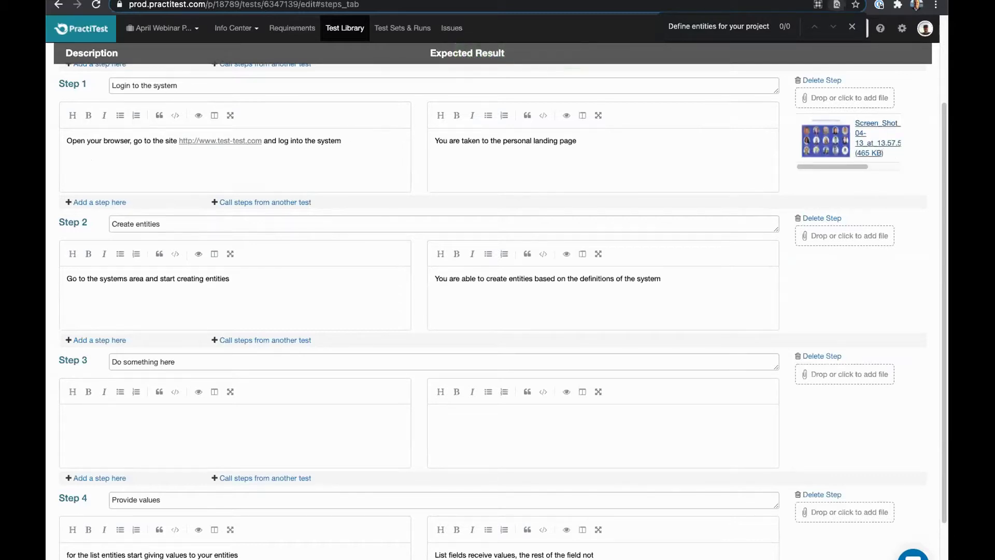
{"action": "right_click", "coordinate": [827, 141]}
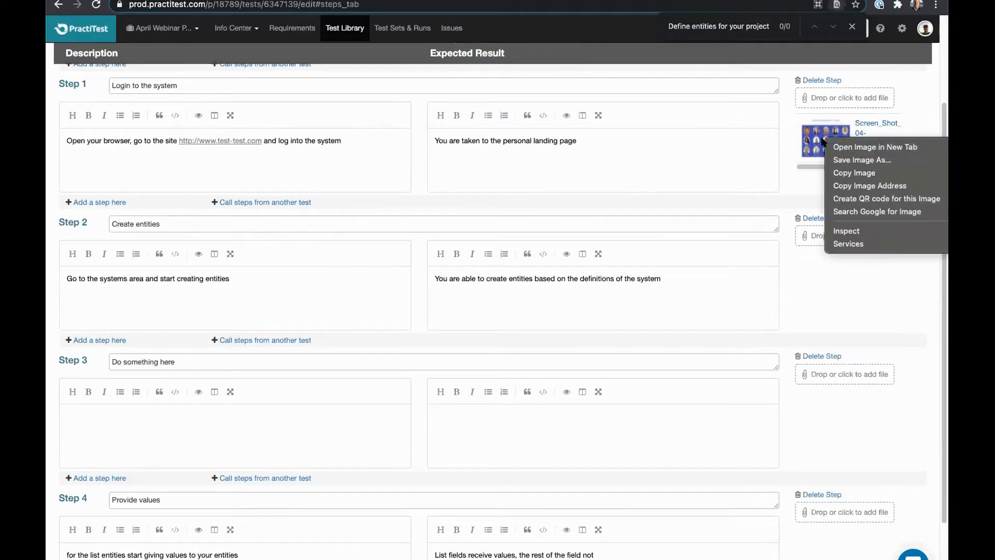
{"action": "left_click", "coordinate": [862, 148]}
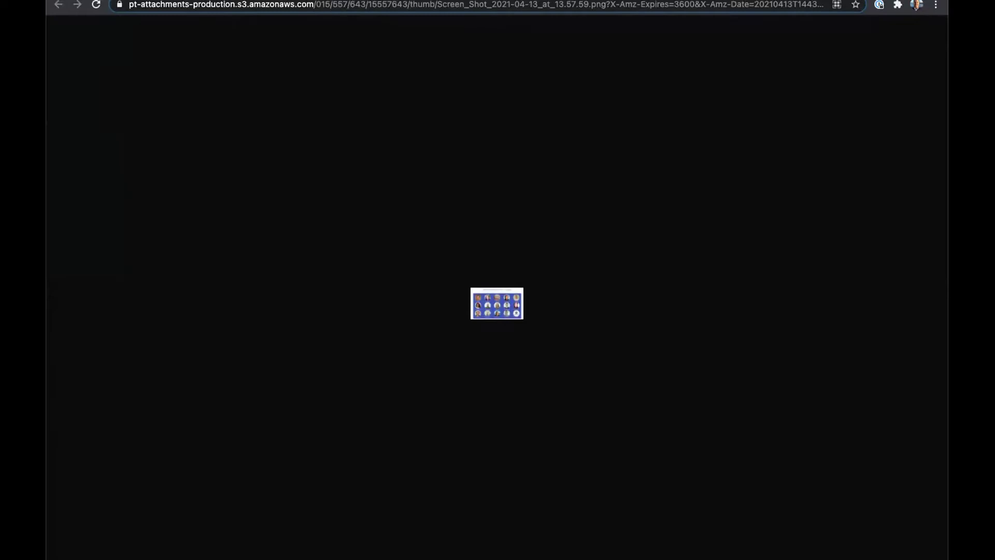
{"action": "key", "text": "super+w"}
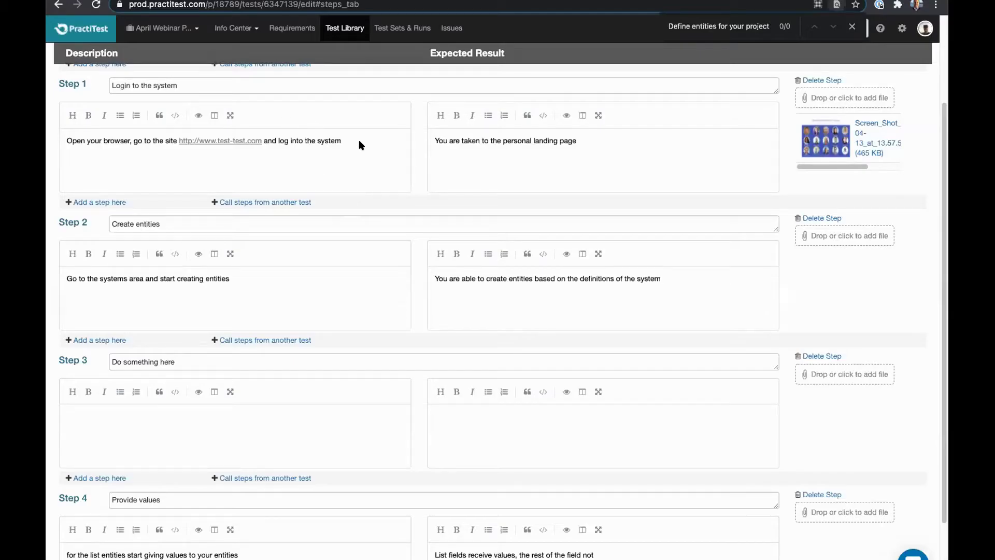
Step: Paste the description sentence into Step 1, then undo it
{"action": "left_click", "coordinate": [345, 141]}
{"action": "key", "text": "Return"}
{"action": "type", "text": "Define entities for your project and give them values"}
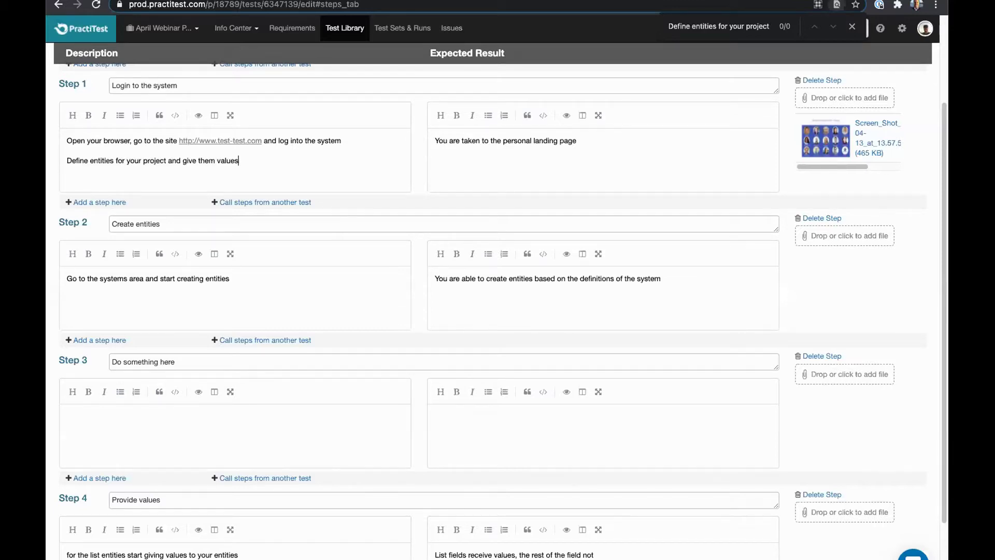
{"action": "key", "text": "super+z"}
{"action": "scroll", "coordinate": [266, 162], "scroll_direction": "up", "scroll_amount": 3}
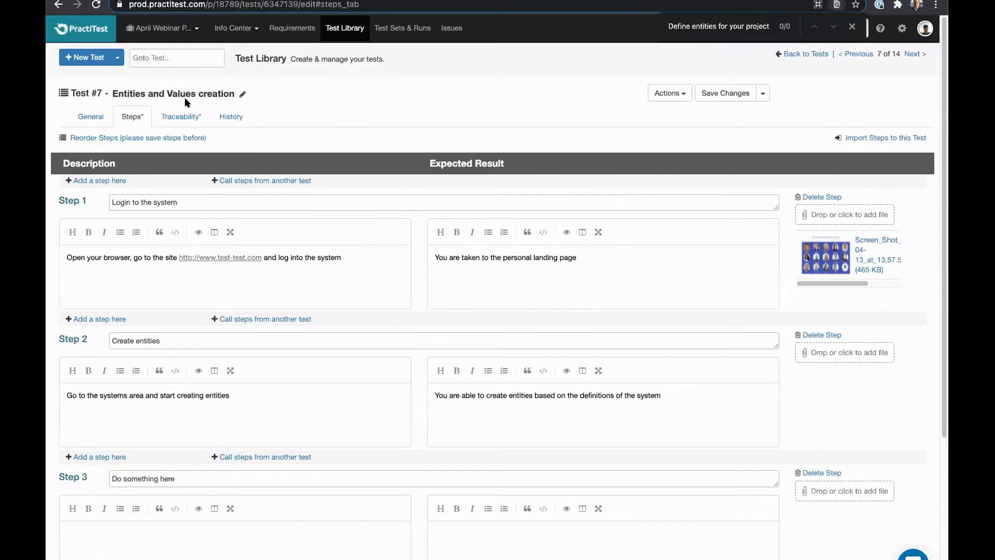
Step: Return to Test #7's General tab with its two image links and both screenshot attachments
{"action": "left_click", "coordinate": [84, 117]}
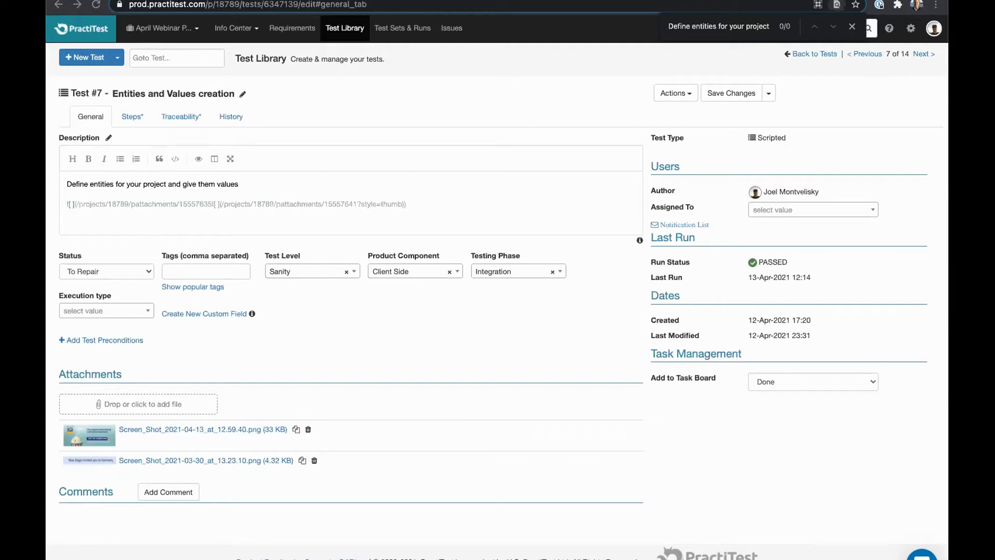
{"action": "left_click", "coordinate": [418, 203]}
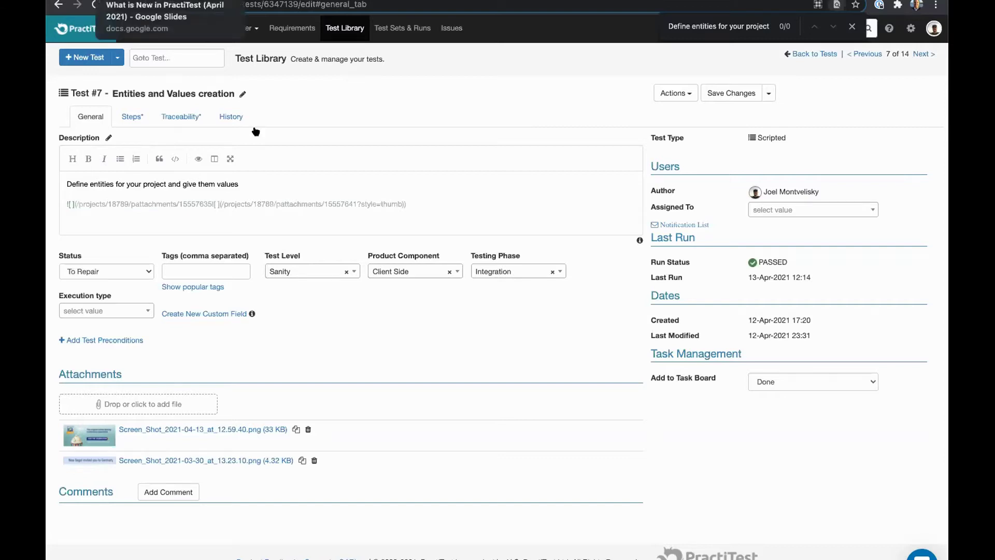
Step: Go to slide 18 'PractiTest Landing Page' in the deck, then return to PractiTest
{"action": "key", "text": "ctrl+Tab"}
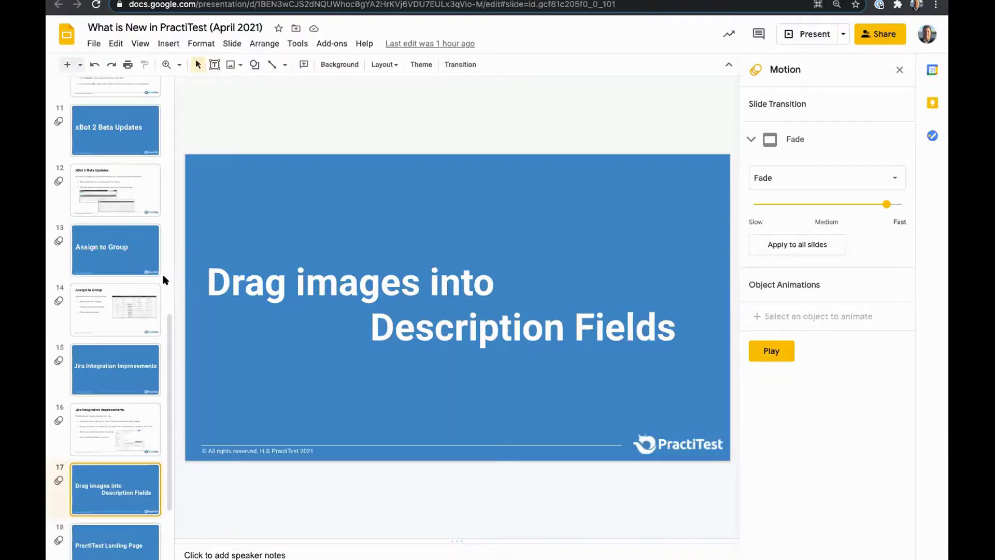
{"action": "left_click", "coordinate": [139, 474]}
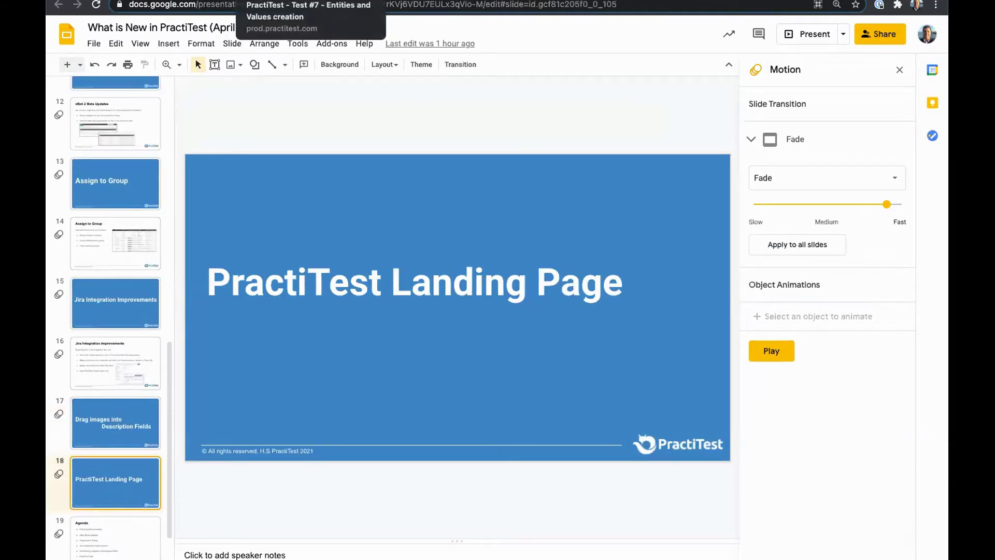
{"action": "left_click", "coordinate": [311, 1]}
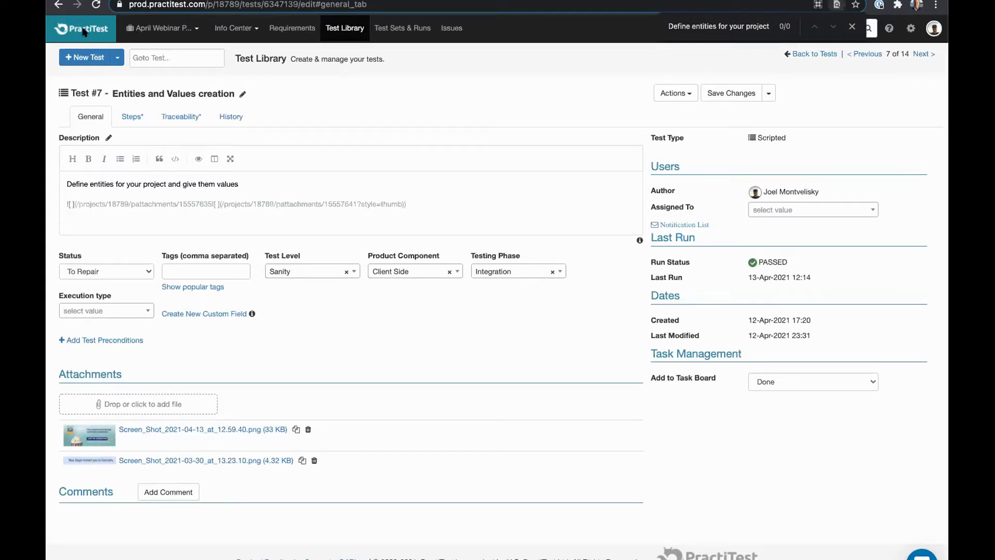
Step: Leave the unsaved test for the landing page, view April Webinar Issues, then return to the landing page
{"action": "left_click", "coordinate": [83, 31]}
{"action": "left_click", "coordinate": [640, 206]}
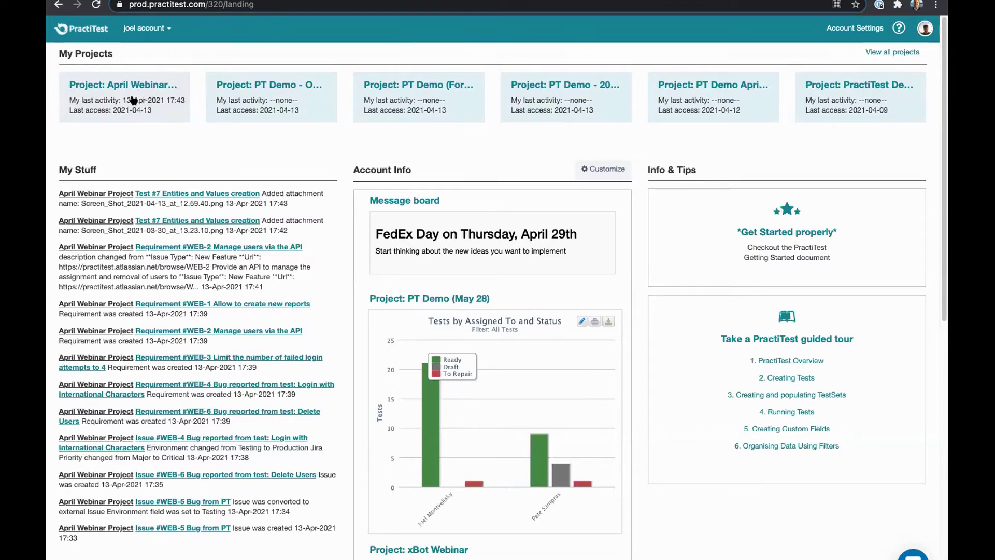
{"action": "mouse_move", "coordinate": [131, 99]}
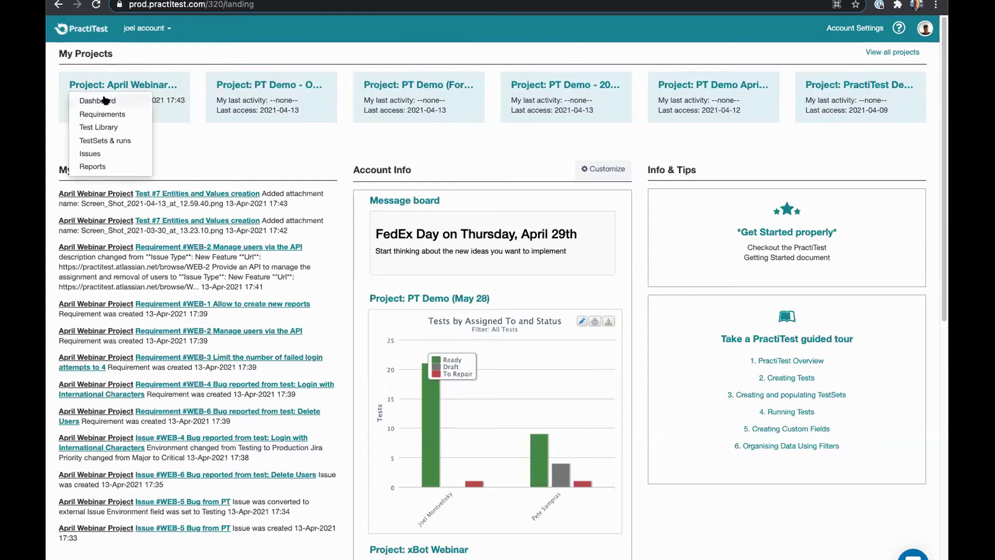
{"action": "left_click", "coordinate": [90, 154]}
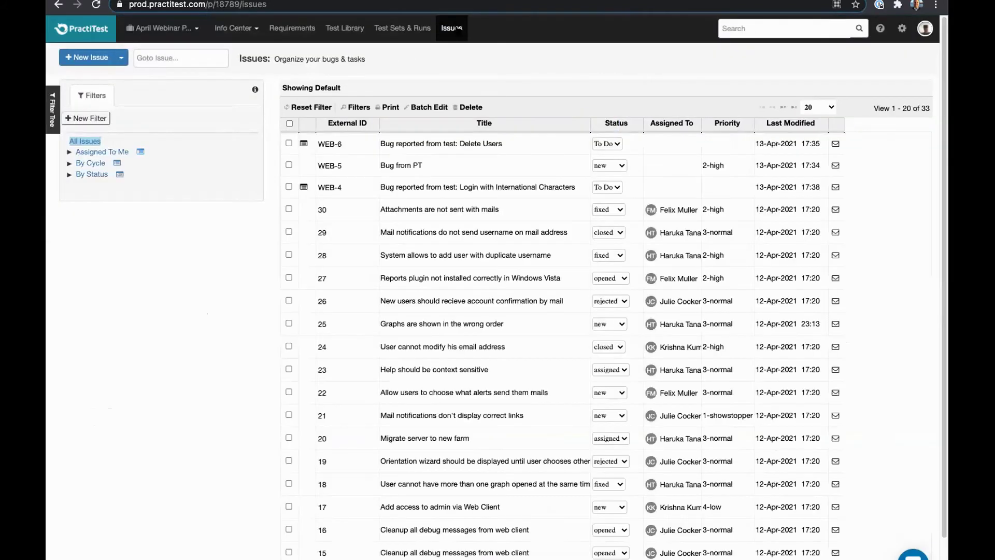
{"action": "left_click", "coordinate": [86, 30]}
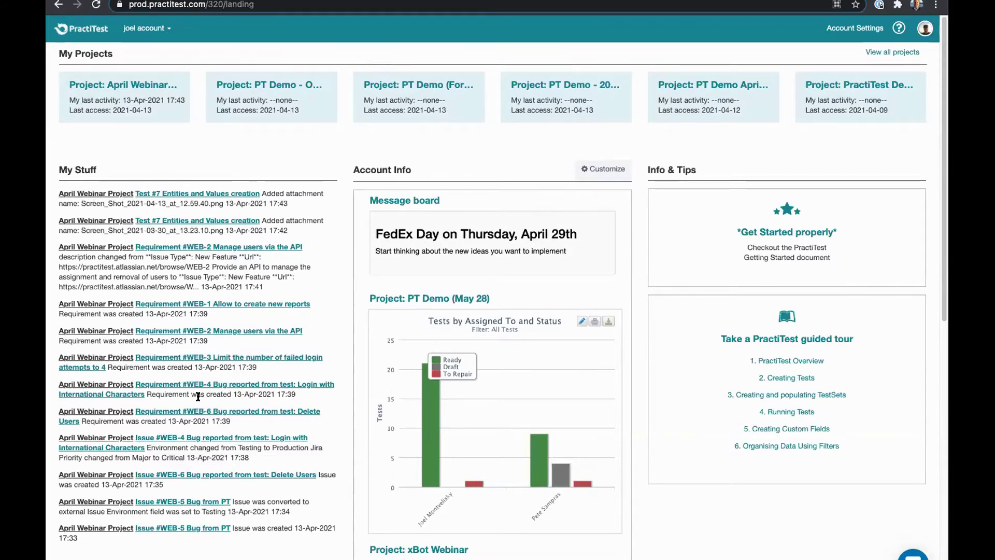
{"action": "scroll", "coordinate": [198, 397], "scroll_direction": "down", "scroll_amount": 1}
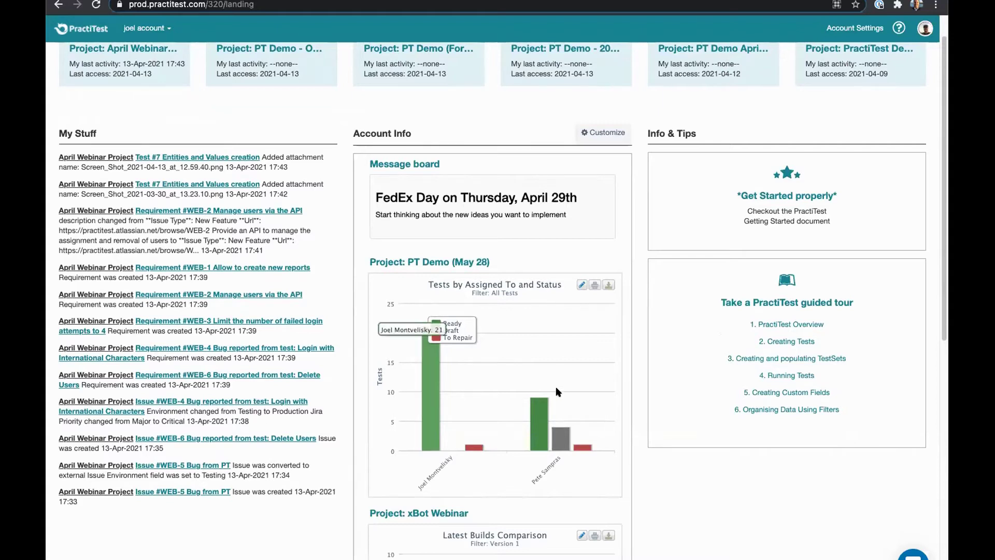
{"action": "scroll", "coordinate": [557, 390], "scroll_direction": "down", "scroll_amount": 3}
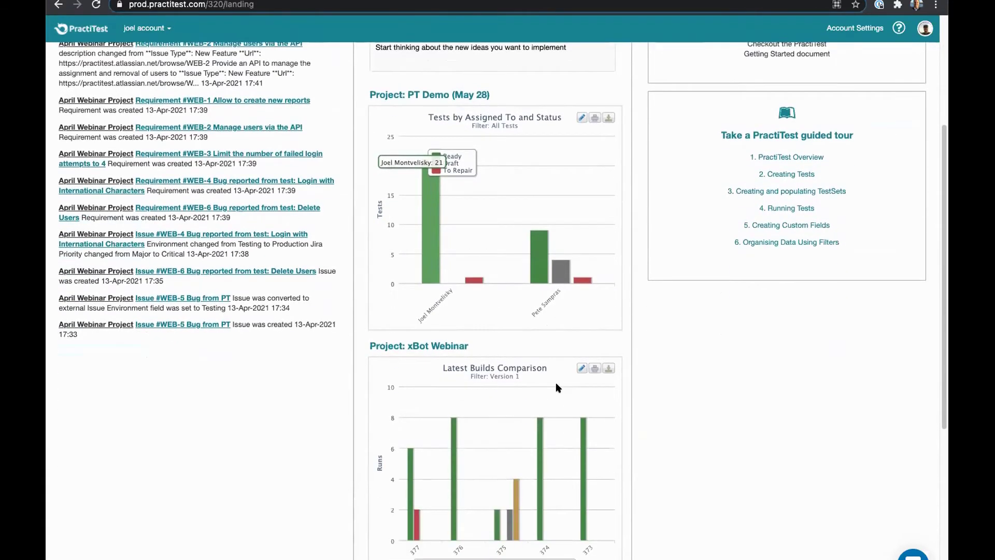
{"action": "scroll", "coordinate": [536, 321], "scroll_direction": "down", "scroll_amount": 3}
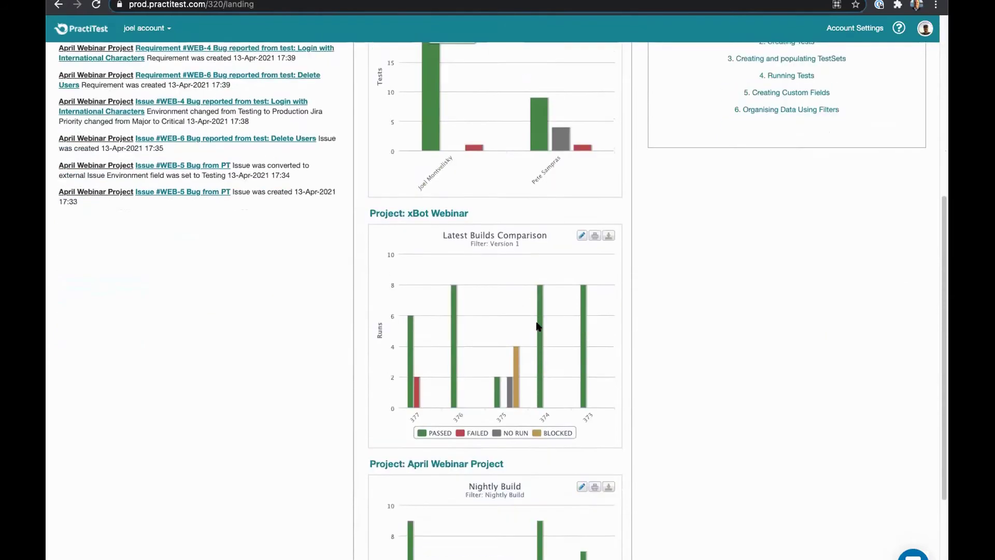
{"action": "scroll", "coordinate": [536, 325], "scroll_direction": "down", "scroll_amount": 2}
{"action": "scroll", "coordinate": [536, 324], "scroll_direction": "up", "scroll_amount": 5}
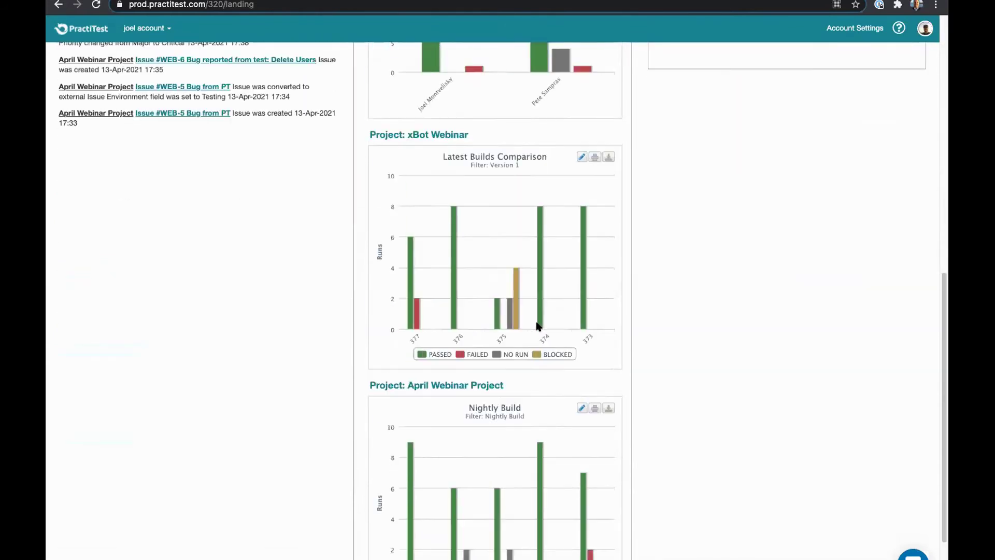
{"action": "scroll", "coordinate": [511, 316], "scroll_direction": "up", "scroll_amount": 4}
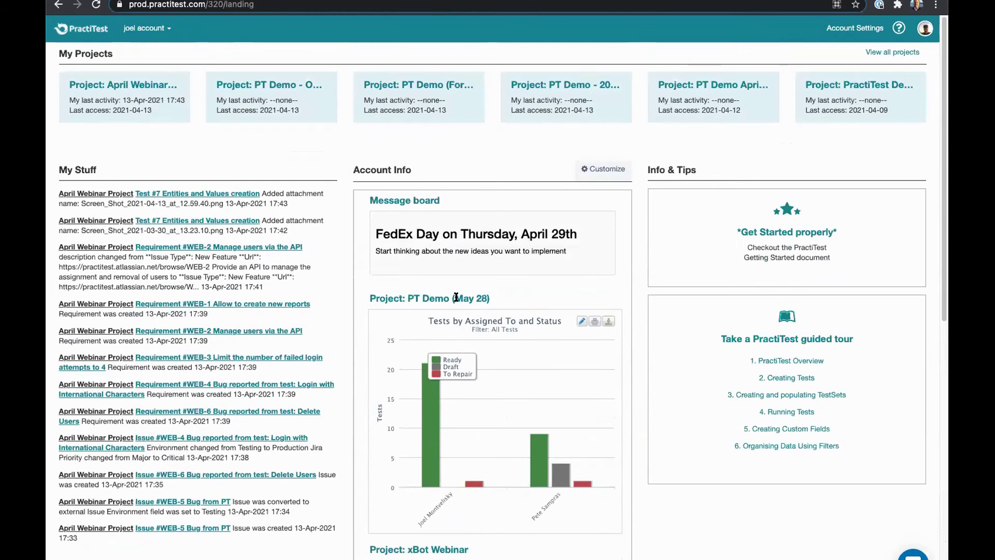
{"action": "scroll", "coordinate": [457, 297], "scroll_direction": "down", "scroll_amount": 1}
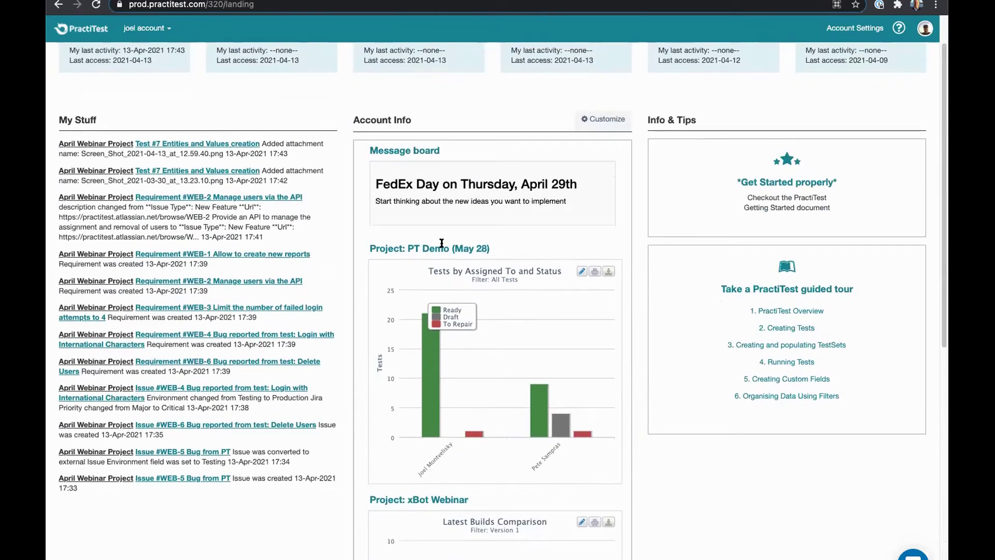
{"action": "scroll", "coordinate": [445, 498], "scroll_direction": "down", "scroll_amount": 9}
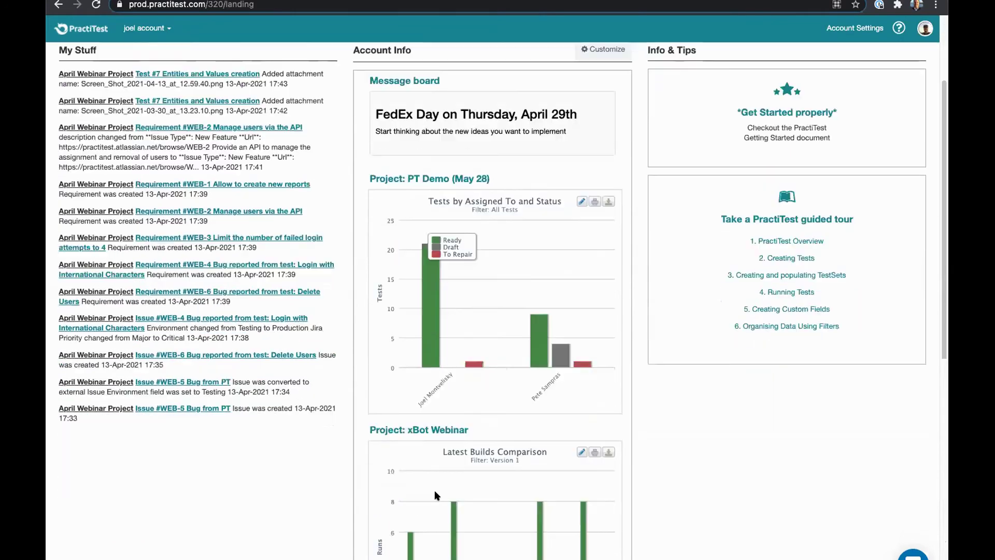
{"action": "mouse_move", "coordinate": [510, 231]}
{"action": "scroll", "coordinate": [510, 234], "scroll_direction": "up", "scroll_amount": 4}
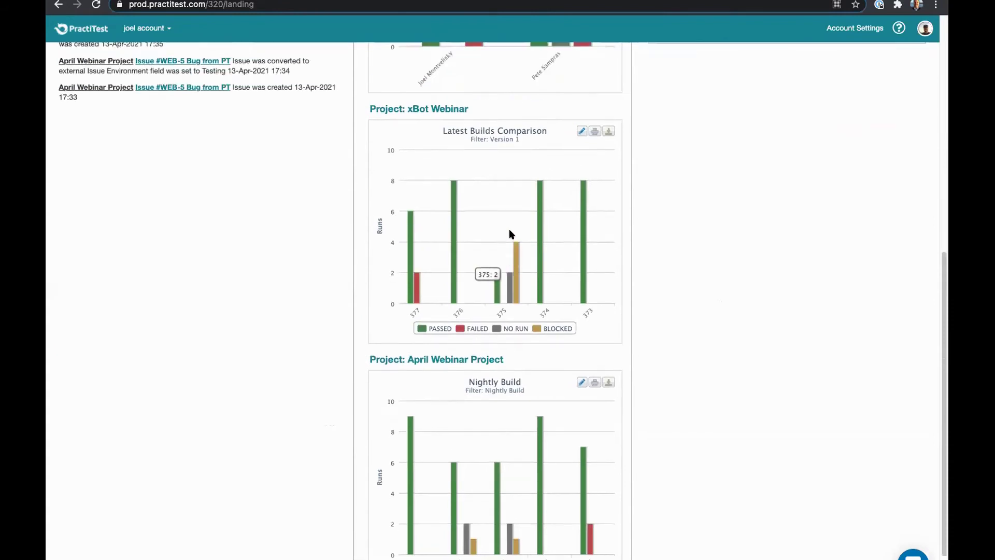
{"action": "scroll", "coordinate": [509, 233], "scroll_direction": "up", "scroll_amount": 6}
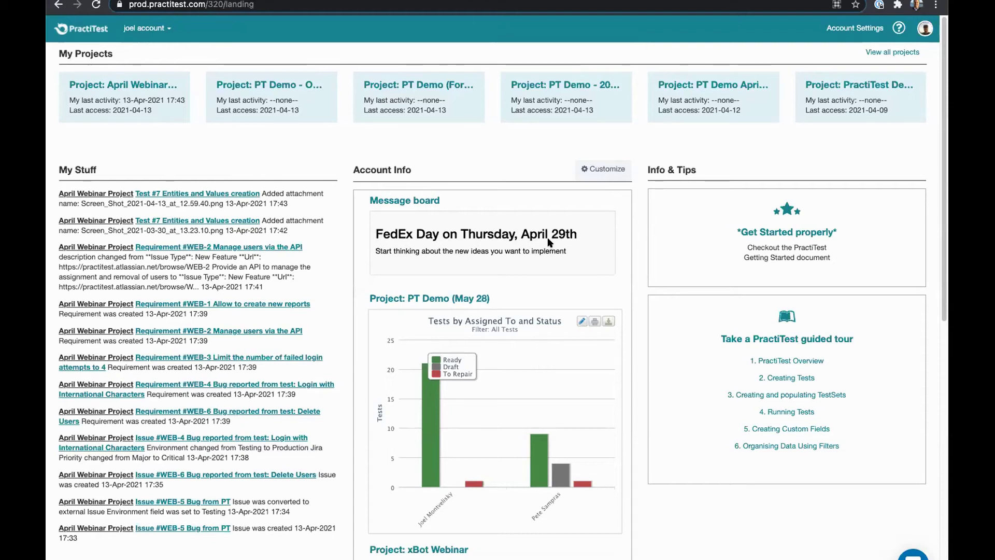
{"action": "left_click", "coordinate": [594, 170]}
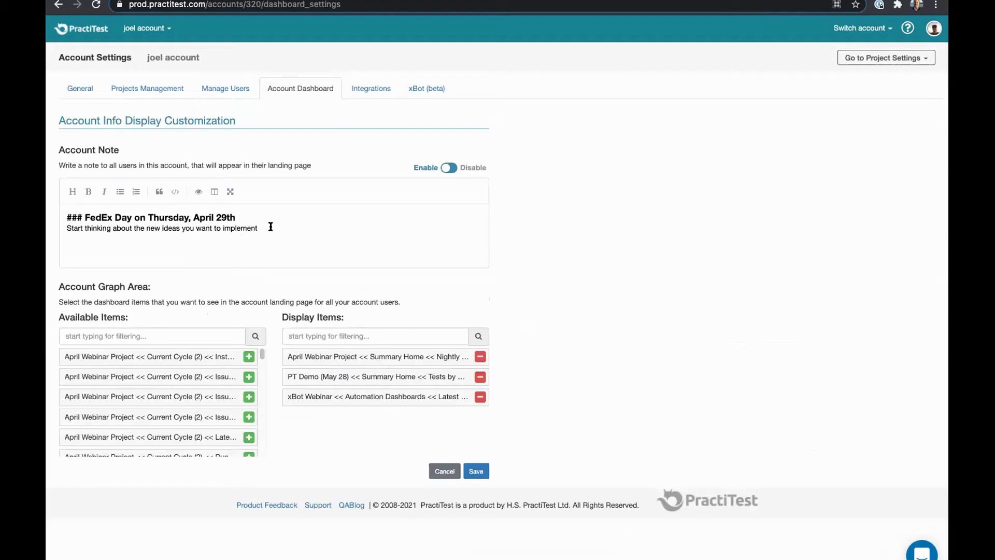
{"action": "left_click_drag", "start_coordinate": [270, 227], "coordinate": [66, 216]}
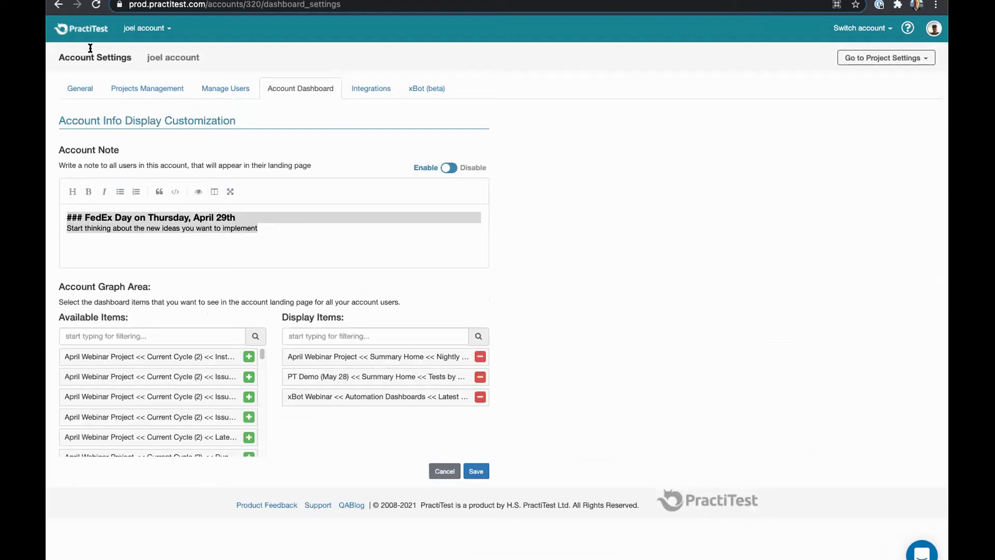
{"action": "left_click", "coordinate": [84, 32]}
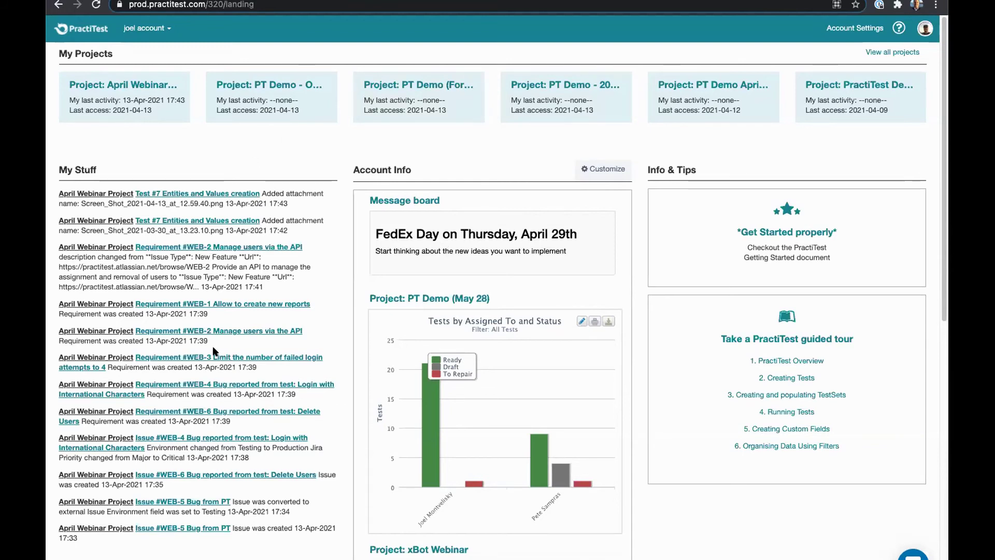
Step: Present the 'What is New in PractiTest (April 2021)' deck full screen from slide 18
{"action": "scroll", "coordinate": [463, 400], "scroll_direction": "down", "scroll_amount": 1}
{"action": "scroll", "coordinate": [463, 400], "scroll_direction": "down", "scroll_amount": 10}
{"action": "scroll", "coordinate": [463, 400], "scroll_direction": "up", "scroll_amount": 3}
{"action": "scroll", "coordinate": [462, 400], "scroll_direction": "up", "scroll_amount": 7}
{"action": "left_click", "coordinate": [171, 6]}
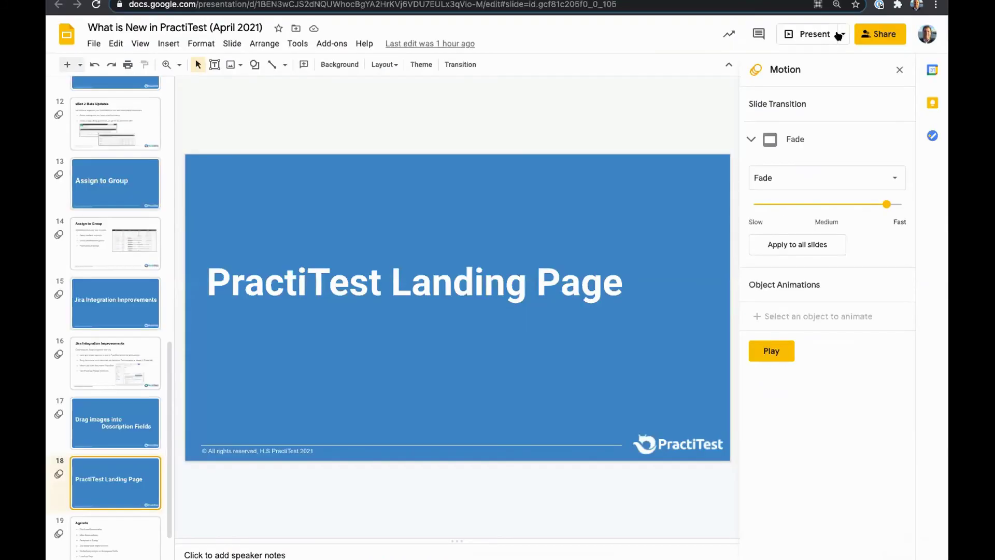
{"action": "left_click", "coordinate": [814, 34]}
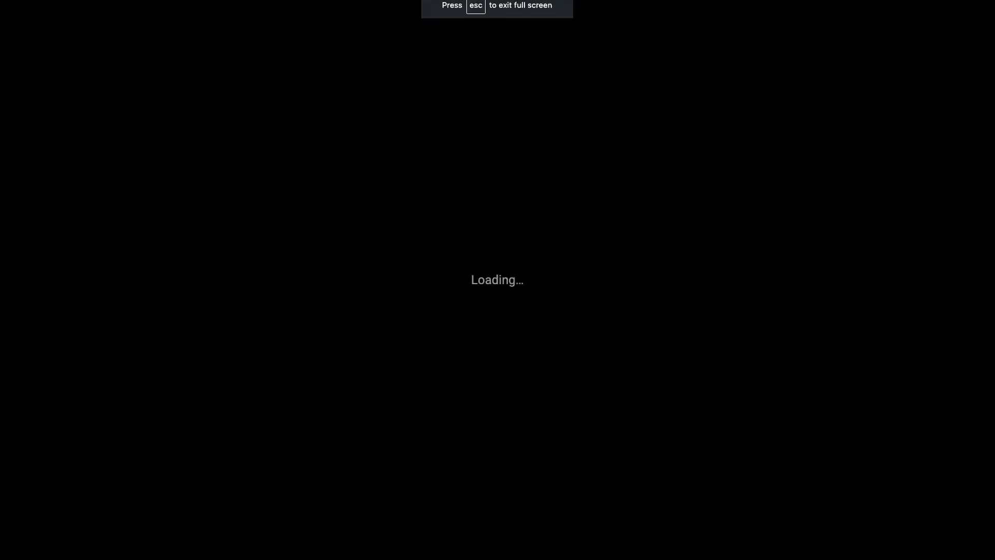